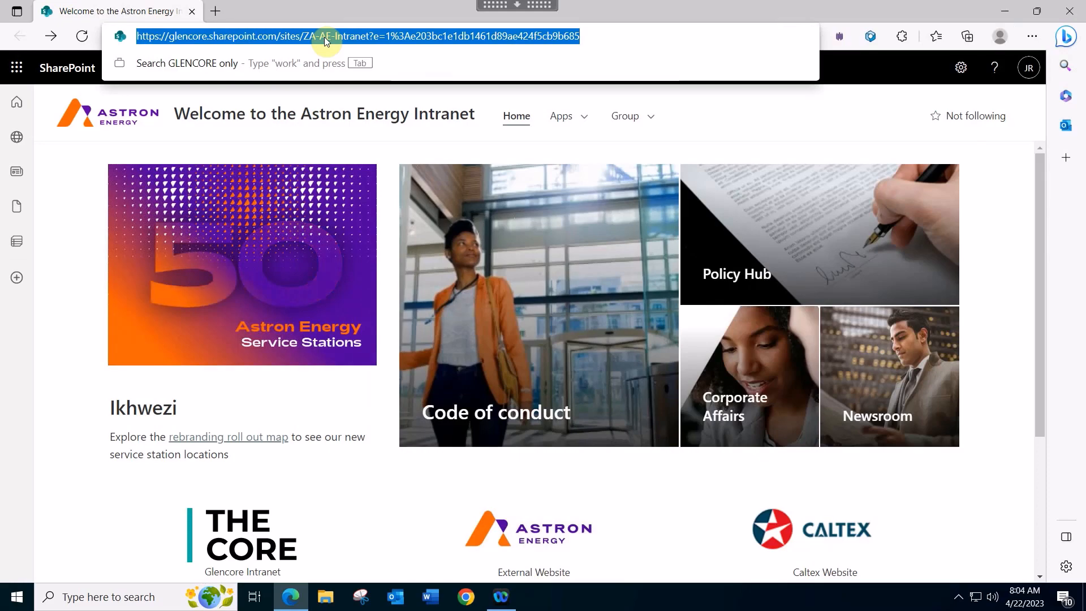
- Go to the Co-Flo Enterprise requests list at astronenergy.coflocloud.com in Edge
text(ast)
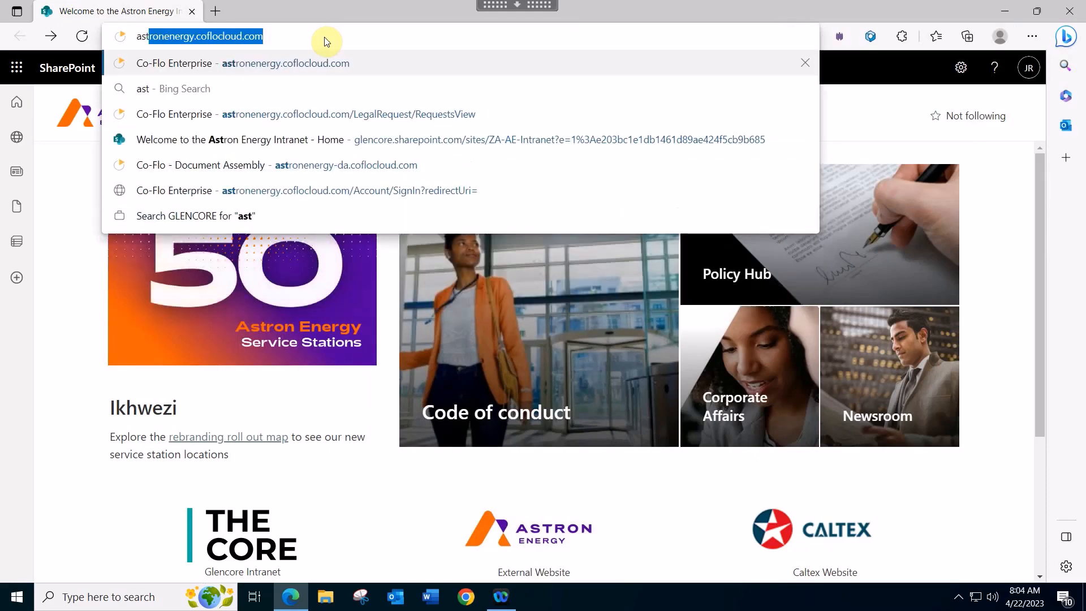
key(Return)
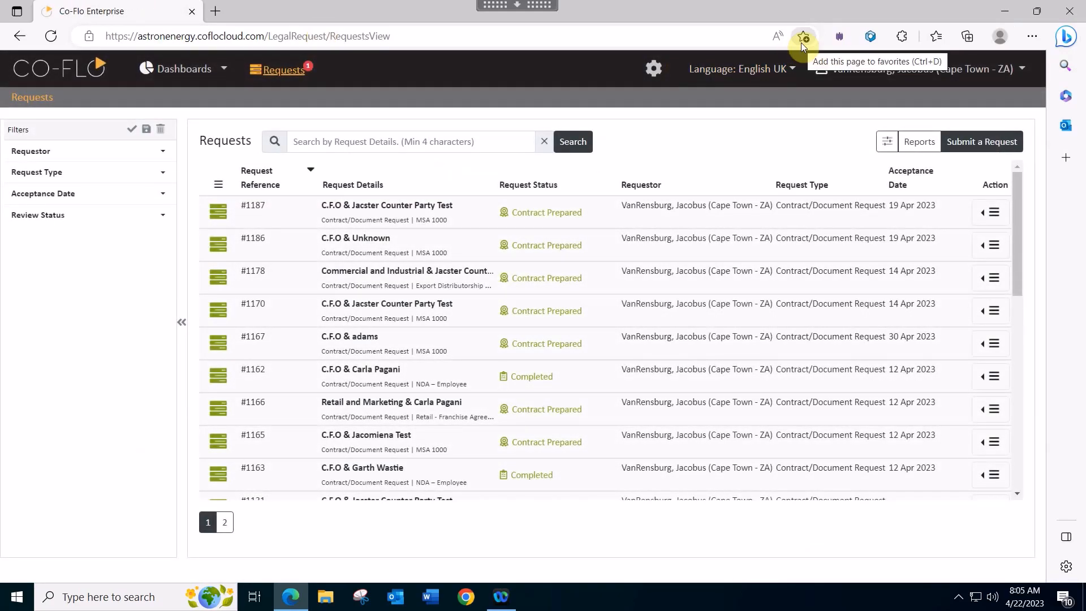
click(941, 36)
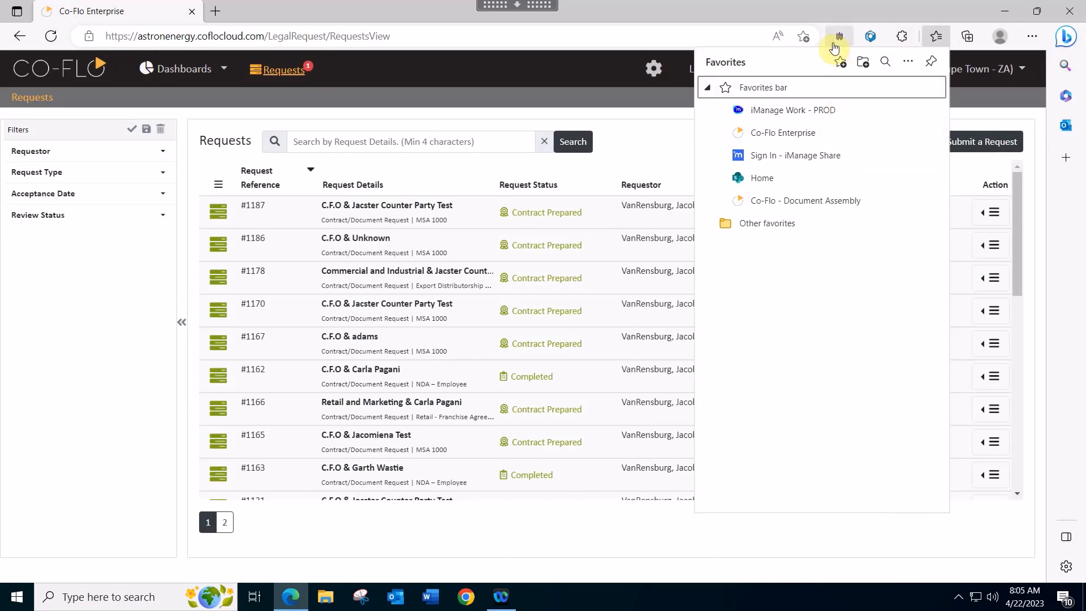
- Close the Favorites panel and start submitting a new request
click(829, 12)
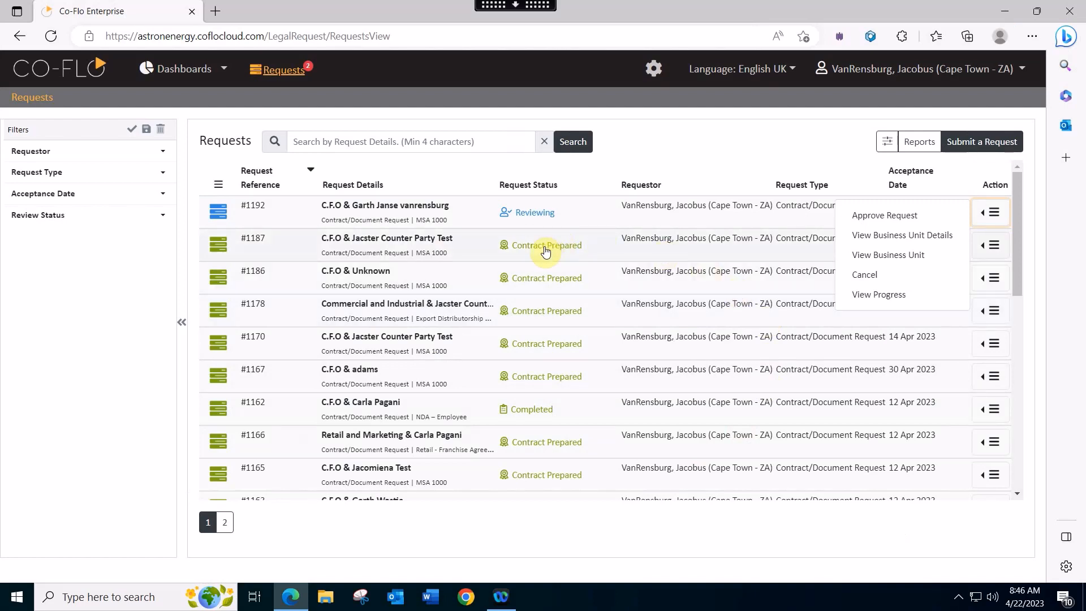
click(981, 149)
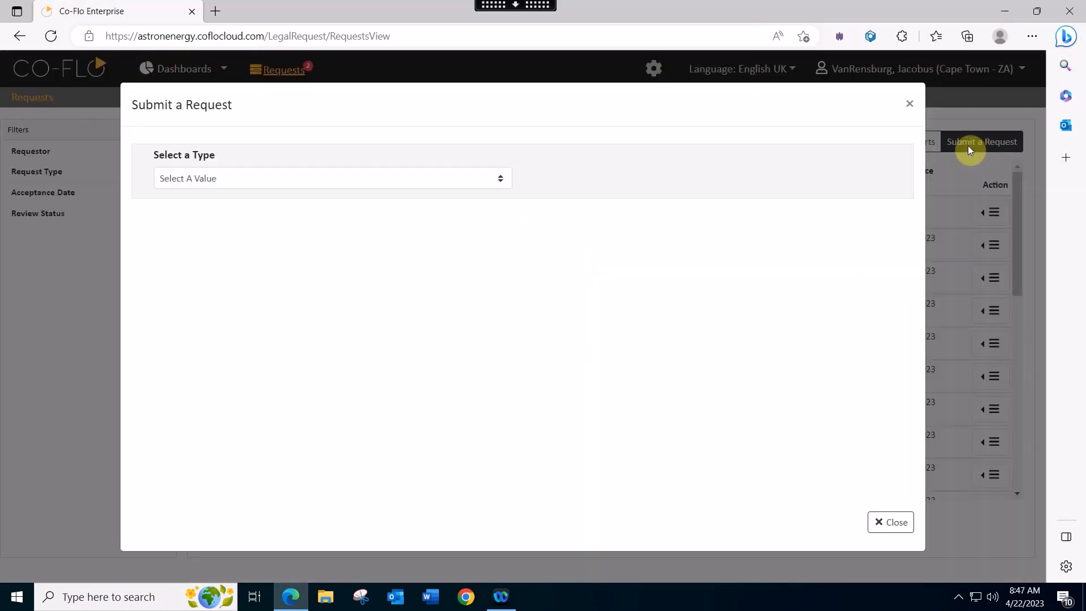
- Choose Contract/Document Request as the new request's type
click(501, 178)
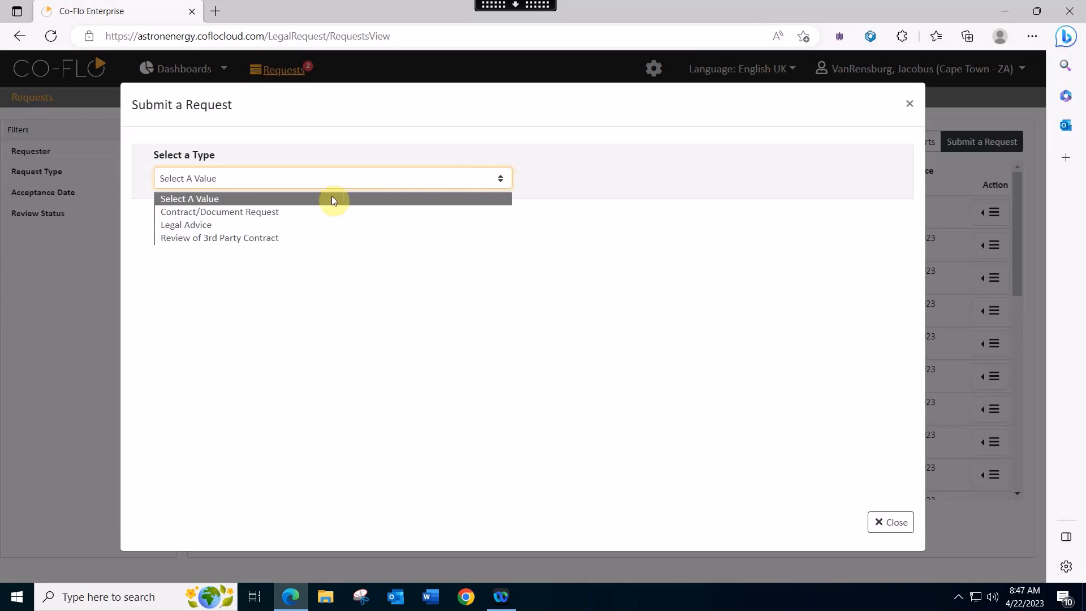
click(300, 214)
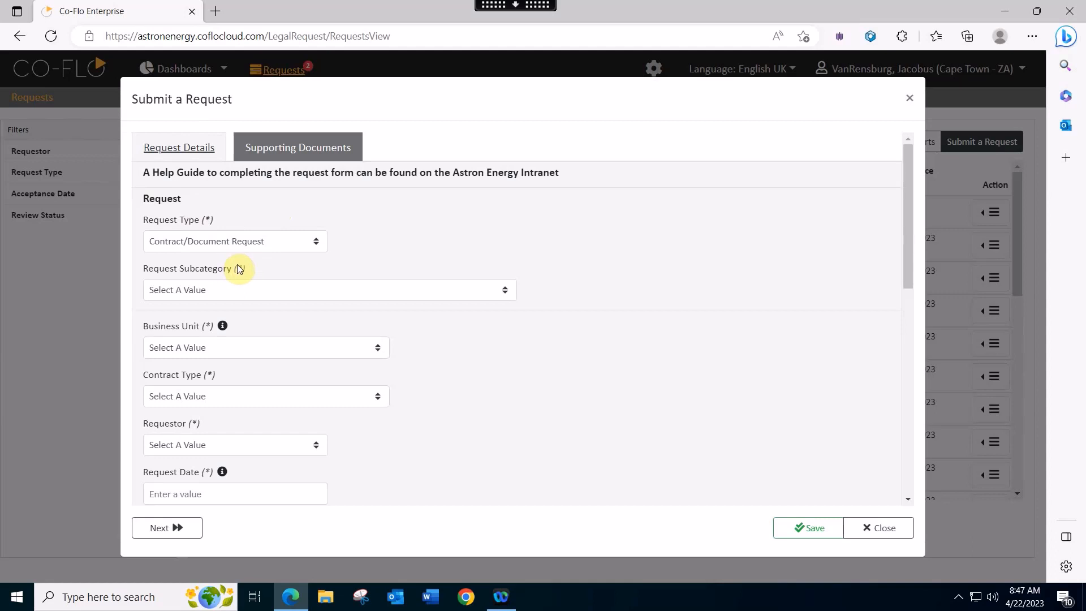
- Set subcategory New Contract/Document, business unit C.F.O, department Compliance and contract type MSA 1000
mouse_move(223, 328)
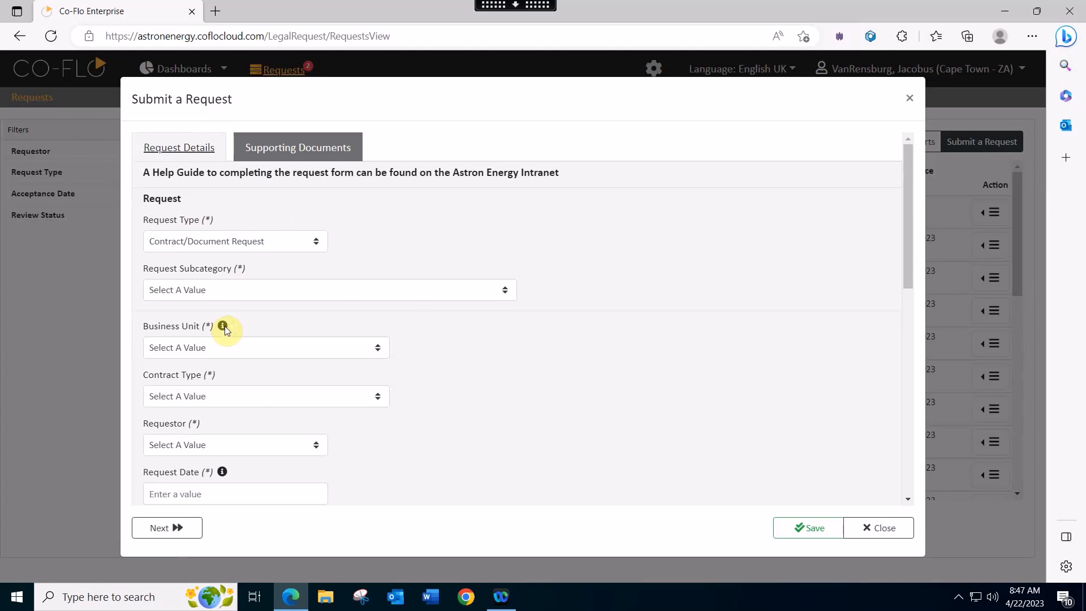
click(329, 291)
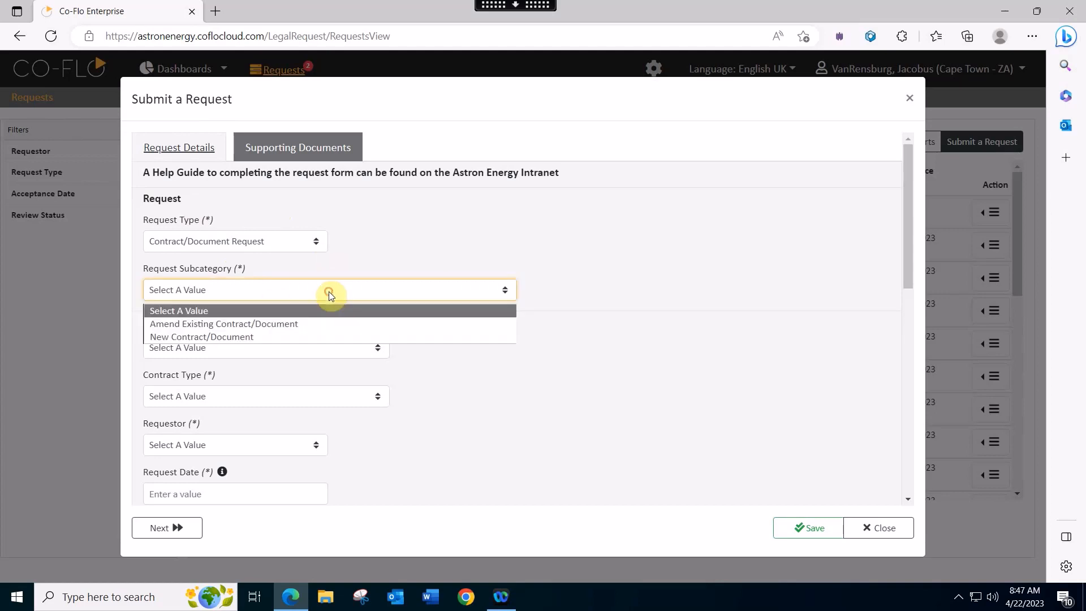
click(314, 337)
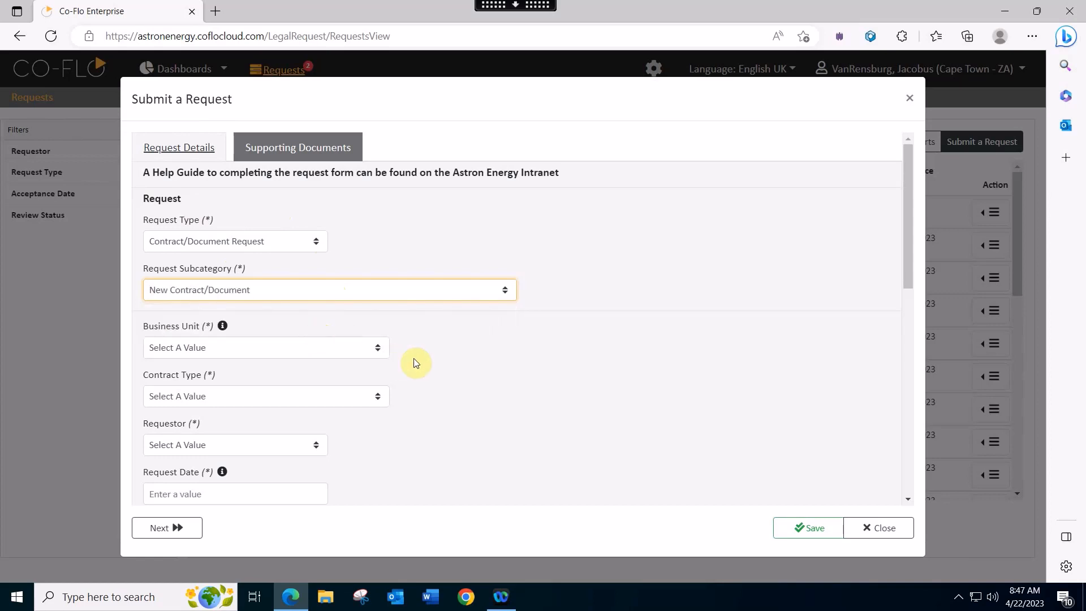
click(380, 349)
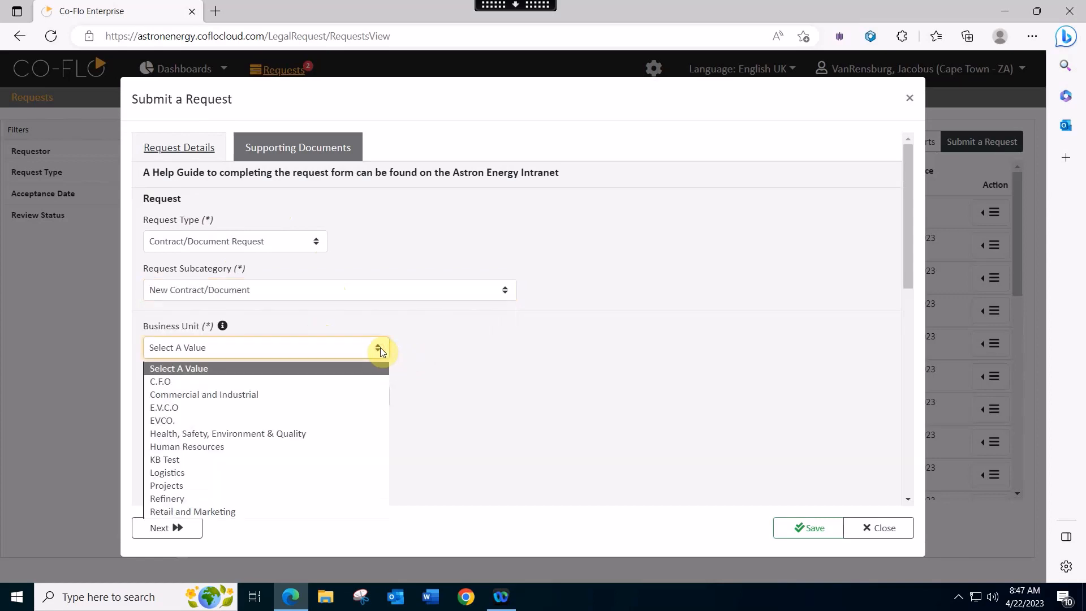
click(296, 380)
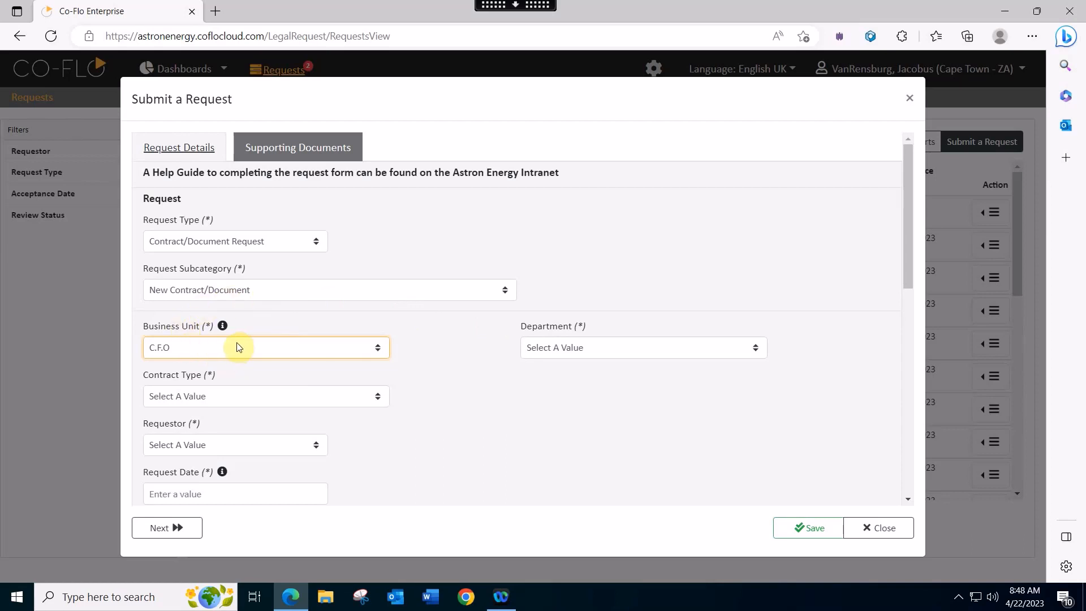
click(760, 349)
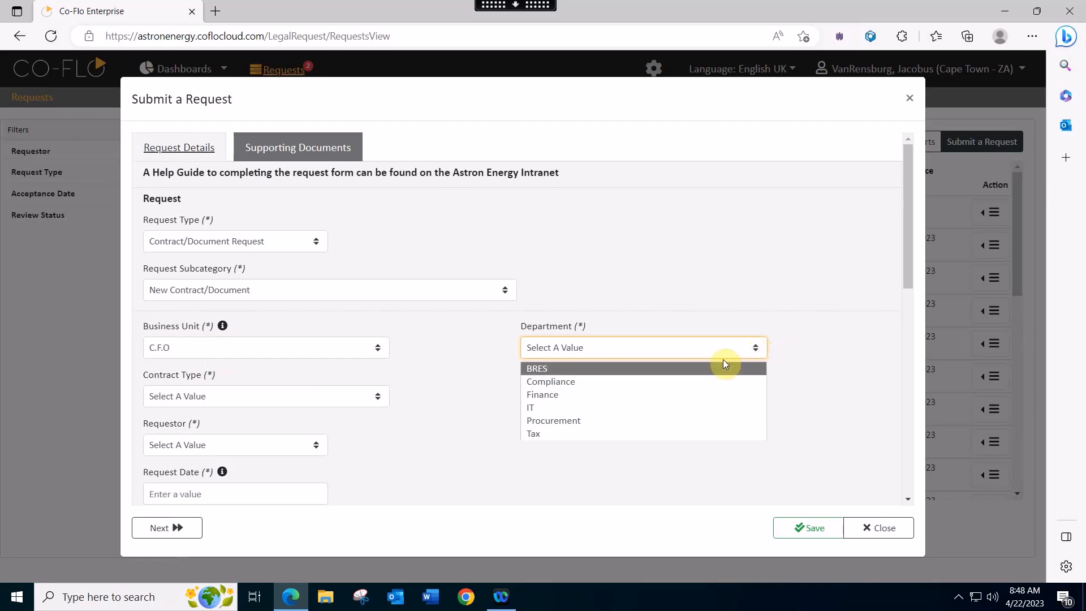
click(689, 387)
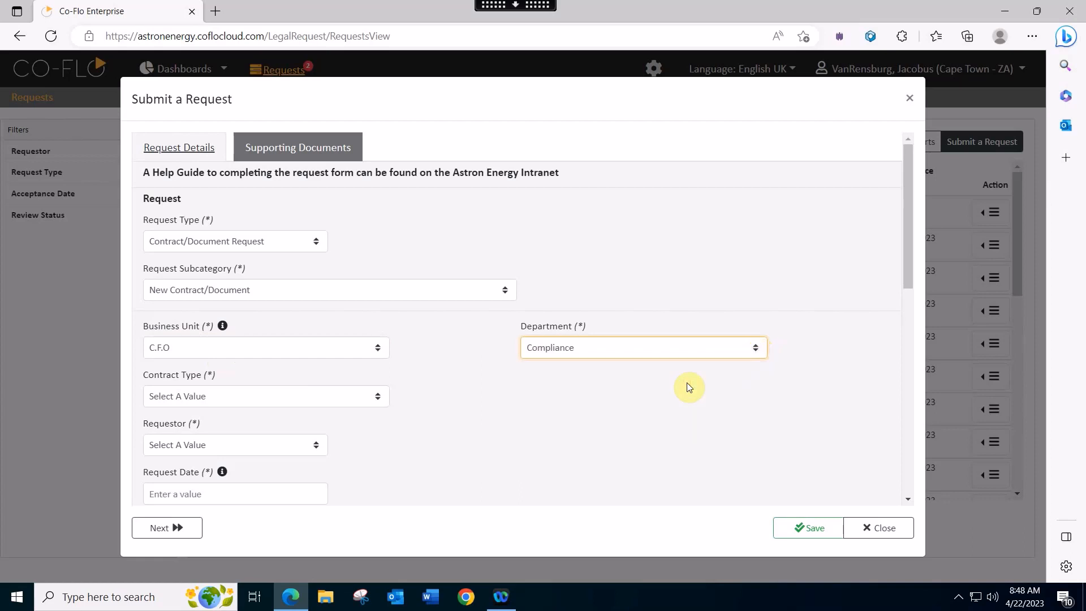
click(381, 400)
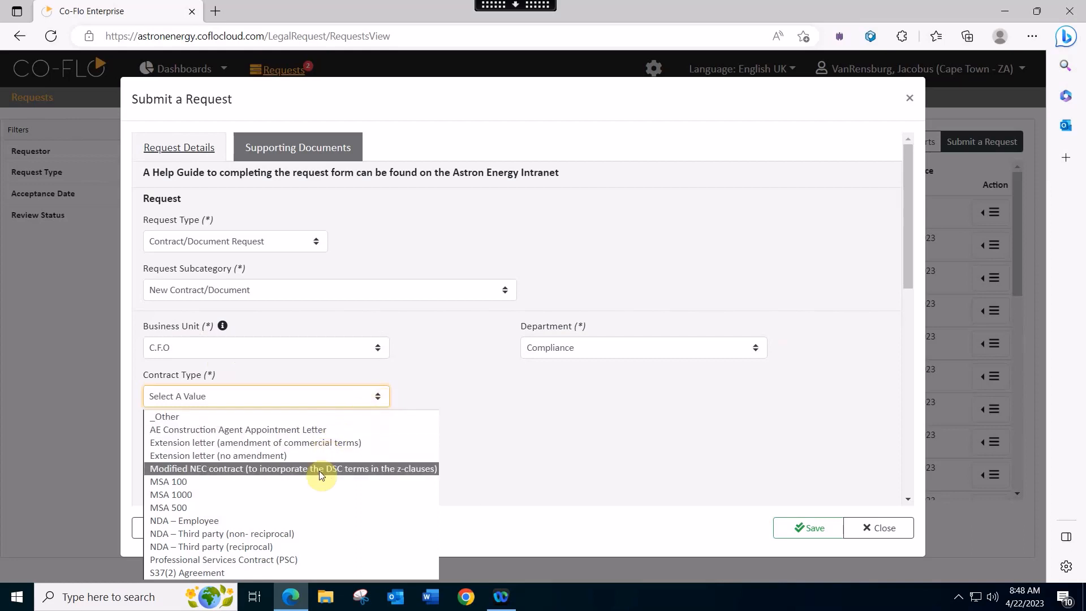
click(318, 493)
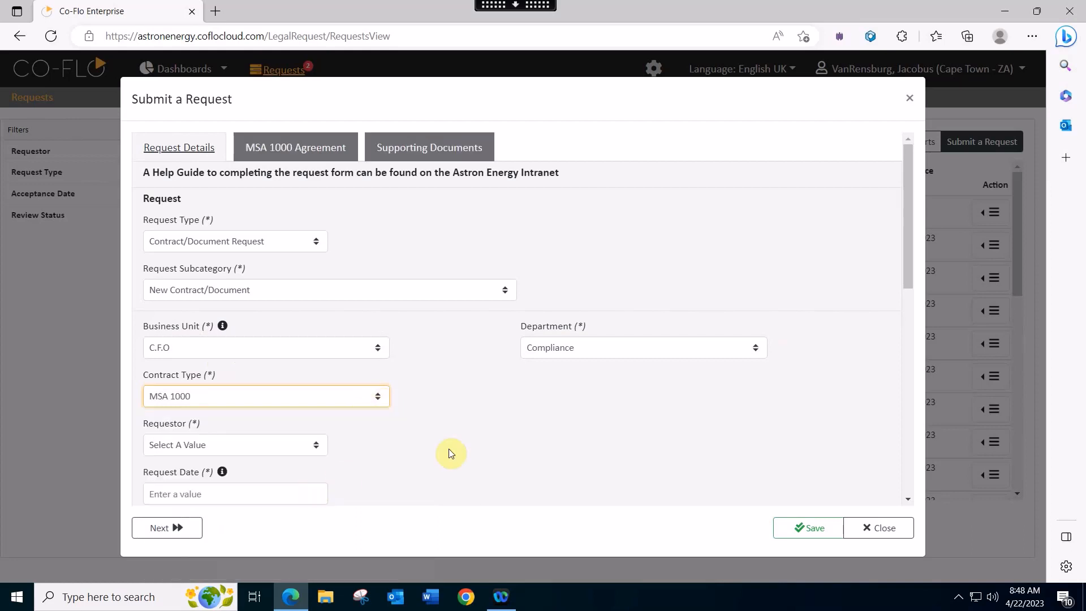
- Expand the MSA 1000 Agreement section and set yourself as the requestor
click(491, 433)
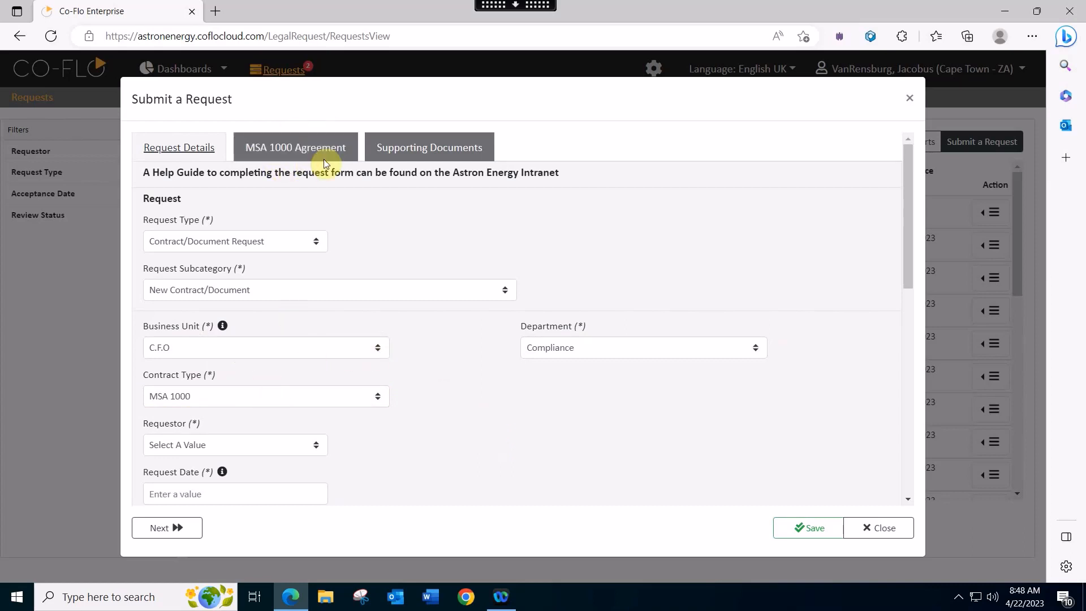
click(298, 148)
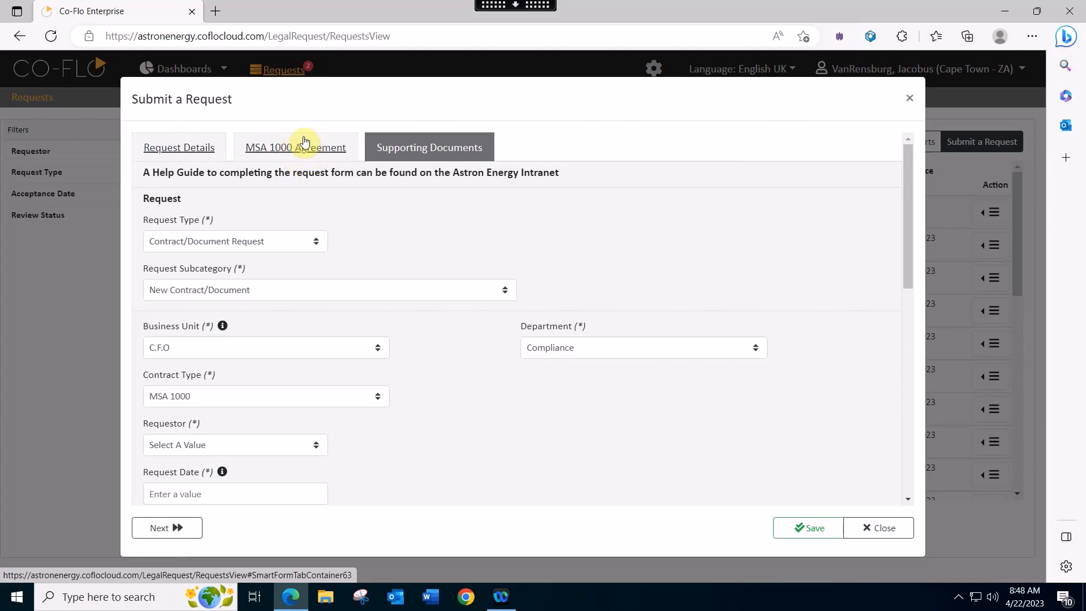
click(309, 148)
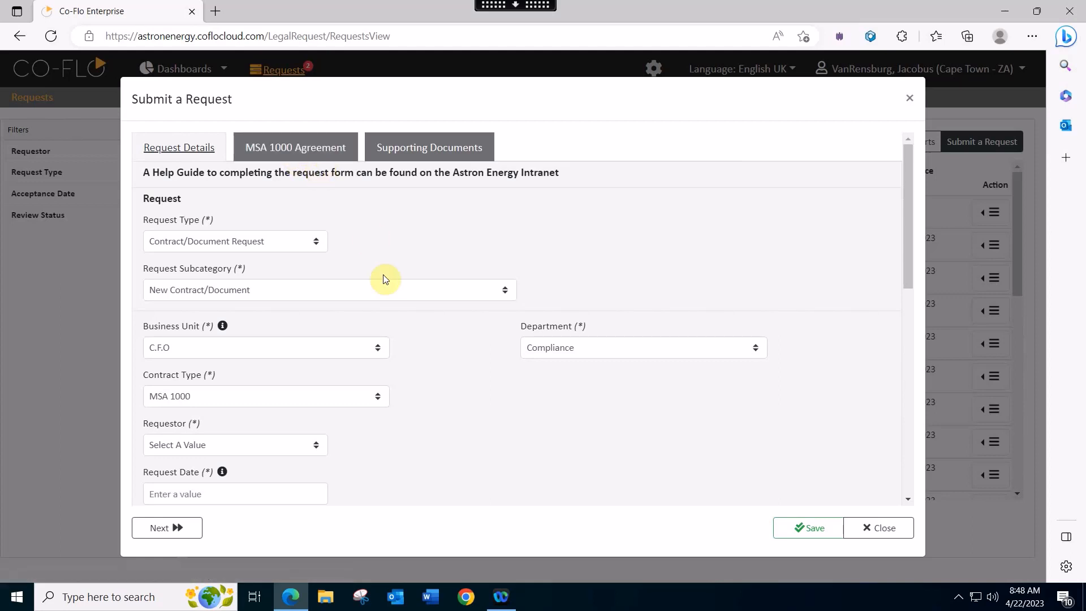
scroll(410, 305, down, 1)
scroll(409, 306, down, 1)
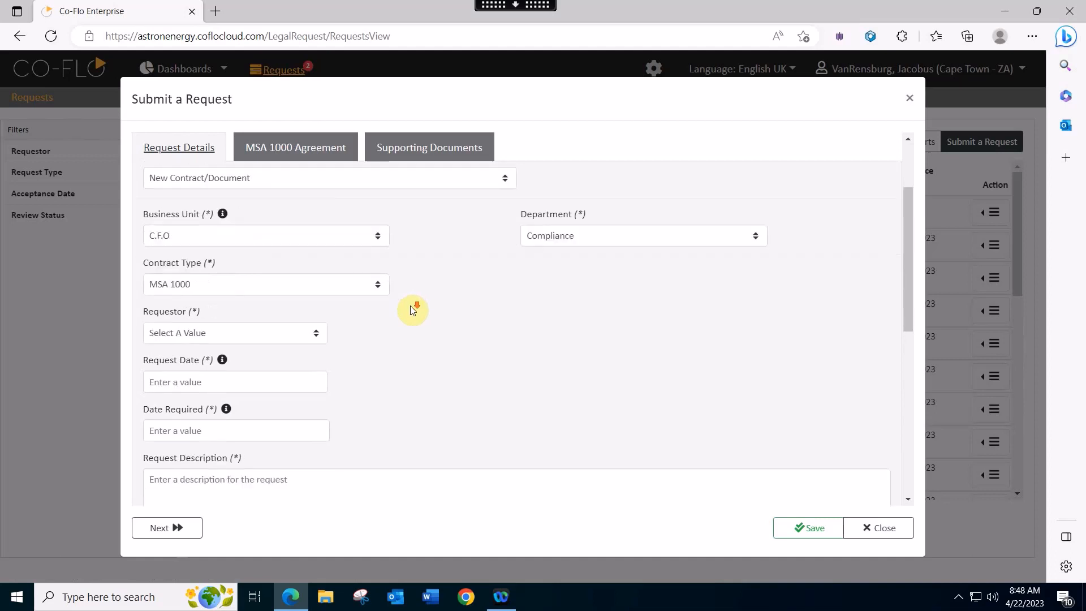
click(318, 335)
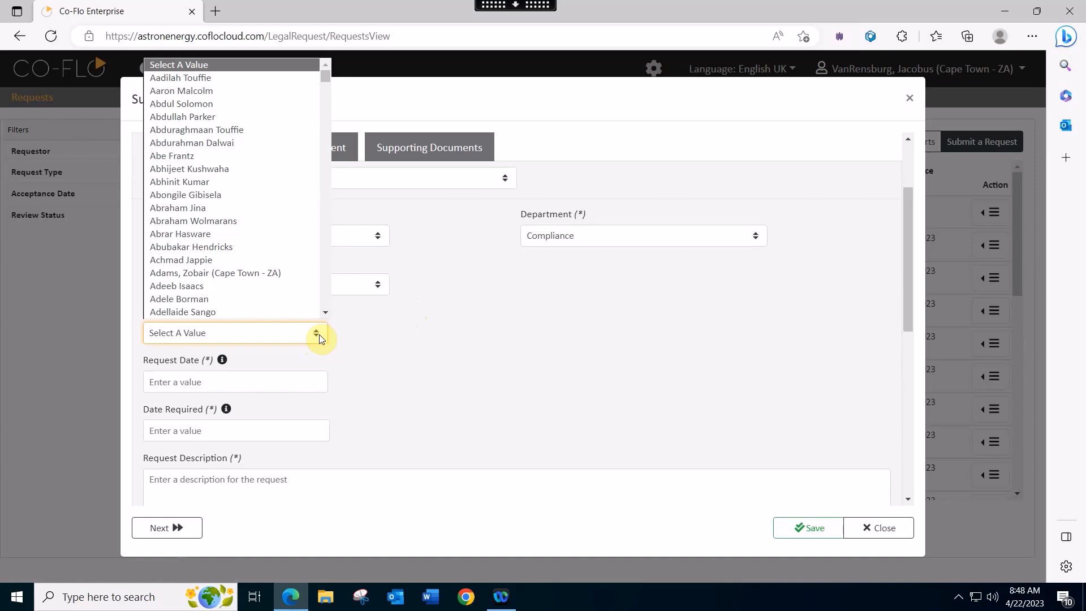
text(vanr)
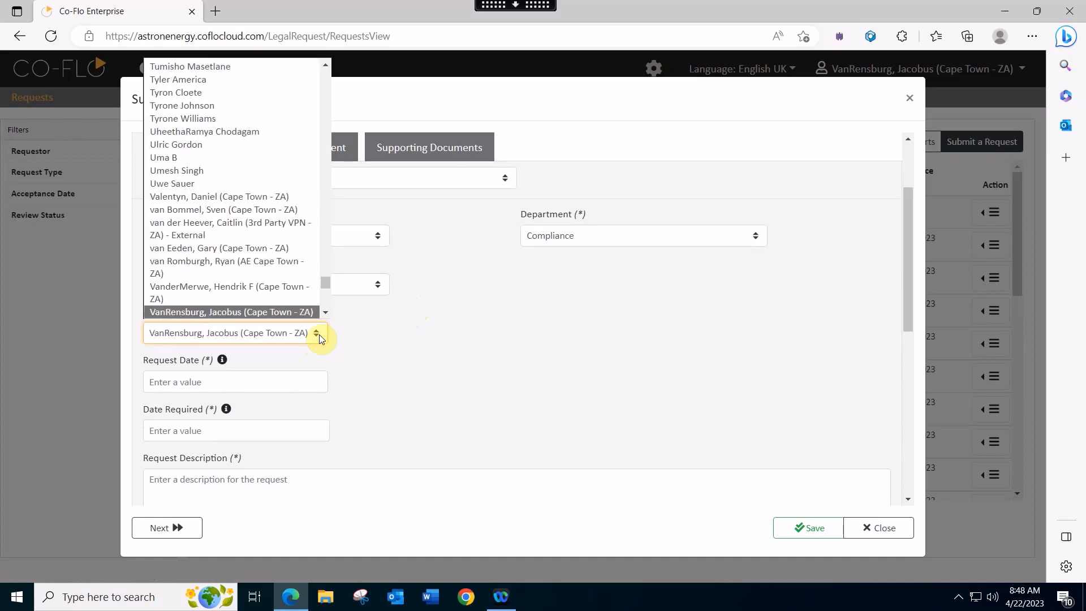
scroll(294, 312, down, 1)
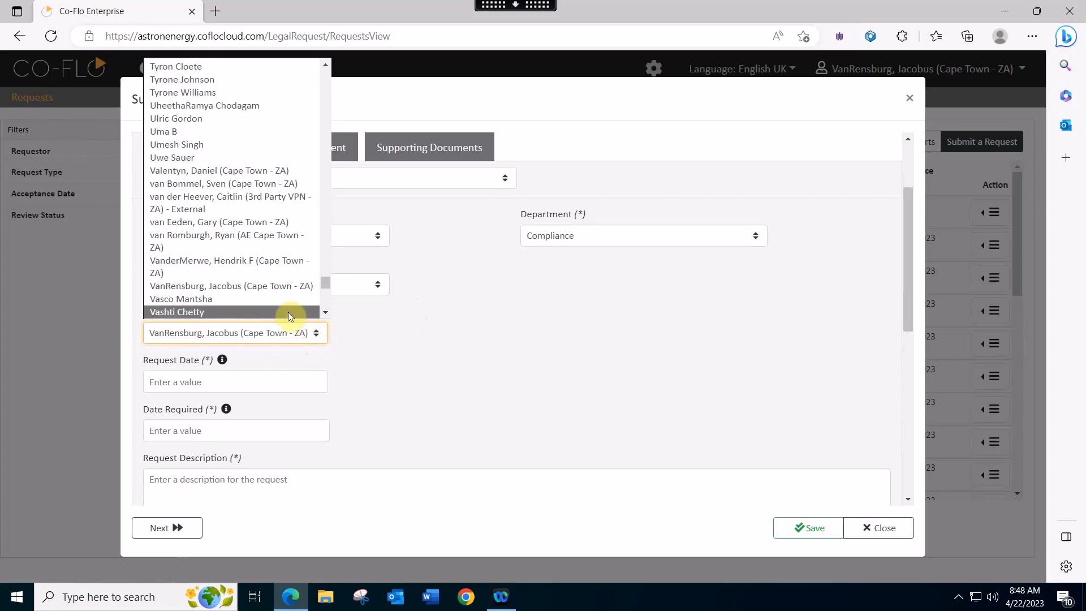
click(274, 286)
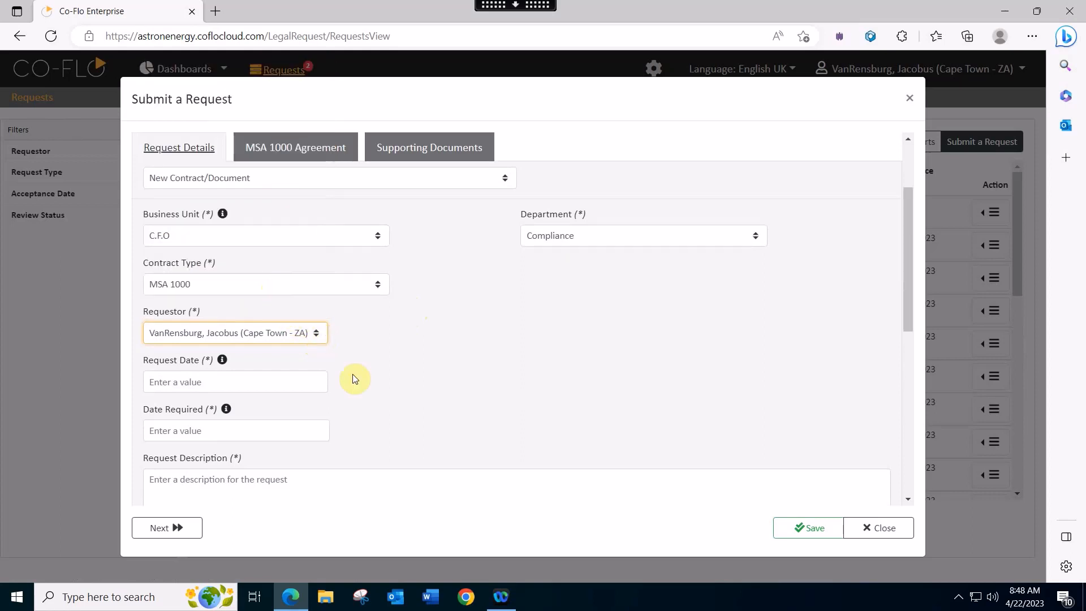
- Set Request Date to 22 Apr 2023 and Date Required to 30 Apr 2023
click(239, 377)
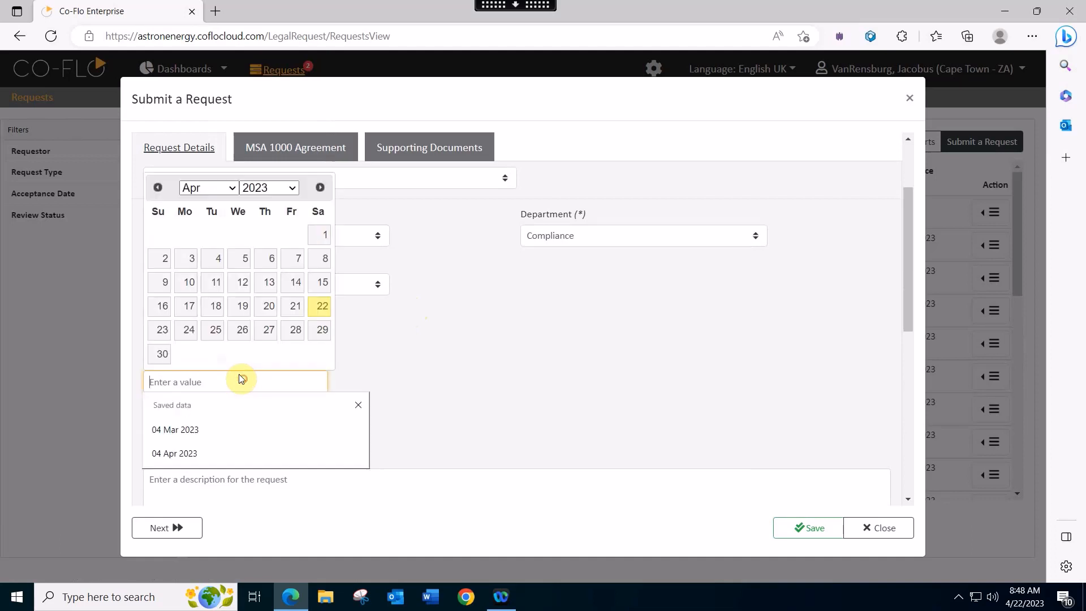
click(314, 306)
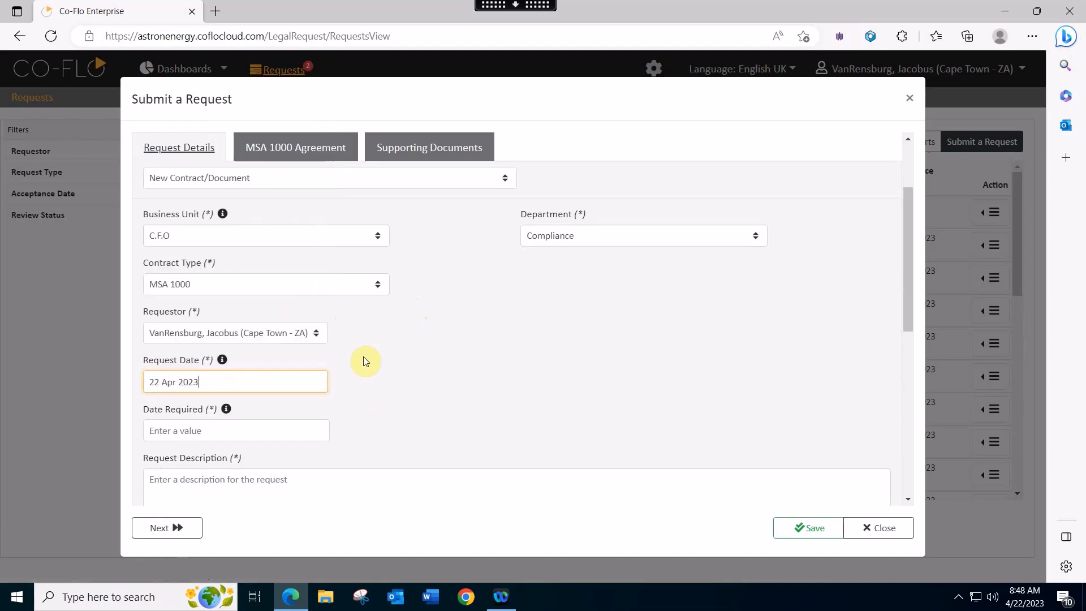
scroll(363, 357, down, 1)
scroll(363, 360, down, 1)
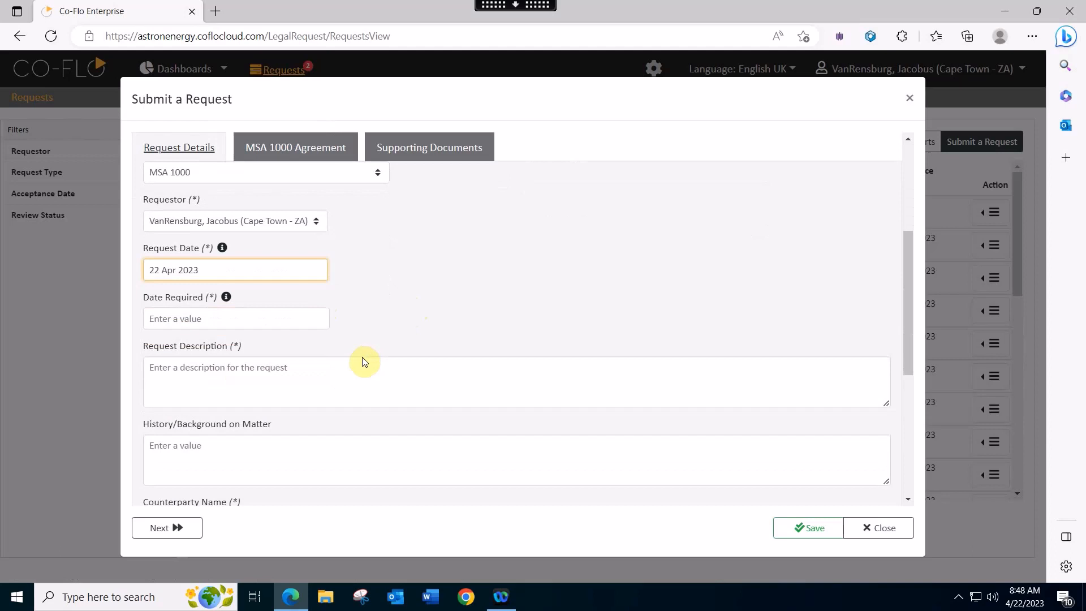
click(199, 317)
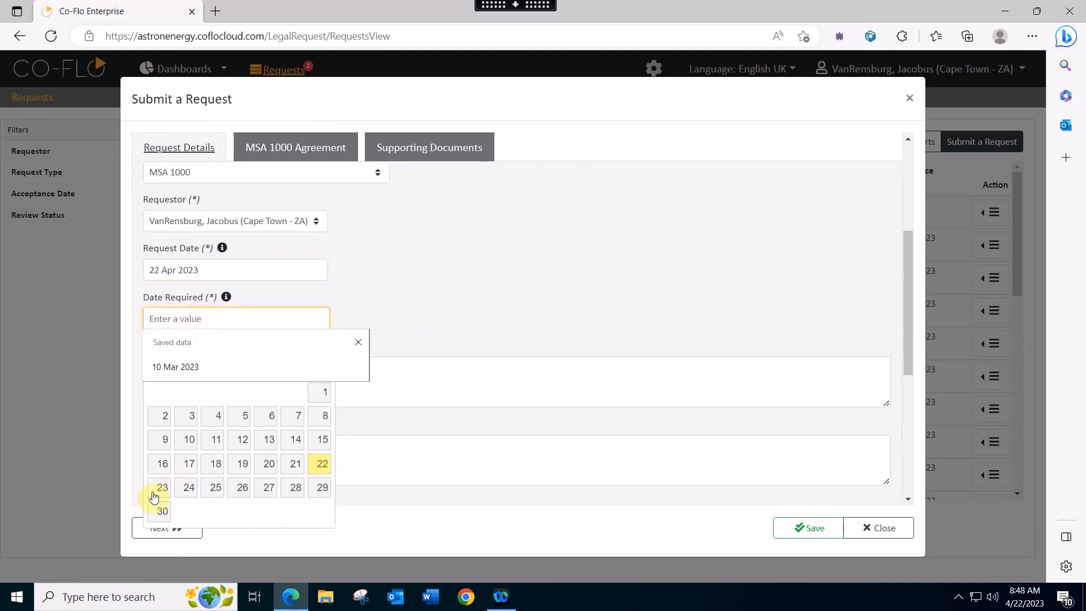
click(159, 512)
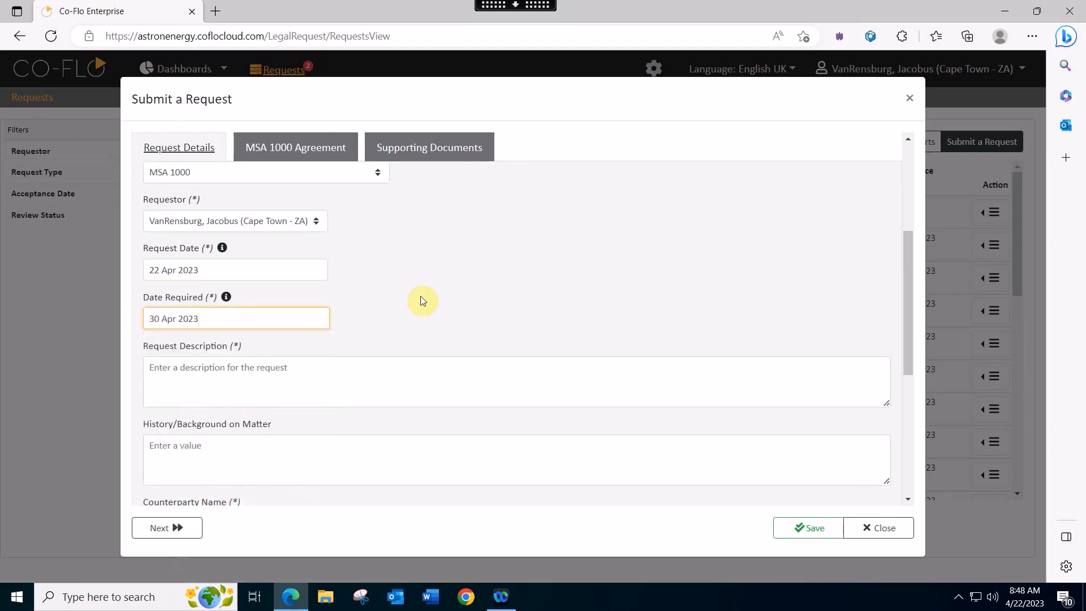
scroll(420, 295, down, 1)
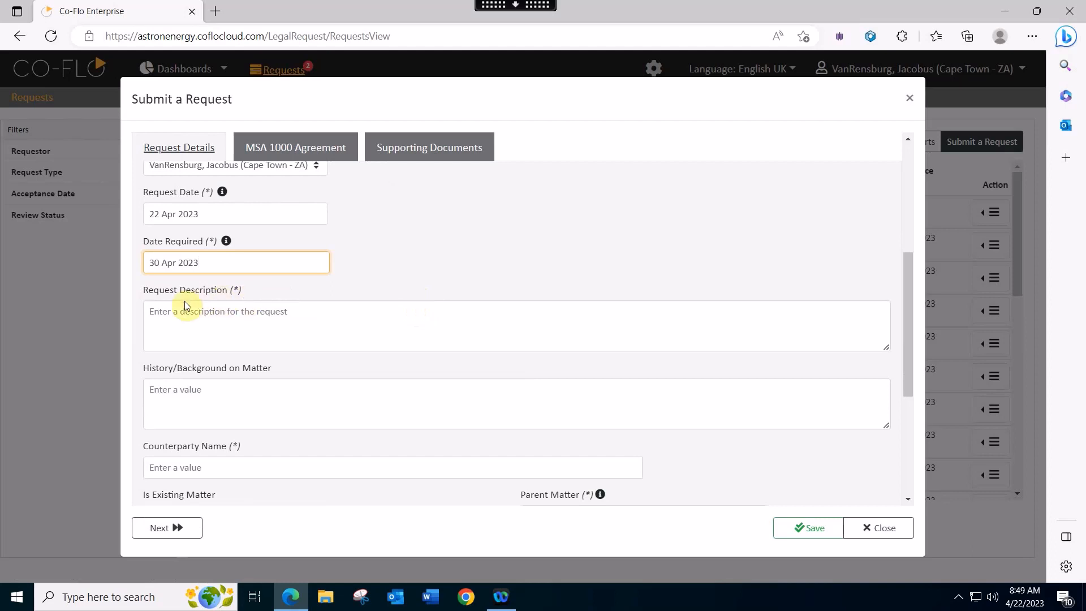
- Write the request description as 'Multi Line' and 'Legal Team' on two lines
click(321, 313)
text(Multi Line )
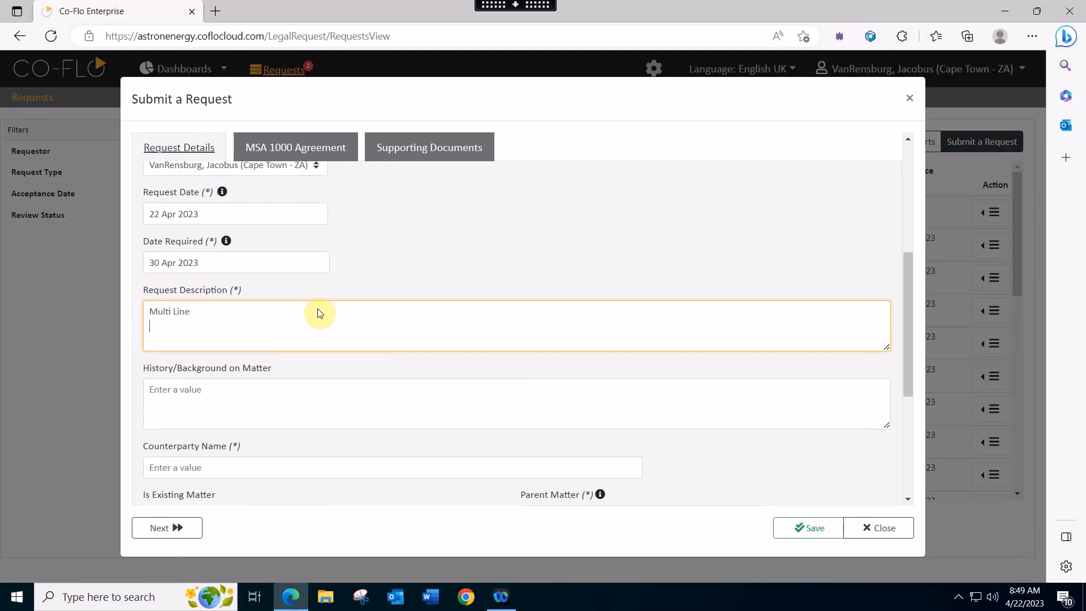
text(Legal Team)
scroll(320, 313, down, 1)
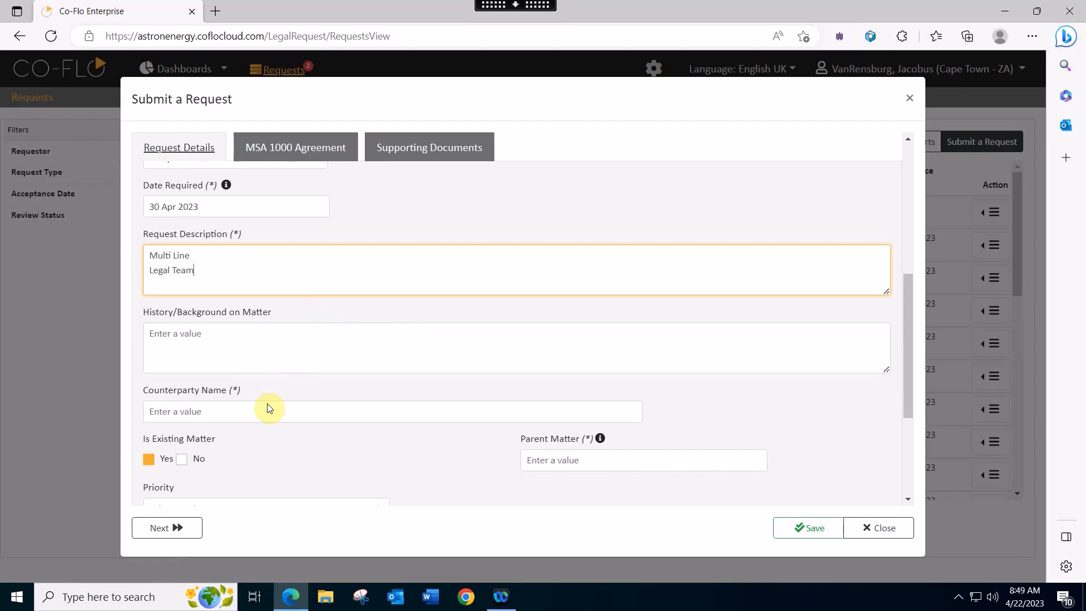
click(253, 410)
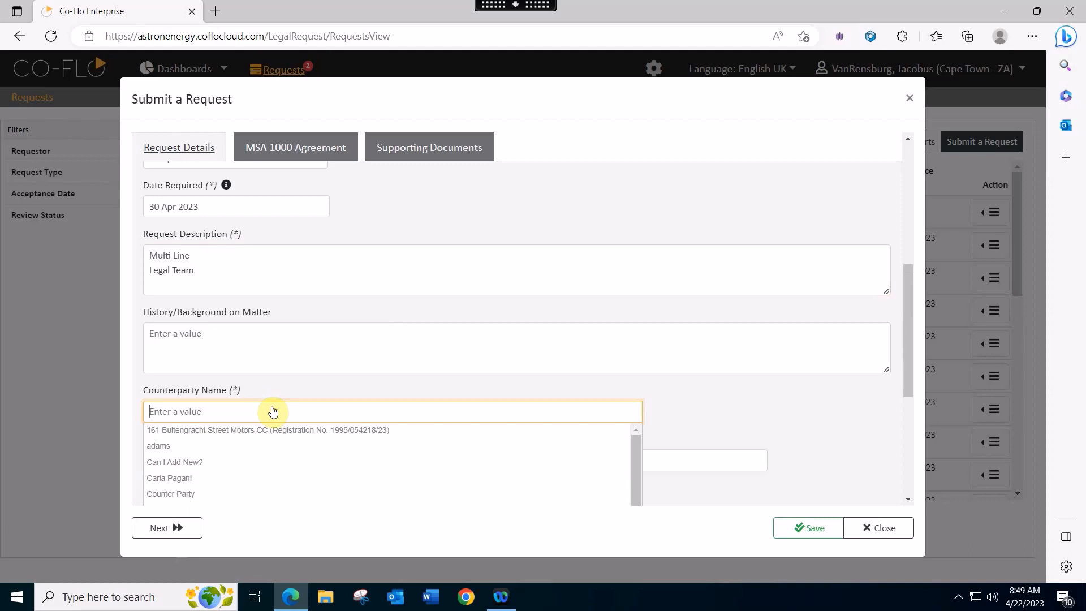
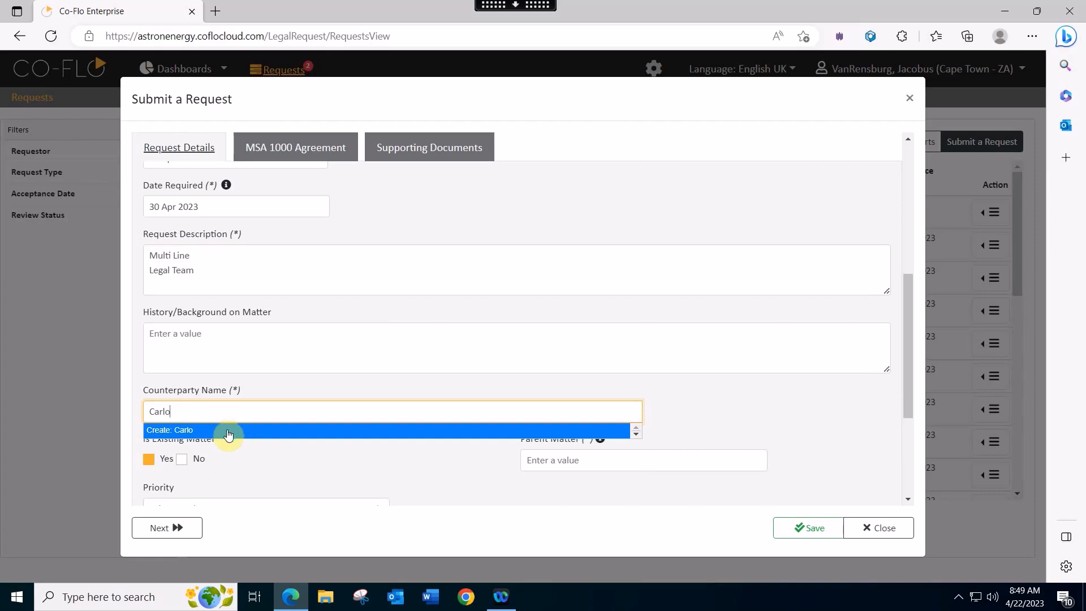
- Enter the counterparty's full name and add it as a new counterparty lookup value
drag(211, 412, 60, 396)
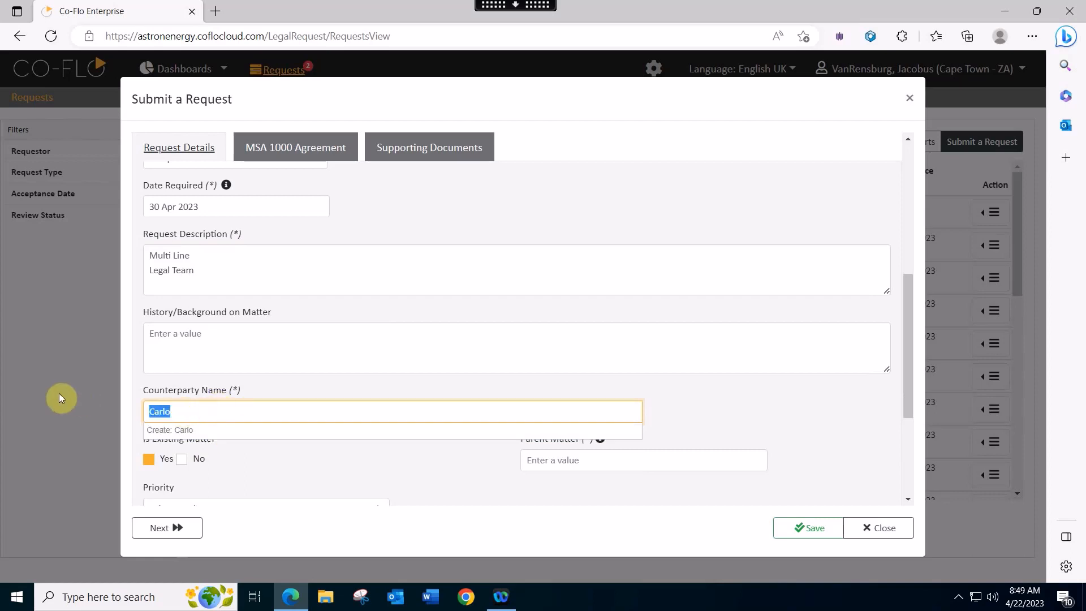
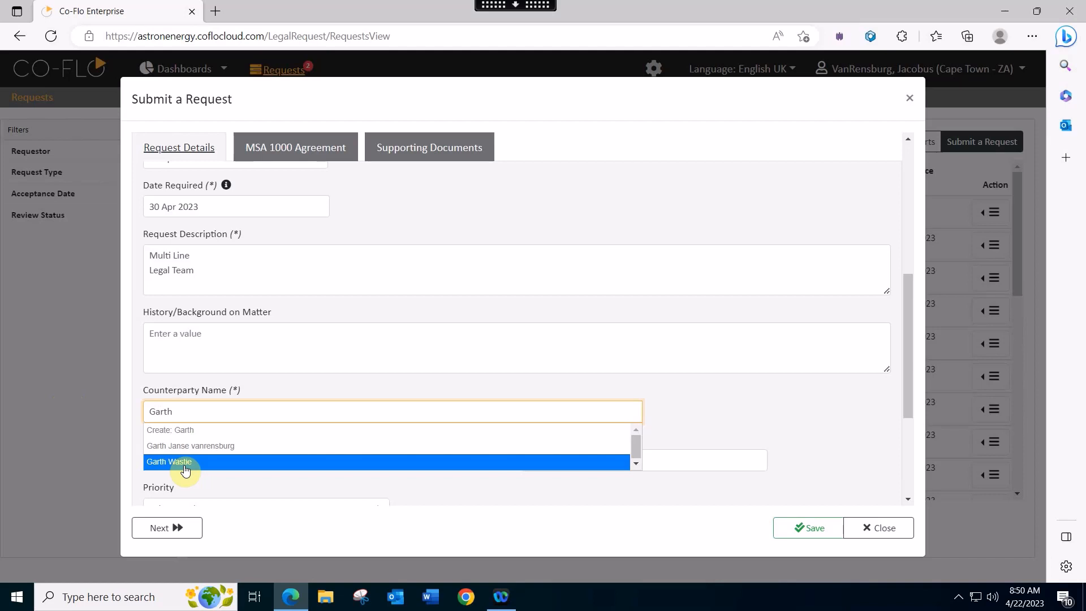
double_click(201, 410)
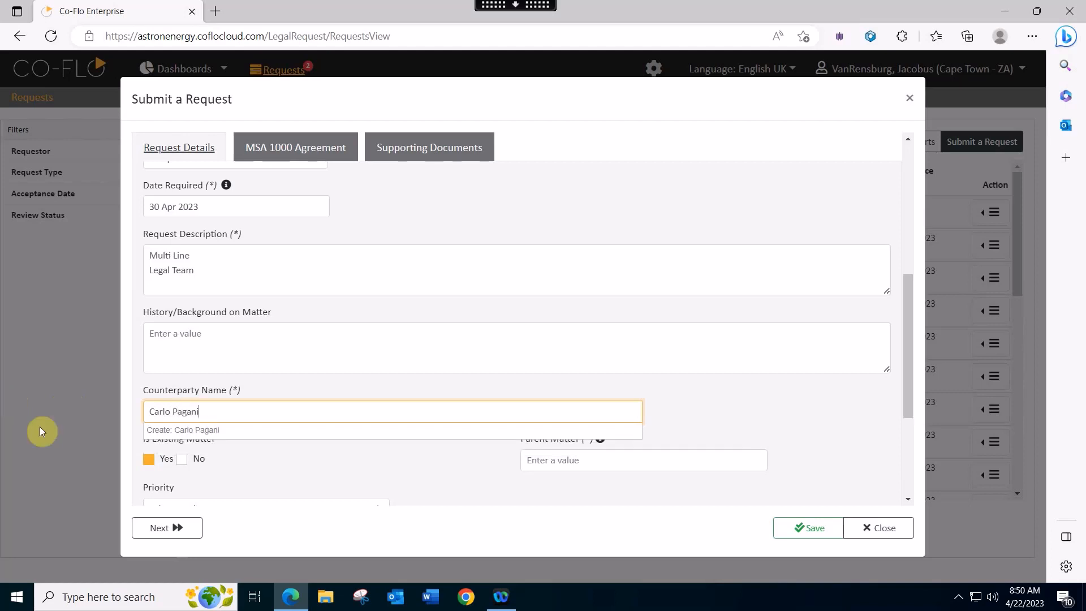
click(234, 431)
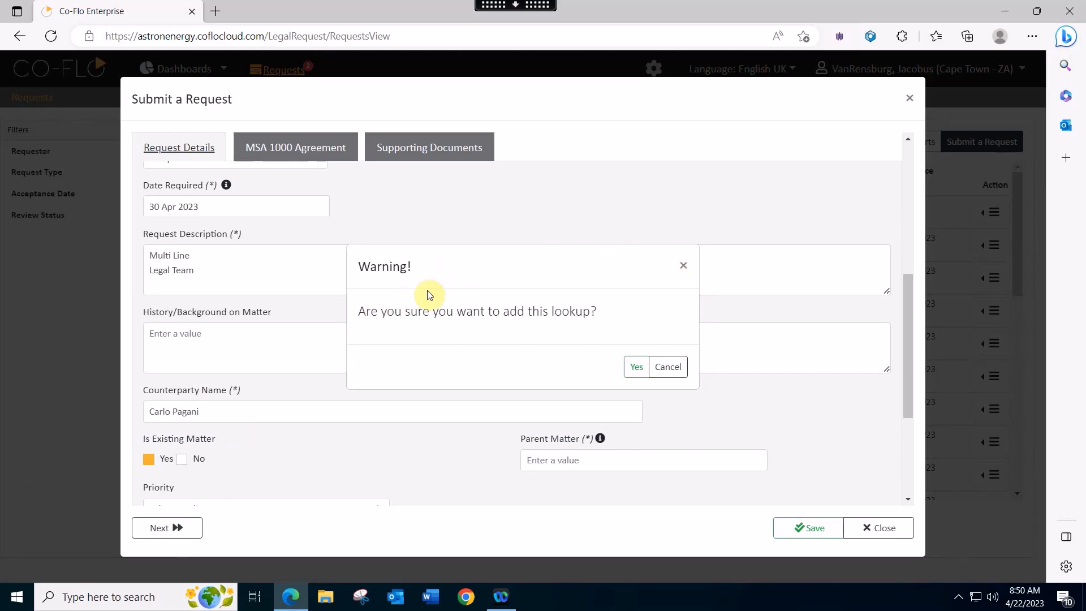
click(633, 369)
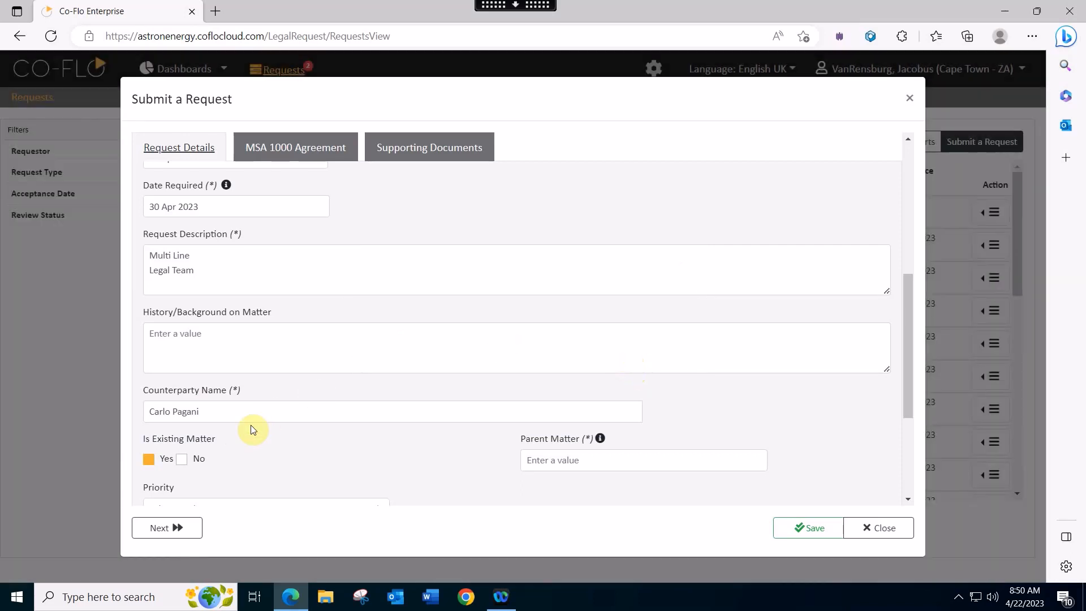
scroll(221, 411, down, 1)
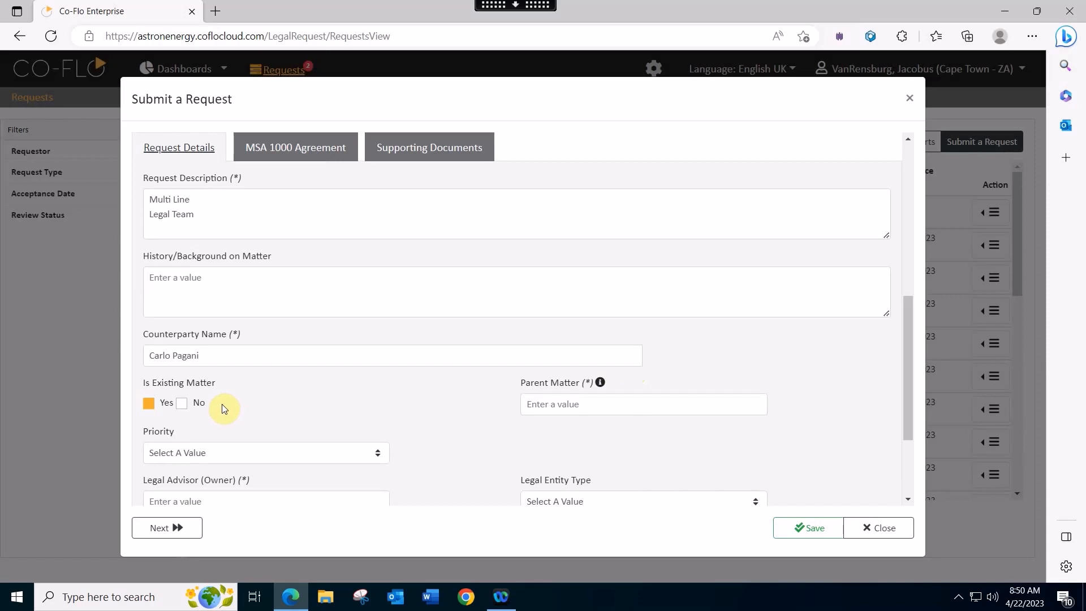
- Answer No to Is Existing Matter and pick a general manager in the GM field
click(183, 405)
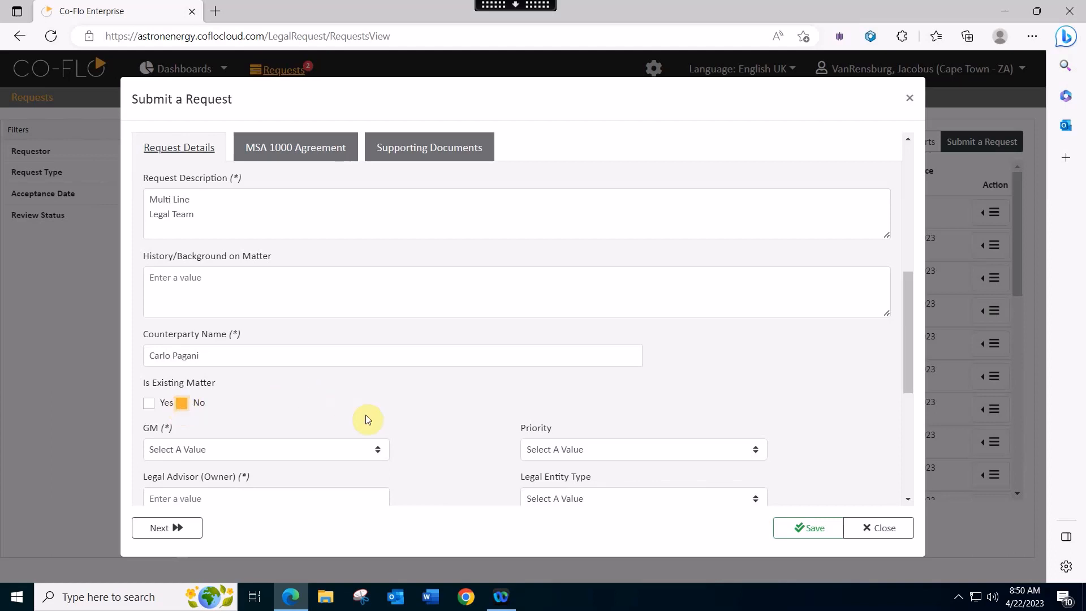
scroll(381, 415, down, 1)
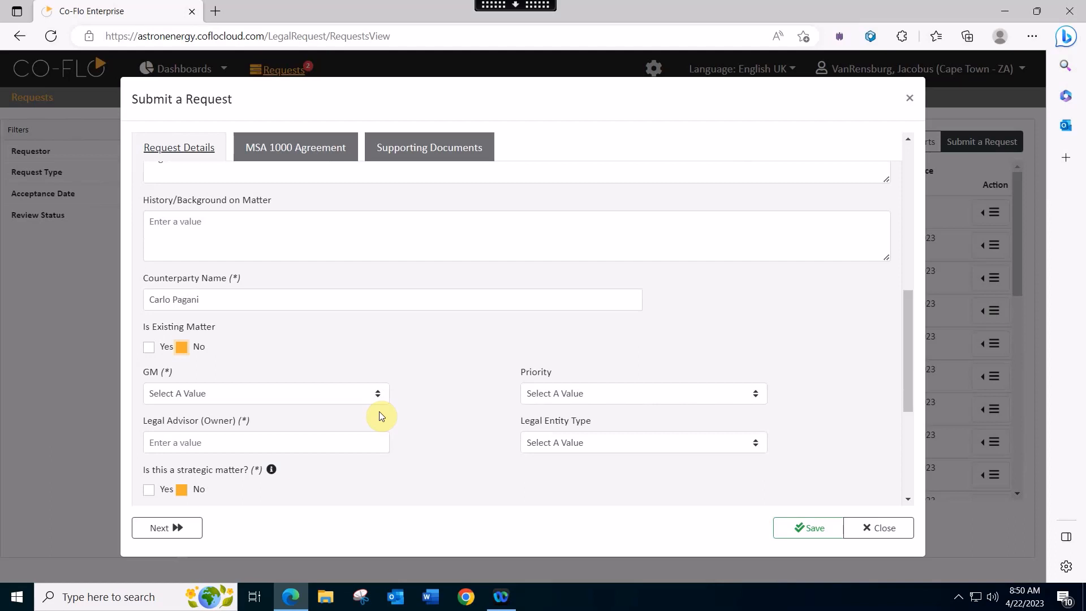
scroll(381, 416, down, 1)
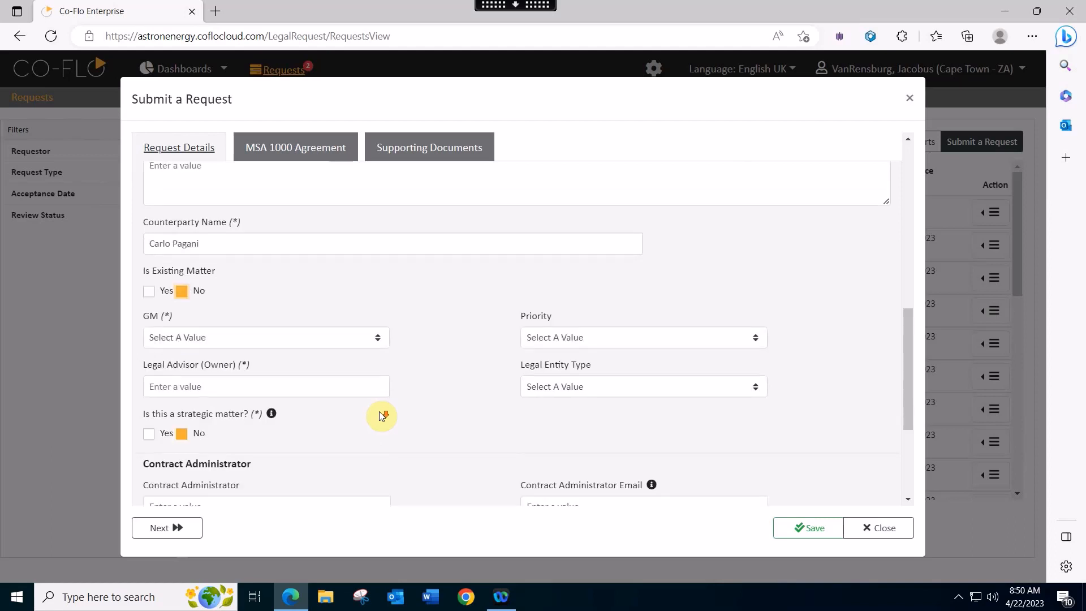
click(180, 338)
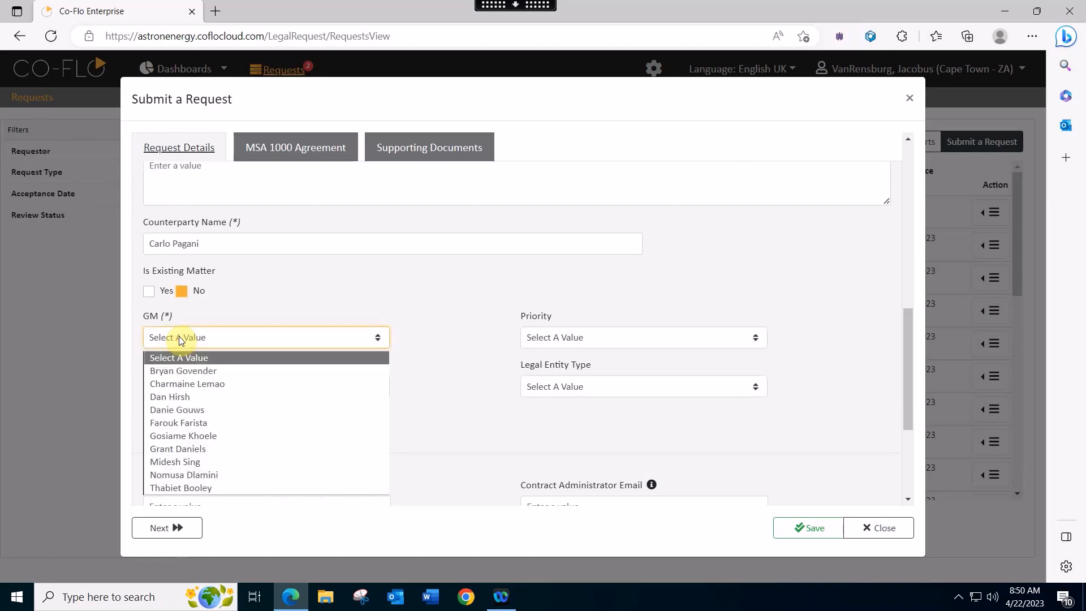
click(181, 372)
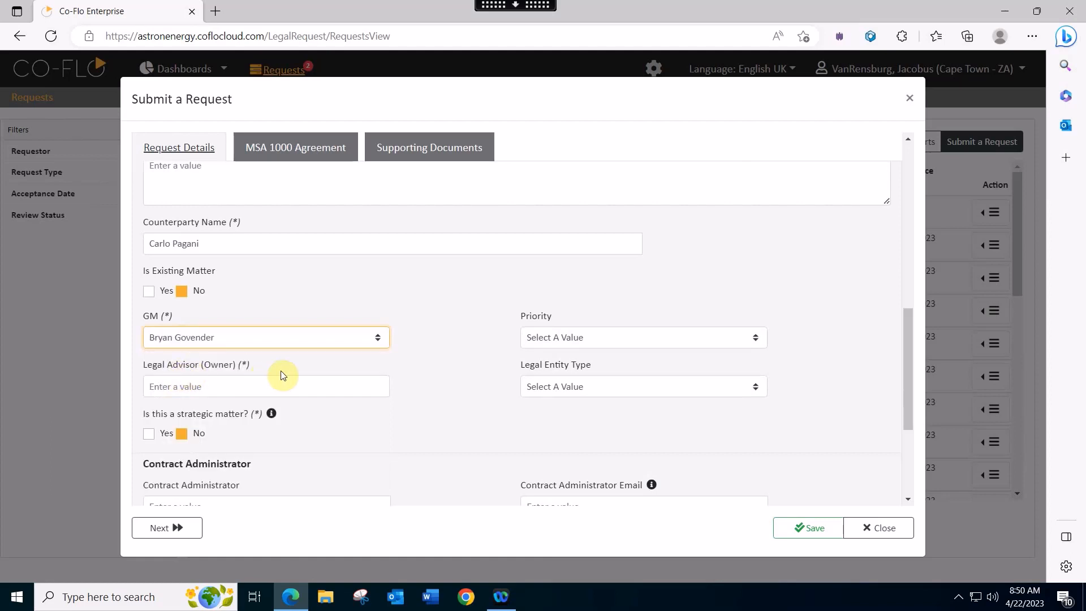
- Set Priority to 'Standard: 7-10 business days' and Legal Entity Type to 'Close Corporation - CC - 23'
click(612, 339)
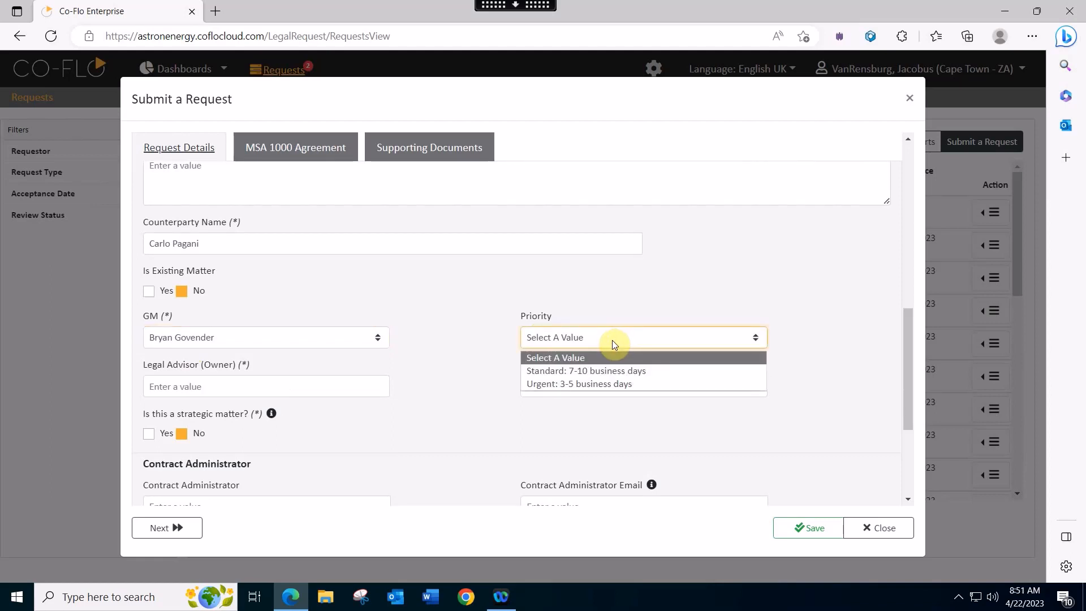
click(612, 370)
click(611, 388)
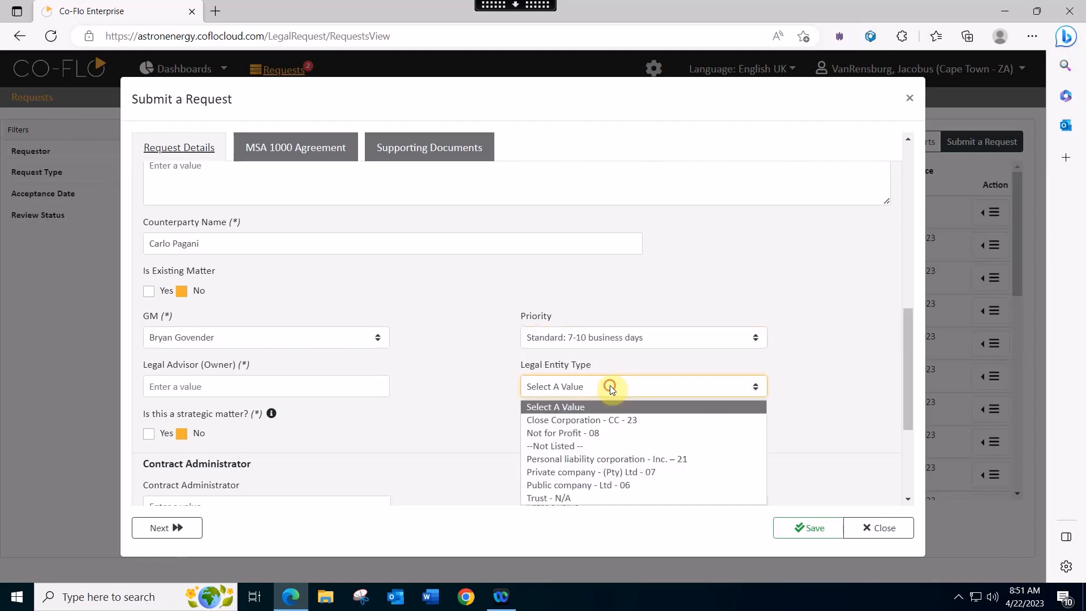
click(593, 420)
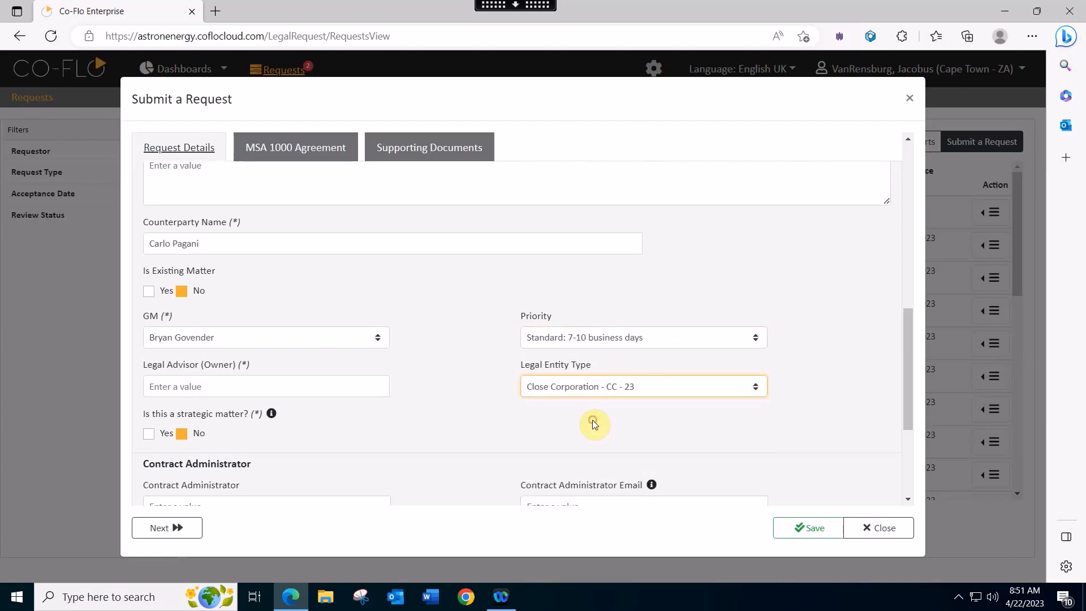
click(181, 386)
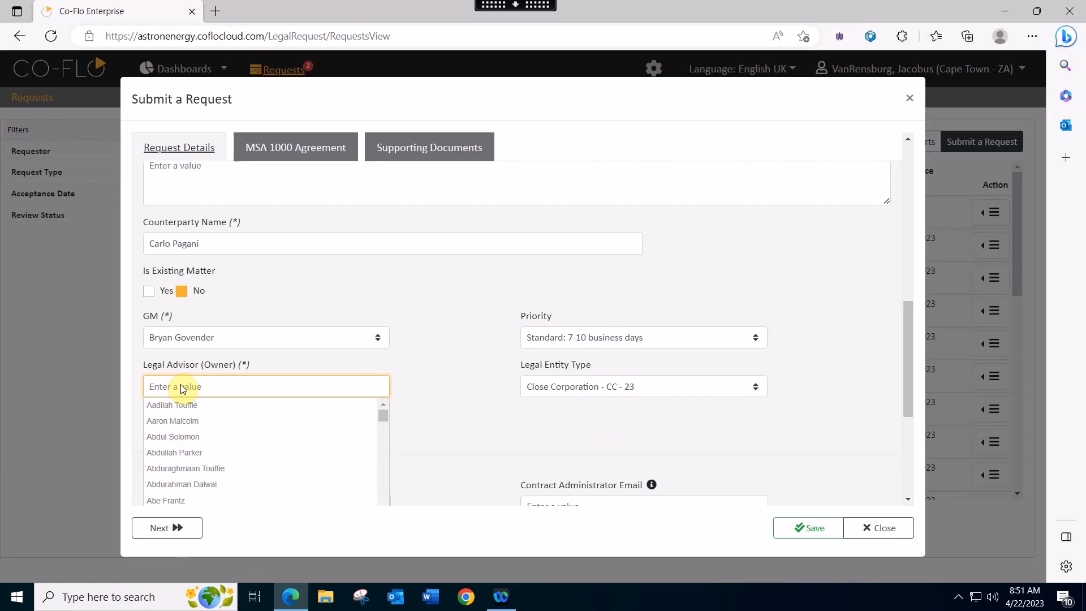
- Search your surname and assign yourself as the request's Legal Advisor (Owner)
text(vanrensburg)
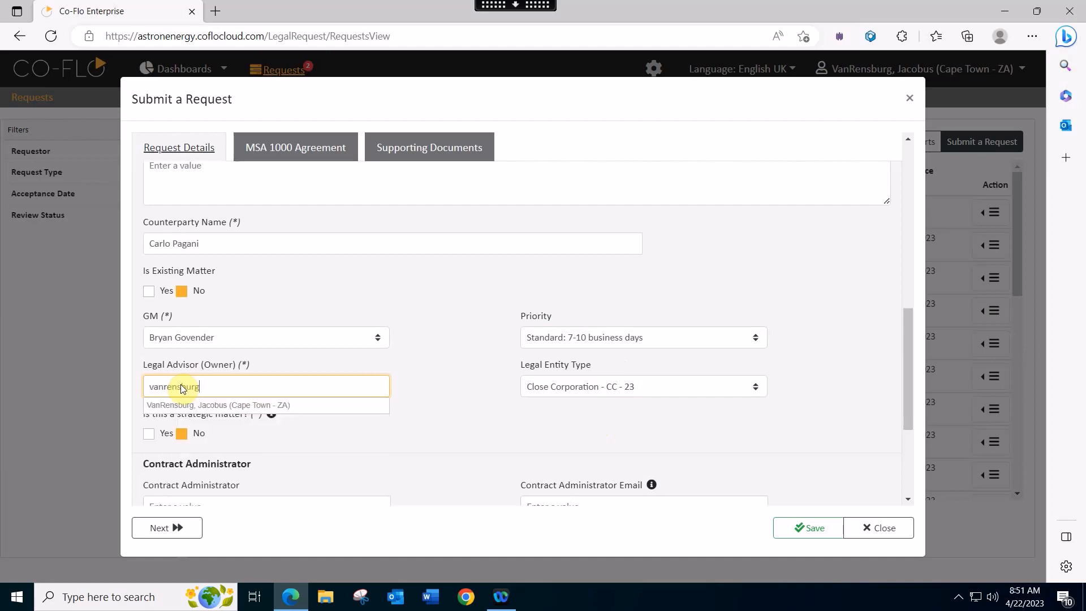
click(215, 405)
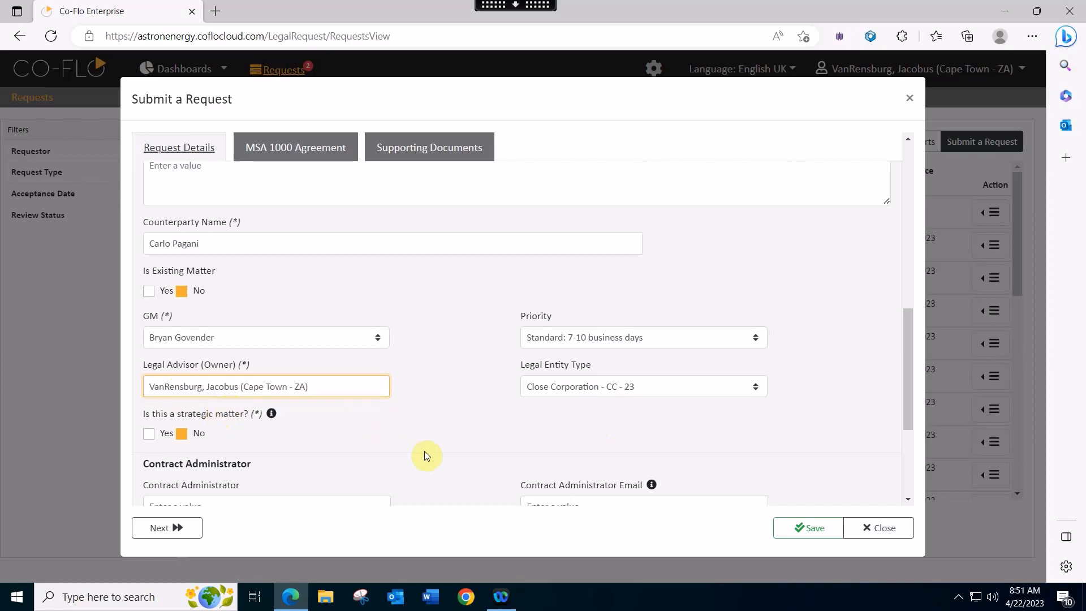
scroll(415, 443, down, 3)
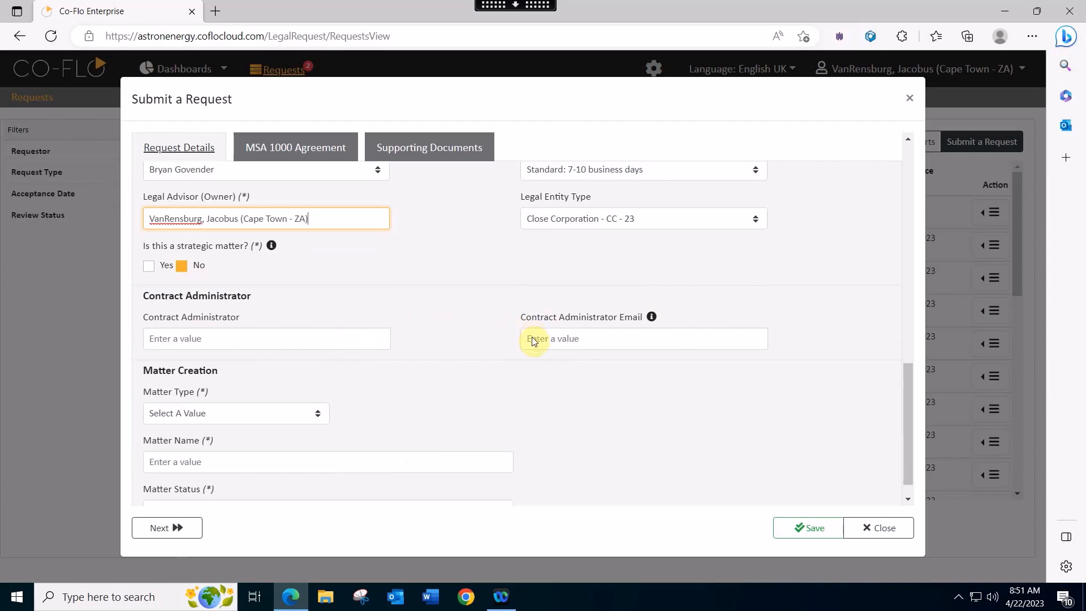
- Pick the contract administrator from the list and select their matching e-mail address
click(215, 338)
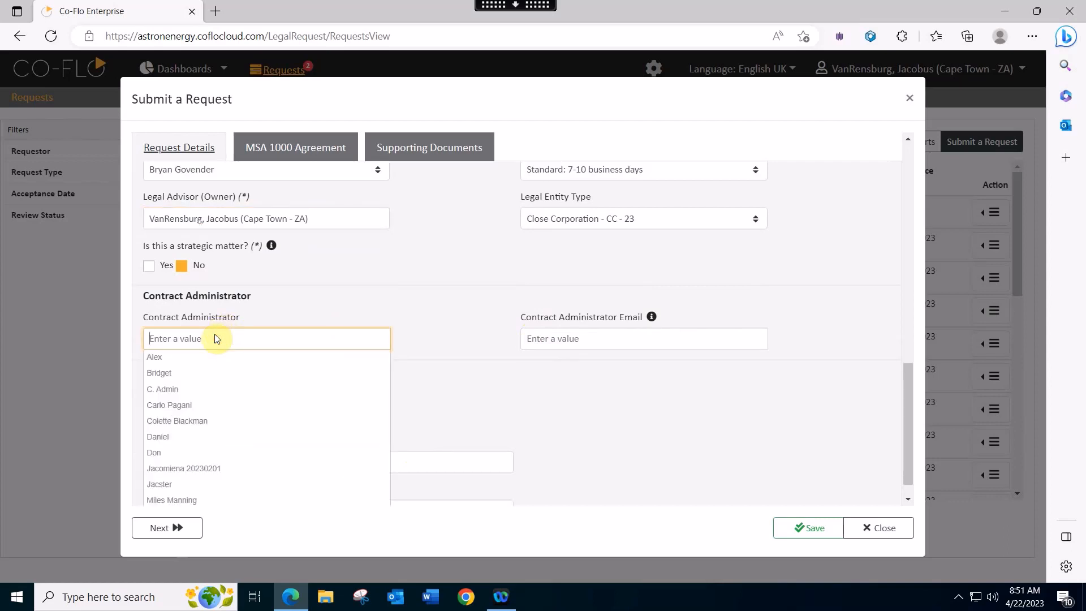
click(176, 360)
click(558, 337)
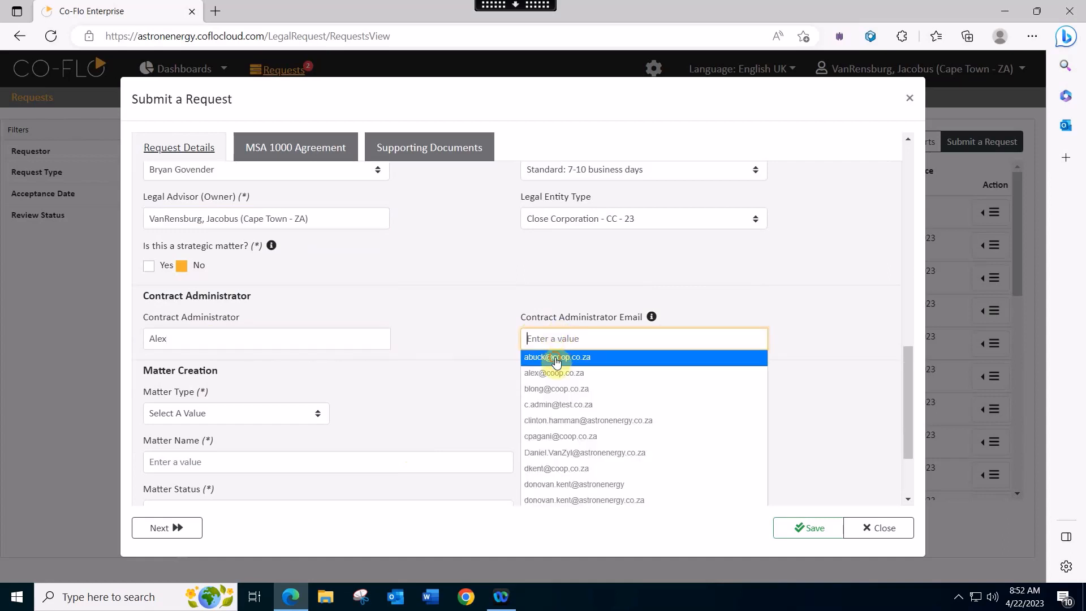
click(555, 358)
scroll(395, 379, down, 1)
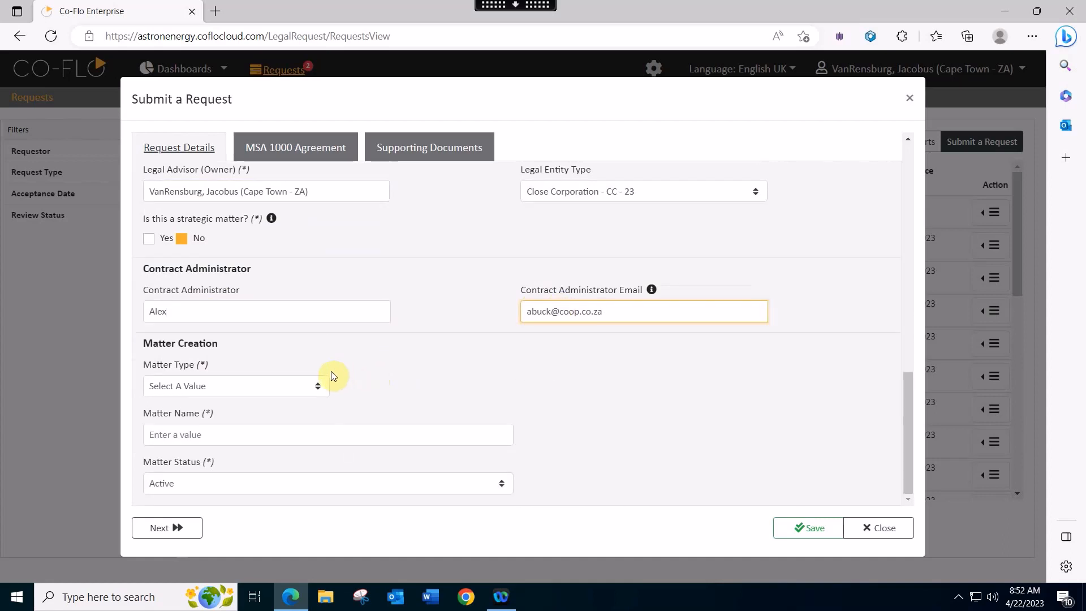
click(315, 383)
click(373, 374)
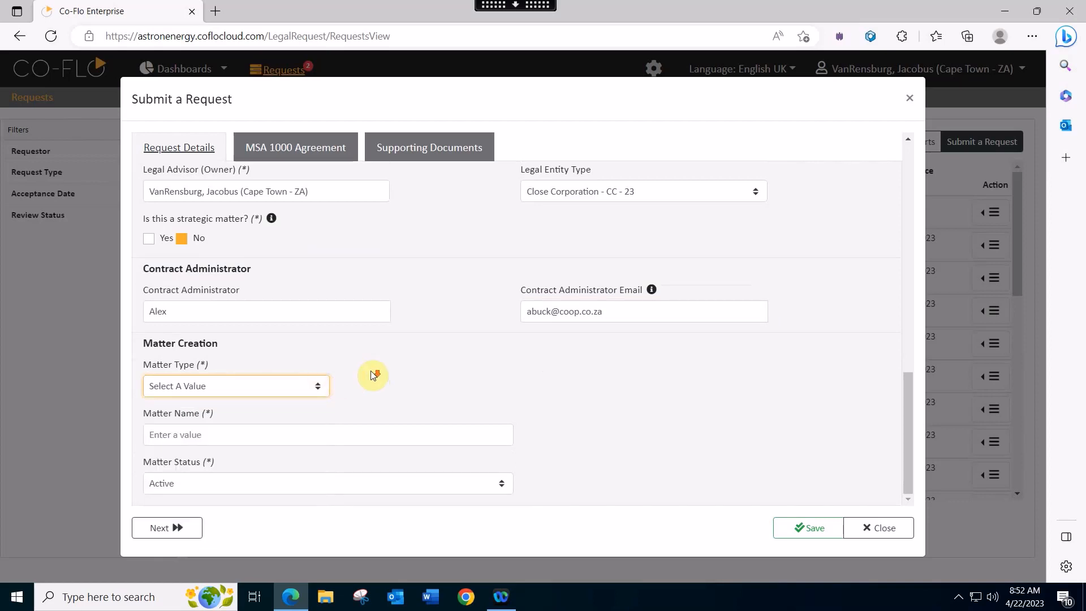
- Set the matter type to Commercial and the subcategory to Agreements
click(322, 385)
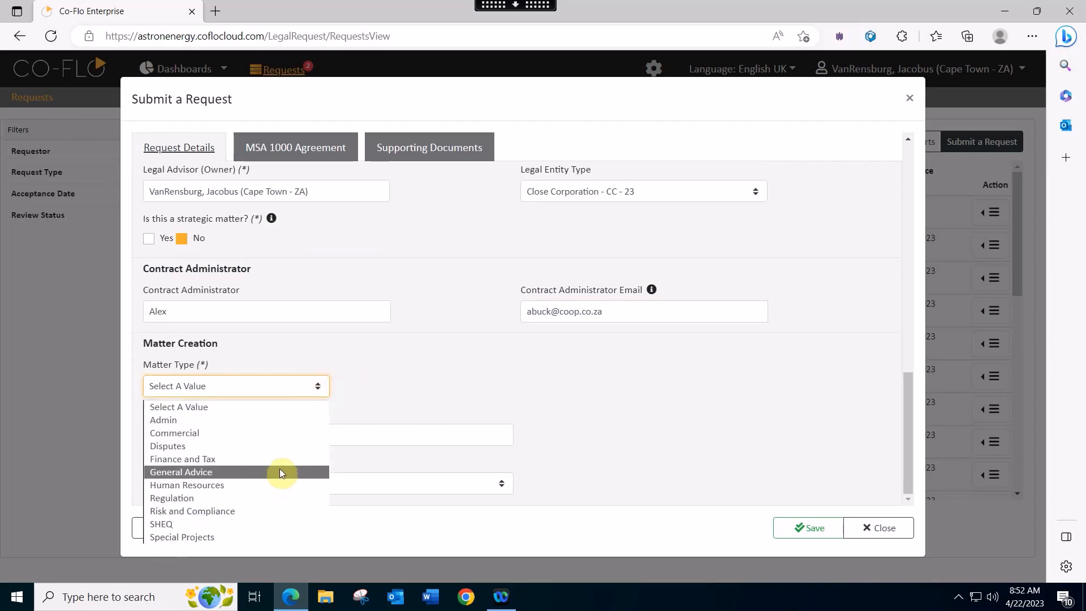
click(276, 434)
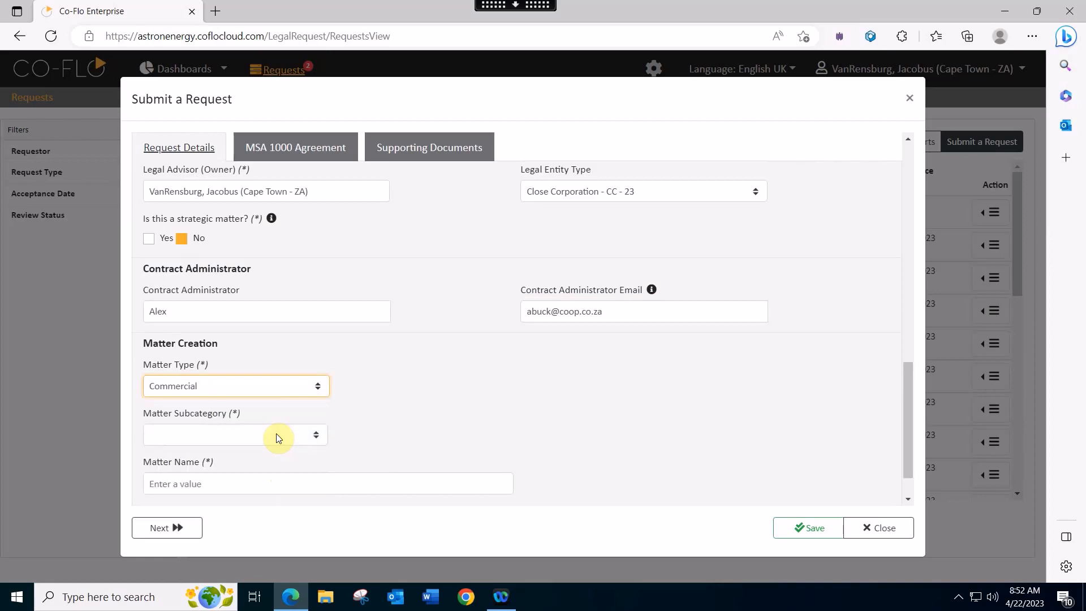
click(317, 436)
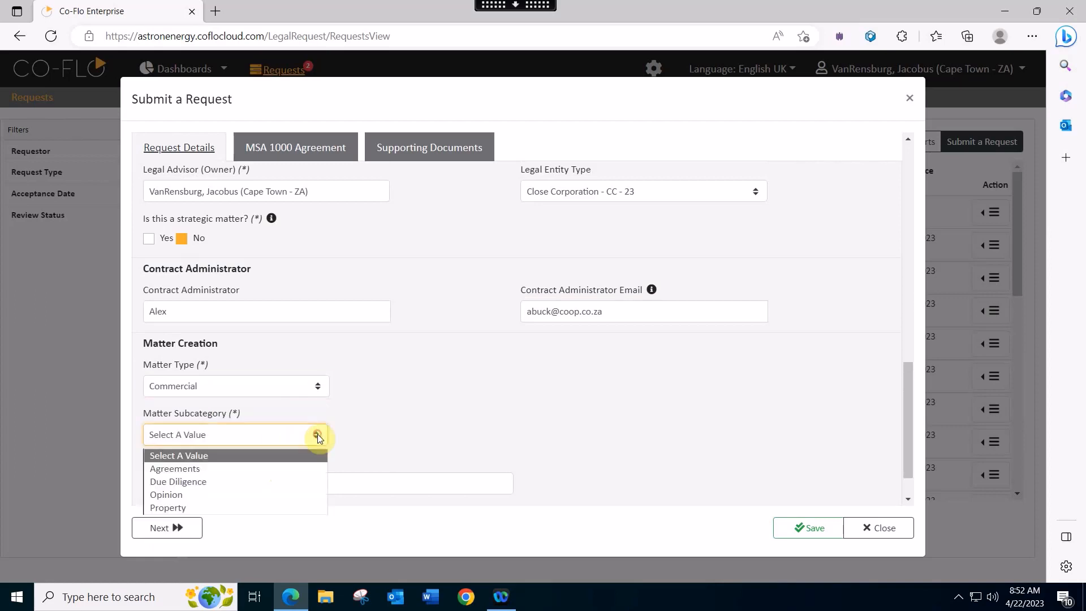
click(256, 468)
- Name the matter 'Astron vs Jacster' and go to the MSA 1000 Agreement section
scroll(372, 443, down, 1)
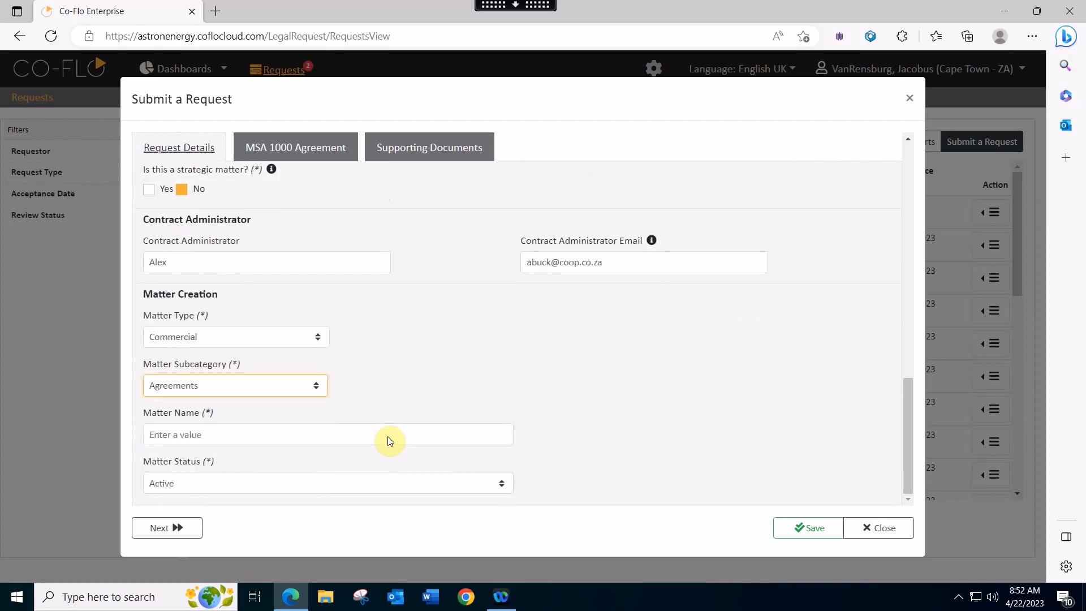
click(234, 436)
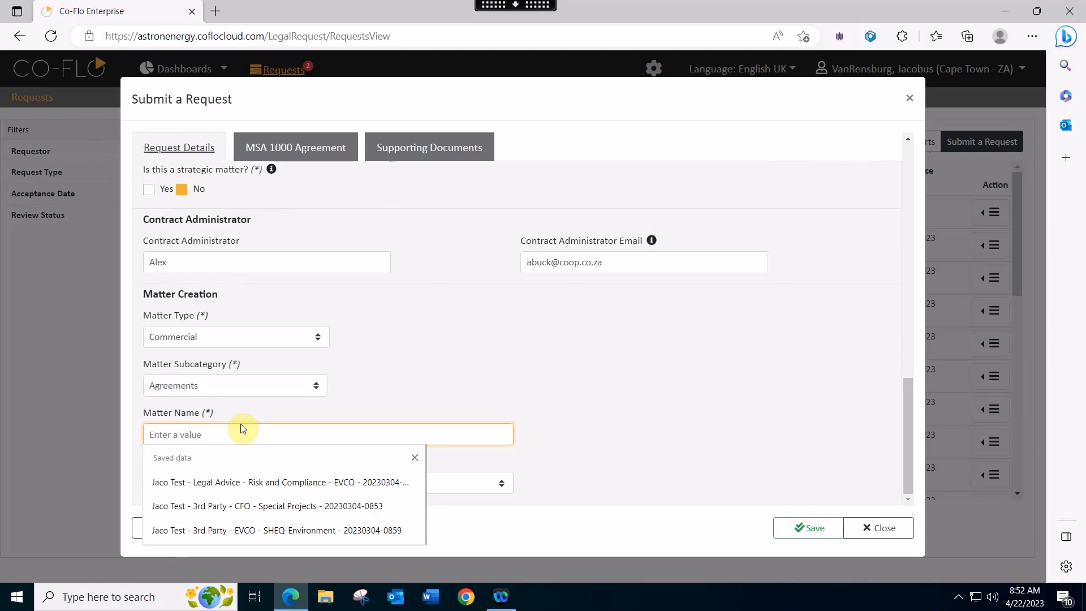
text(Astron)
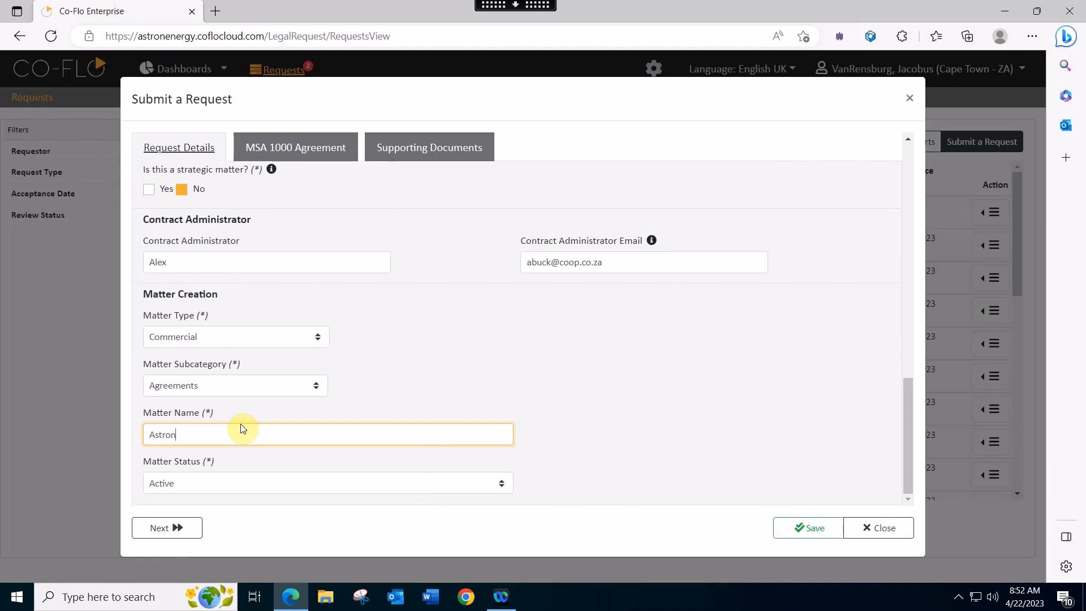
text( vs Jacster)
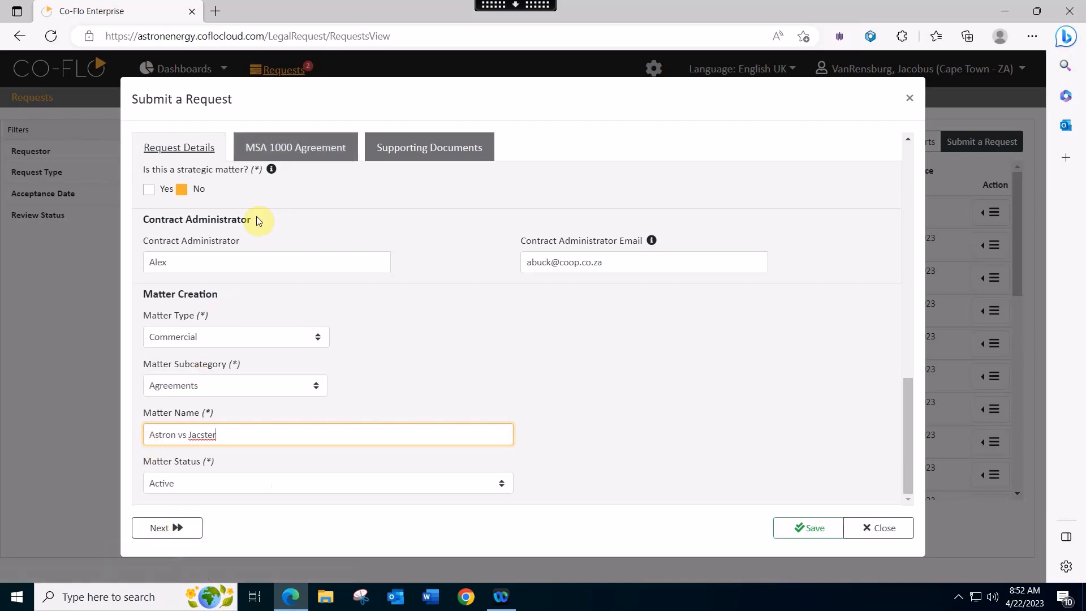
click(302, 158)
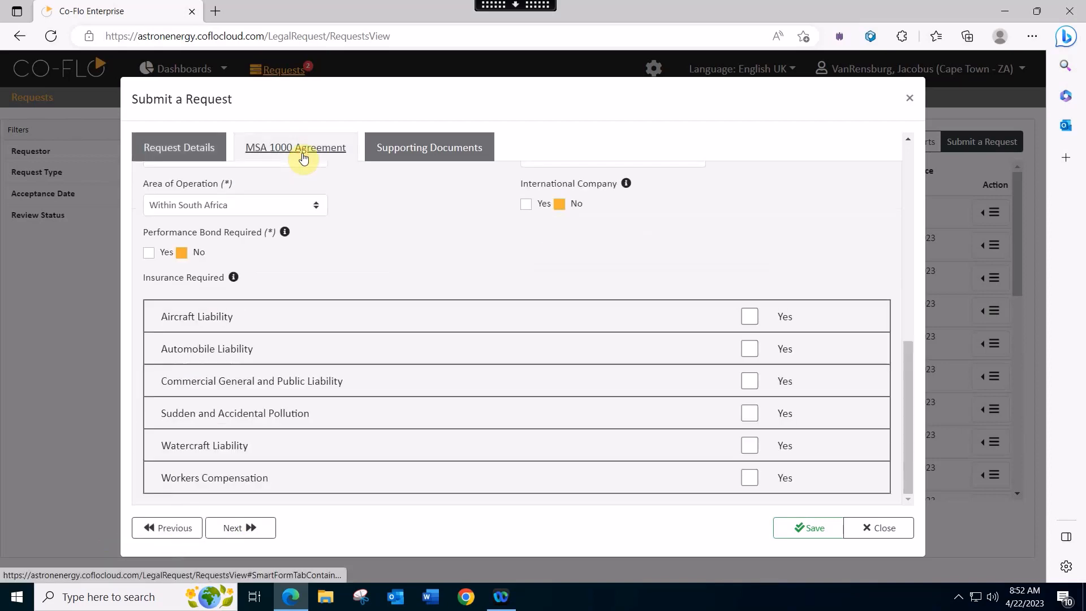
- Save to reveal required fields, then enter contract number 12345 and choose Close Corporation
scroll(593, 316, up, 10)
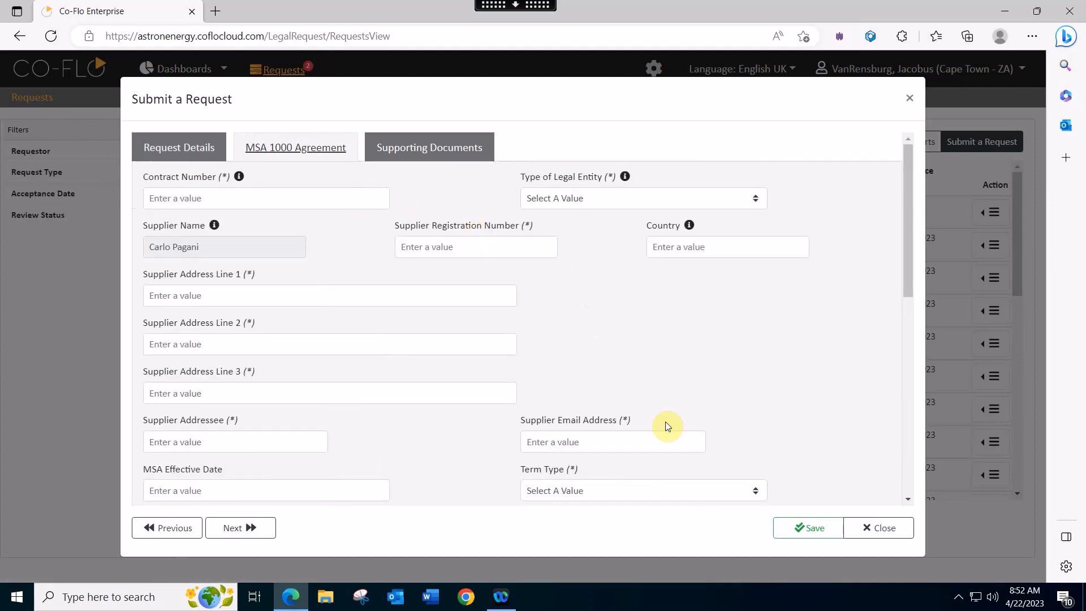
click(810, 534)
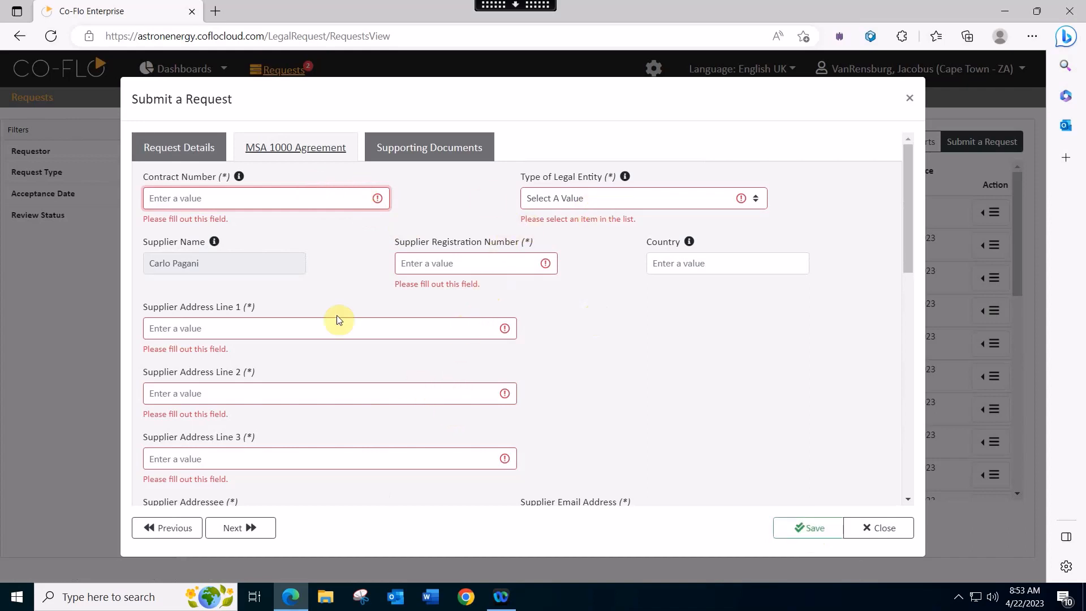
click(246, 201)
text(12345)
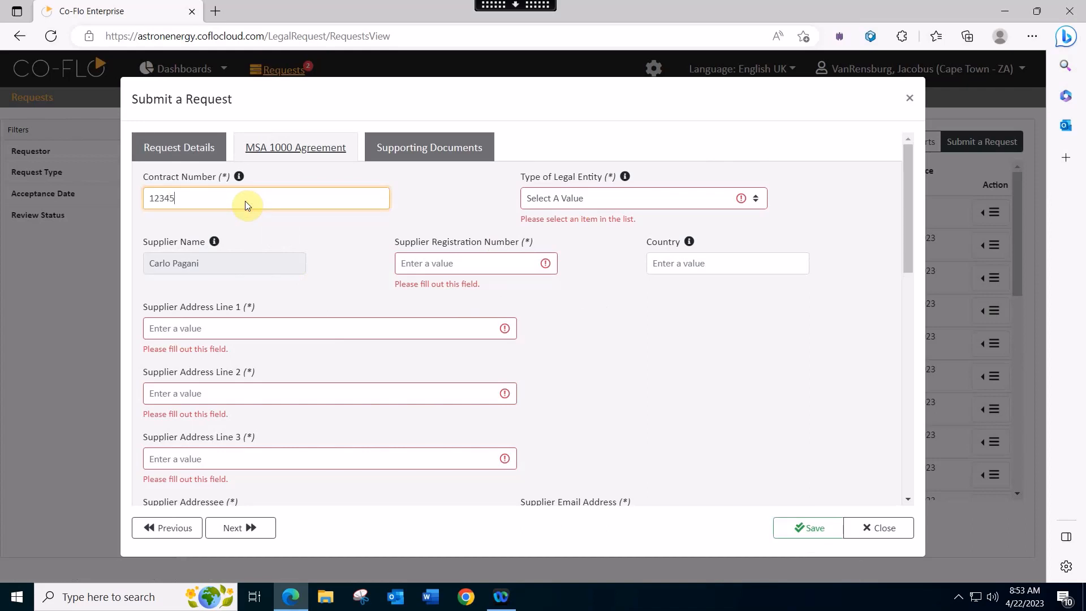
click(755, 202)
click(670, 232)
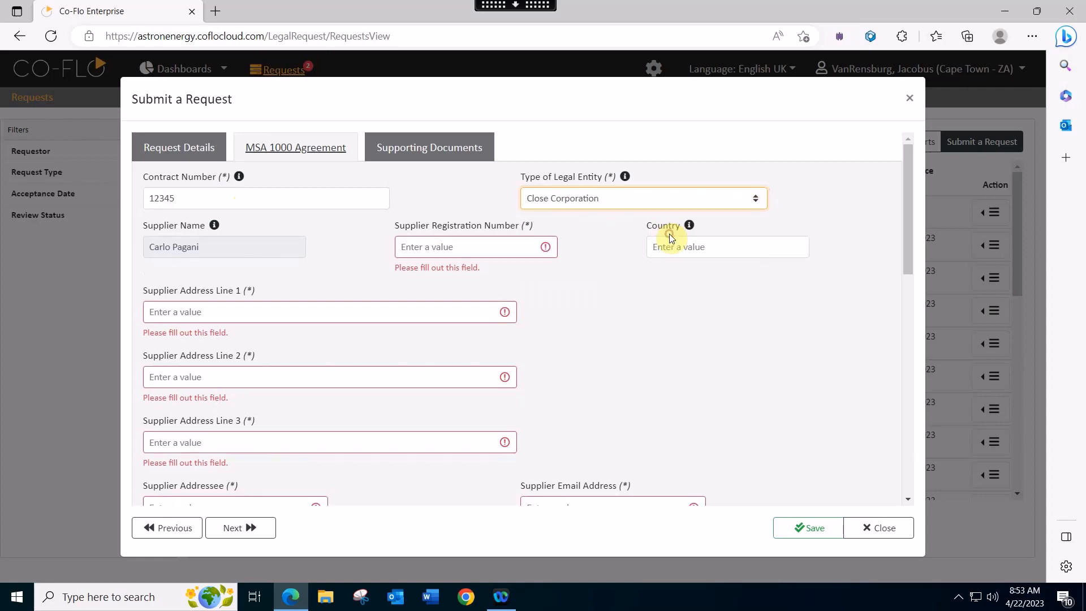
- Enter registration number 1994/002 and supplier address lines AD1, AD2 and AD3
click(454, 249)
text(1)
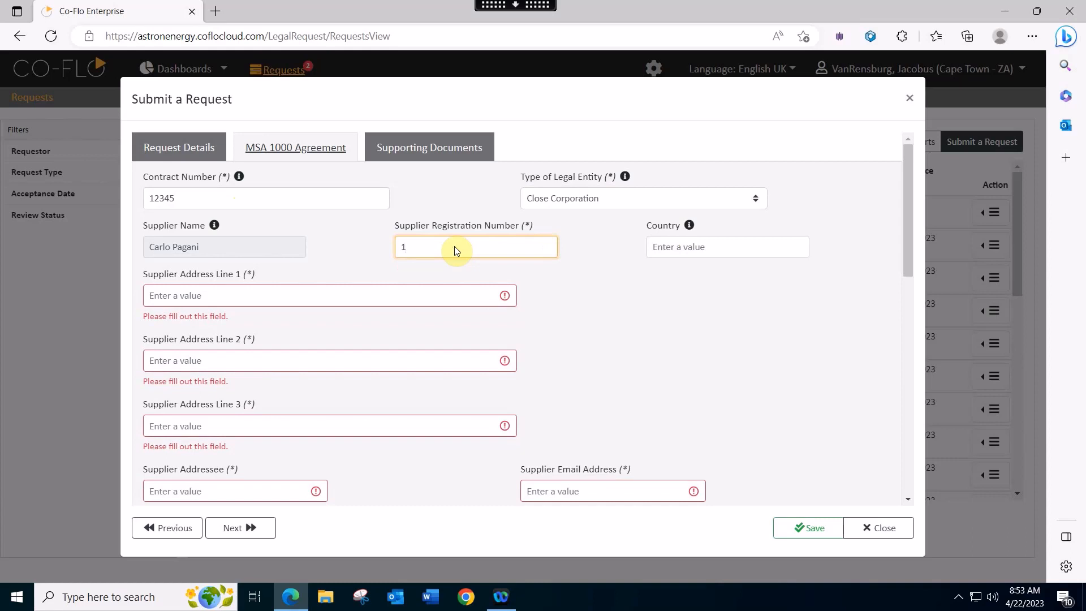
text(994/002)
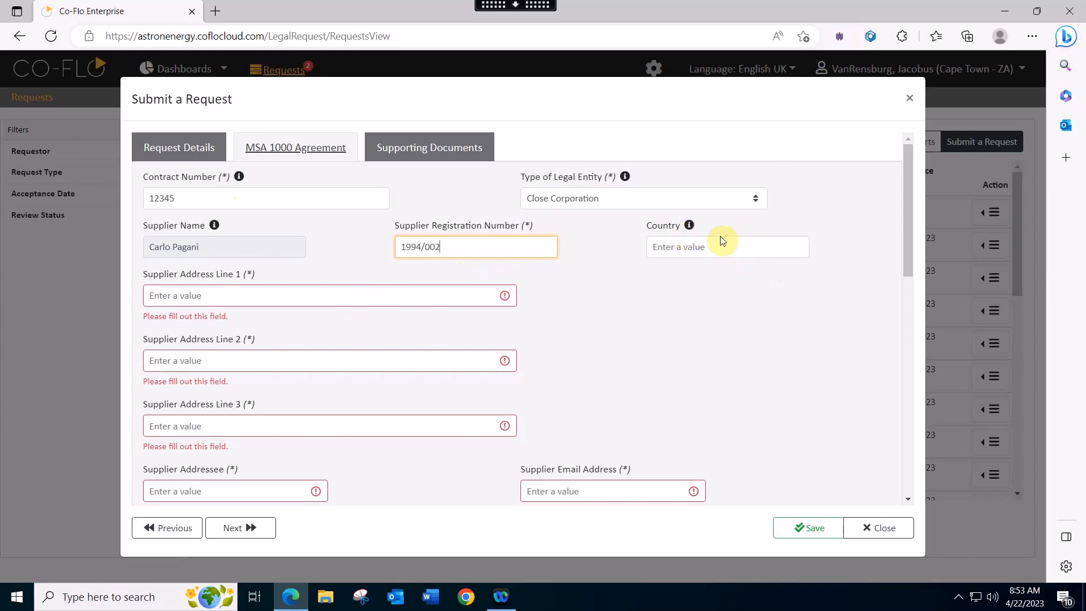
click(337, 292)
text(A)
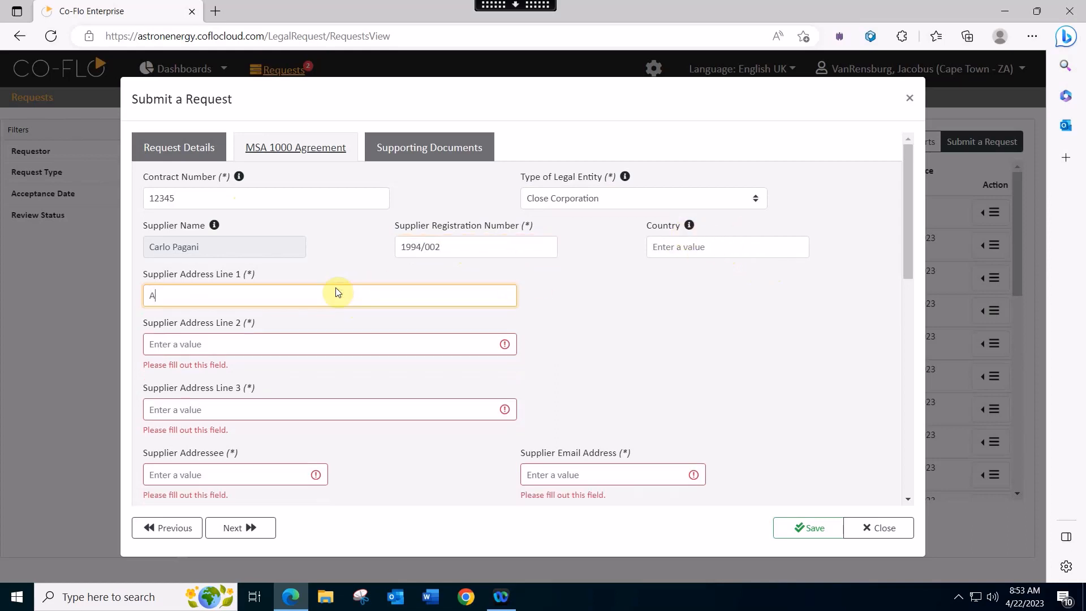
text(D1)
click(262, 349)
text(AD)
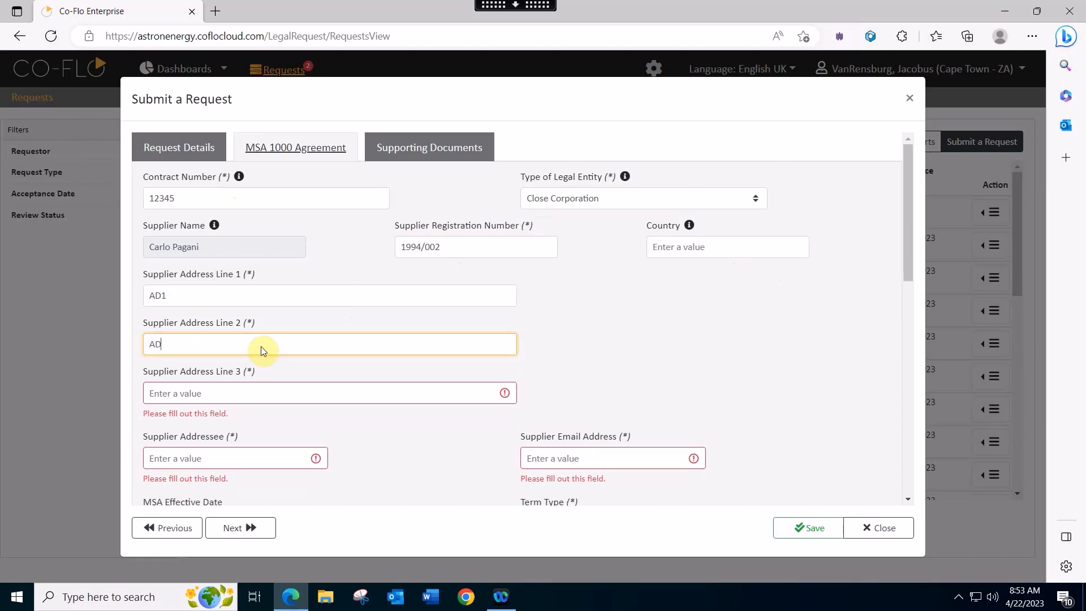
text(2)
click(209, 394)
text(AD)
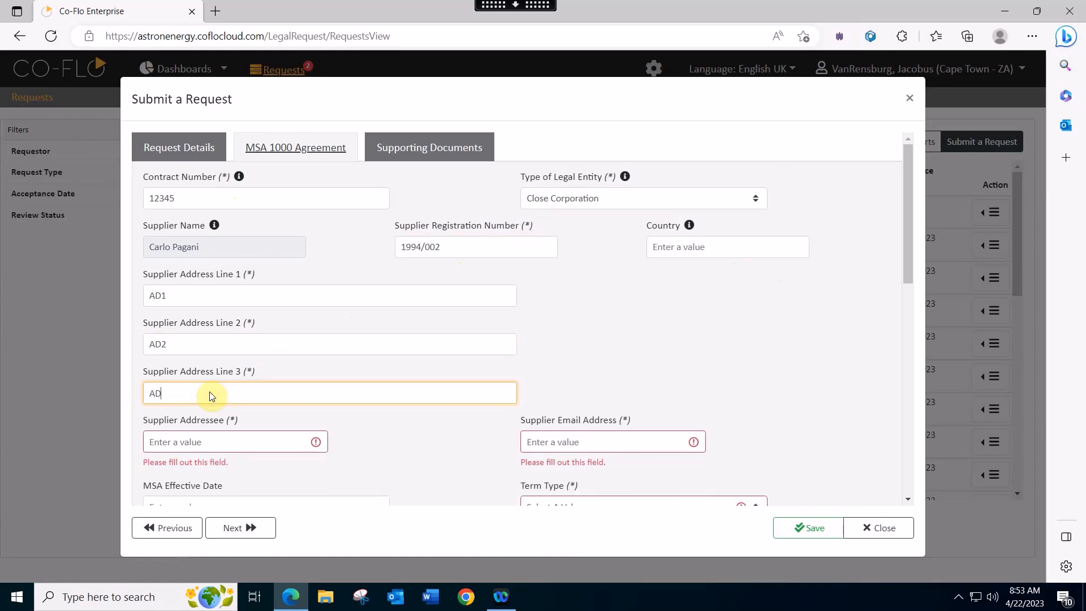
text(3)
- Fill in the supplier addressee's name and the supplier's e-mail address
click(226, 443)
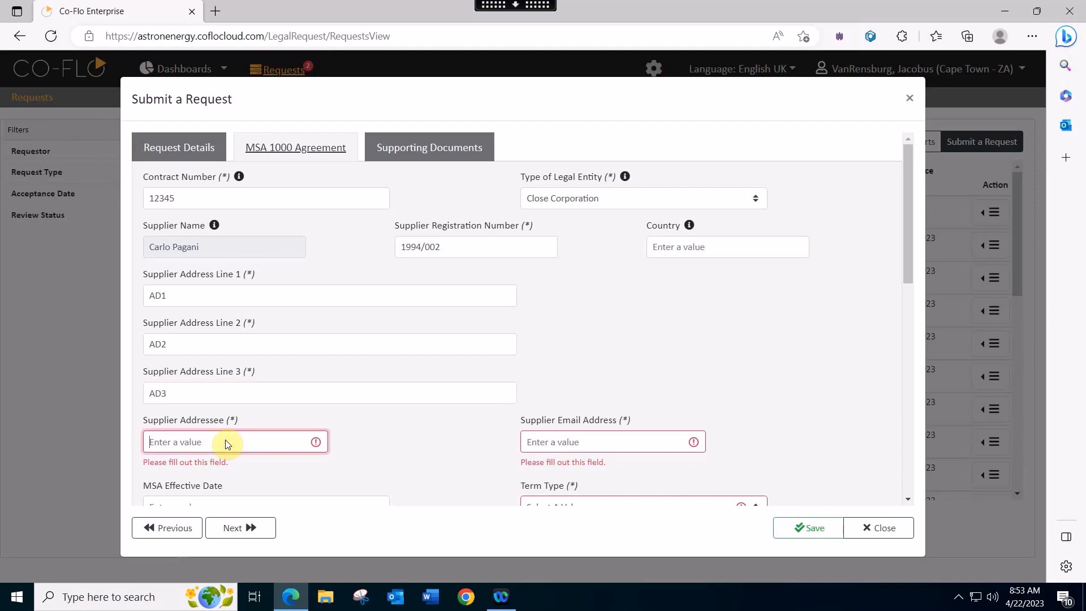
text(Jaco)
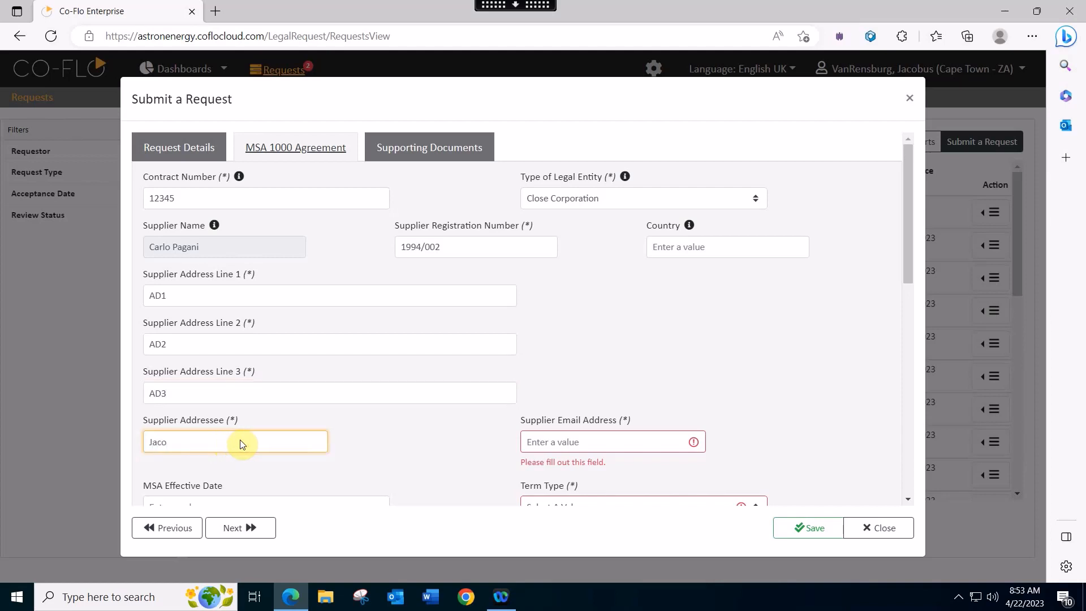
click(529, 443)
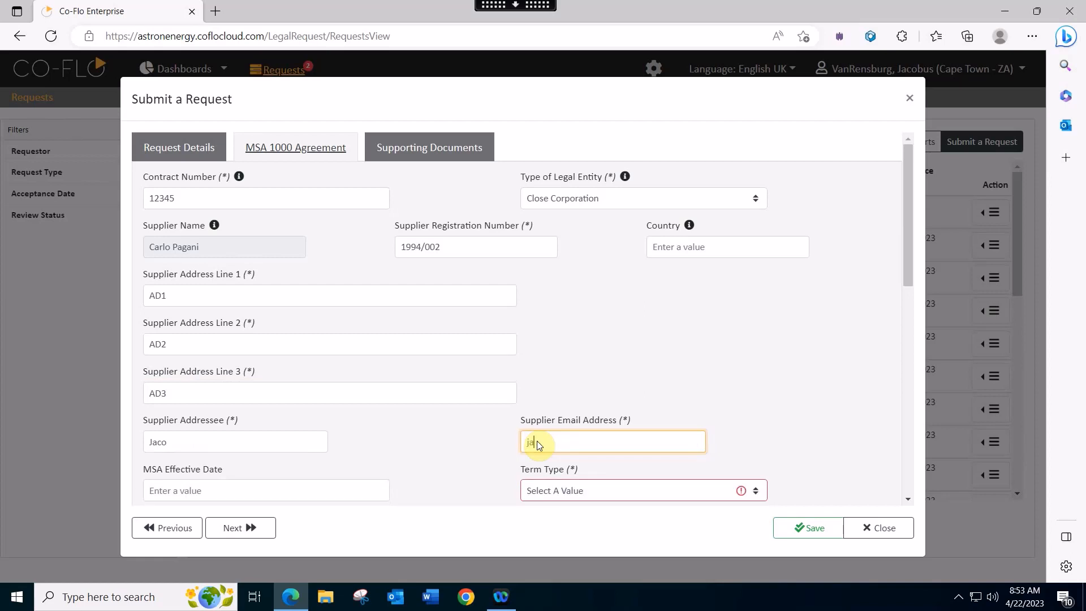
scroll(563, 430, down, 1)
scroll(568, 436, down, 2)
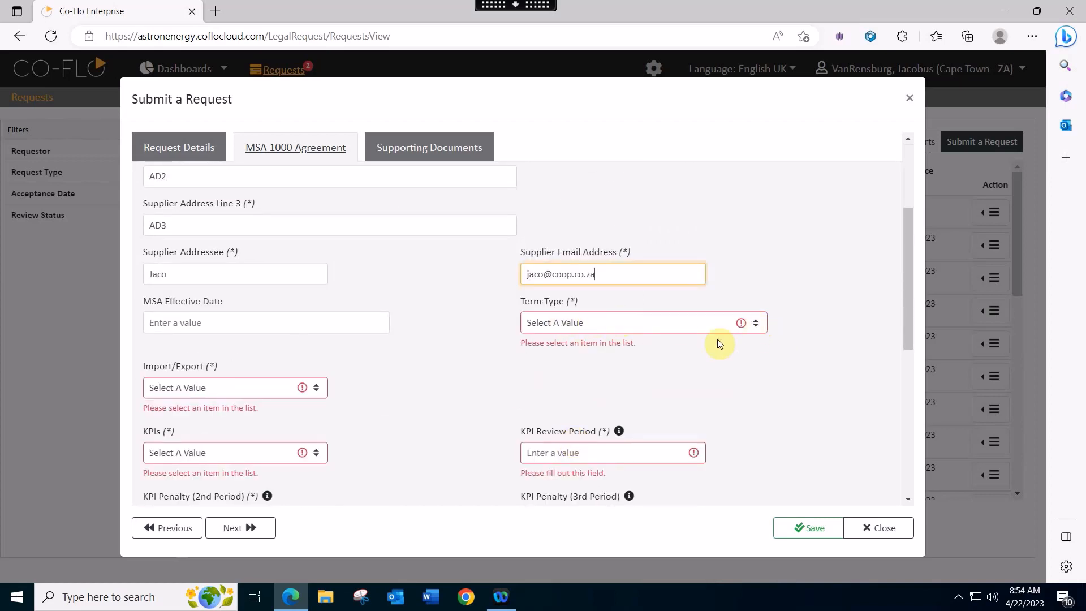
click(755, 331)
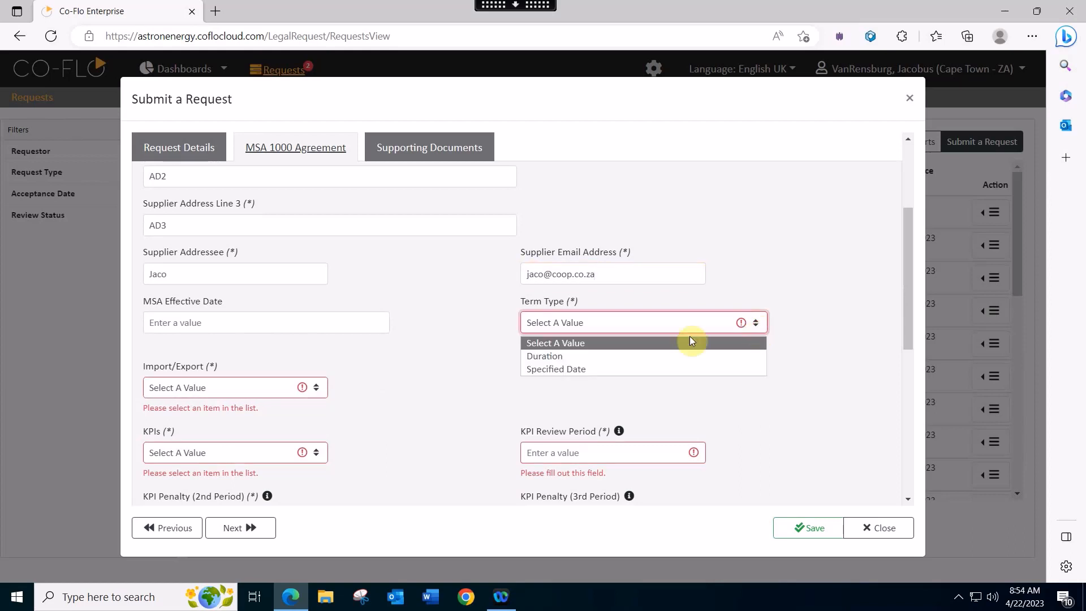
- Set the term type to Specified Date with a term date of 30 Apr 2023
click(627, 356)
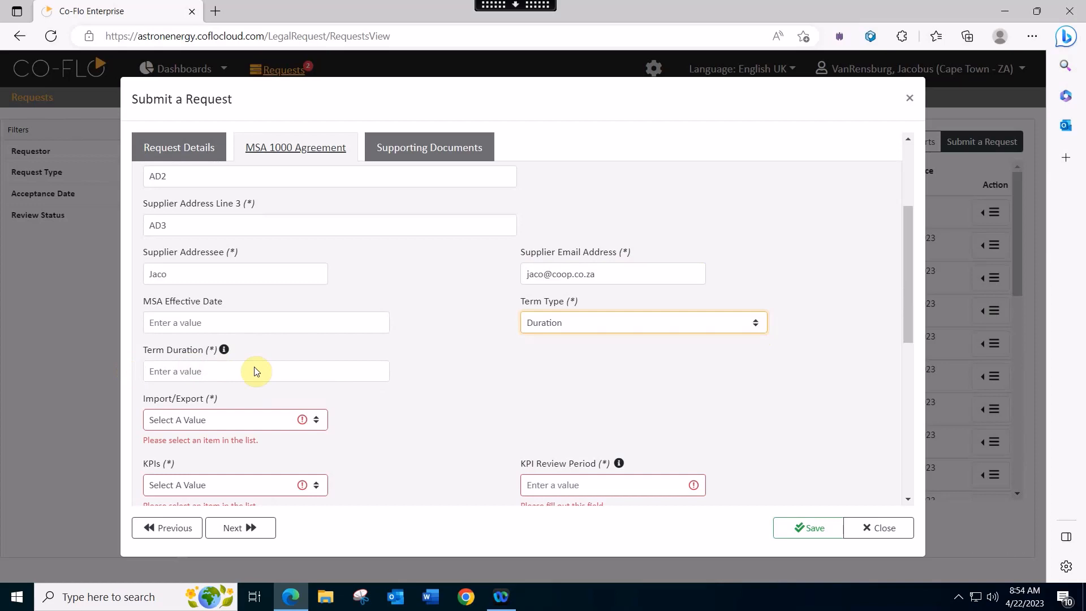
click(756, 322)
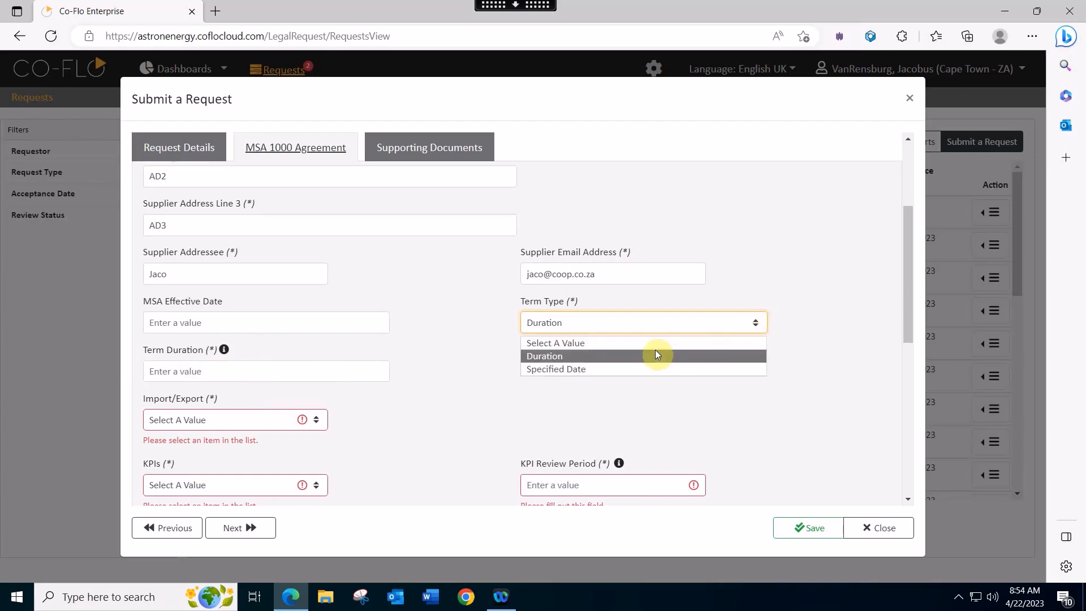
click(632, 368)
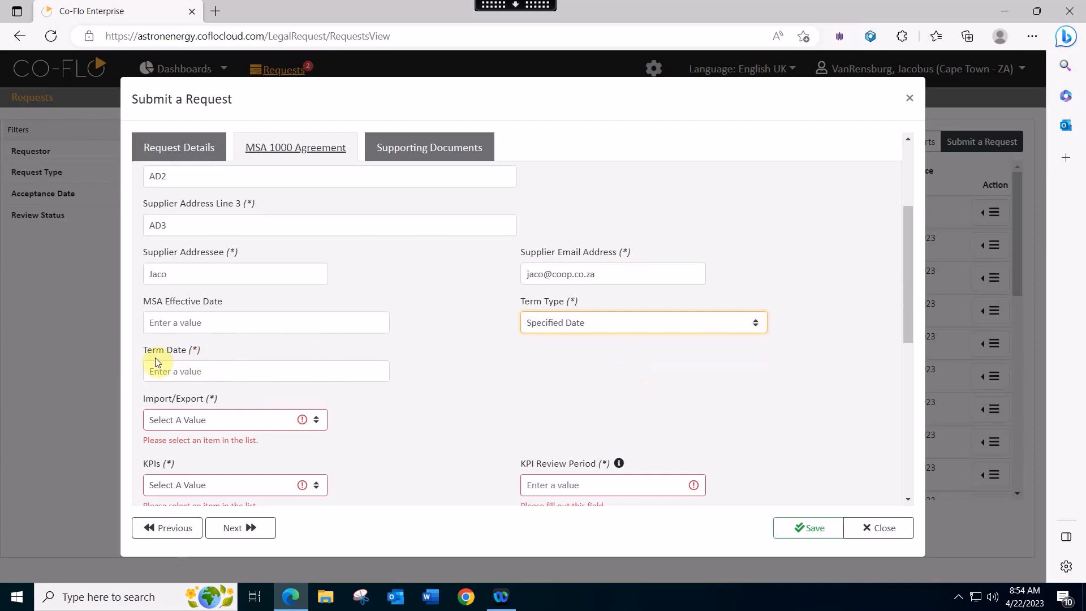
click(228, 370)
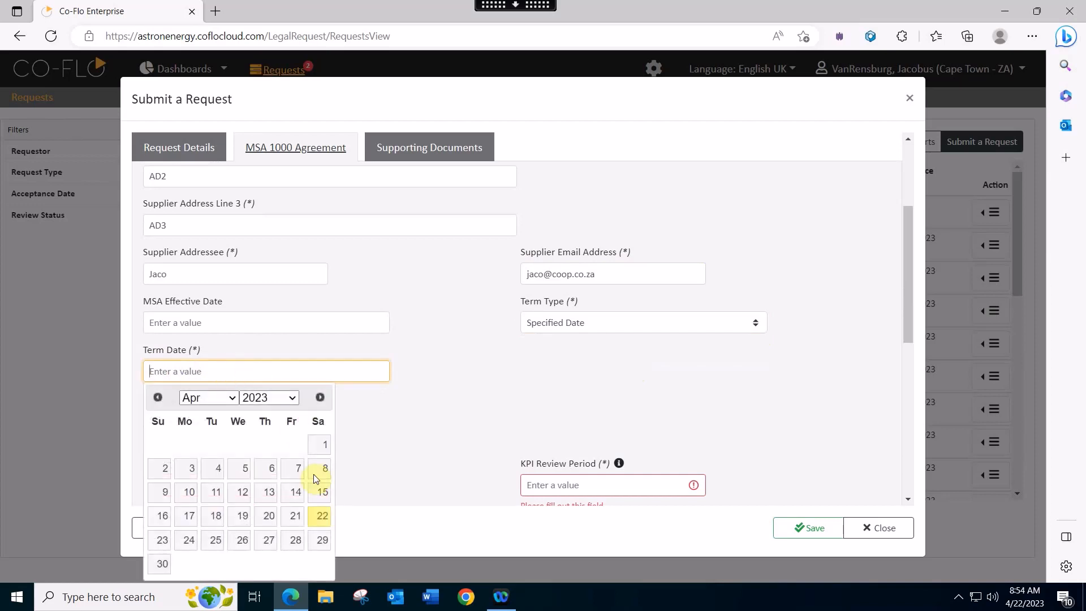
click(162, 562)
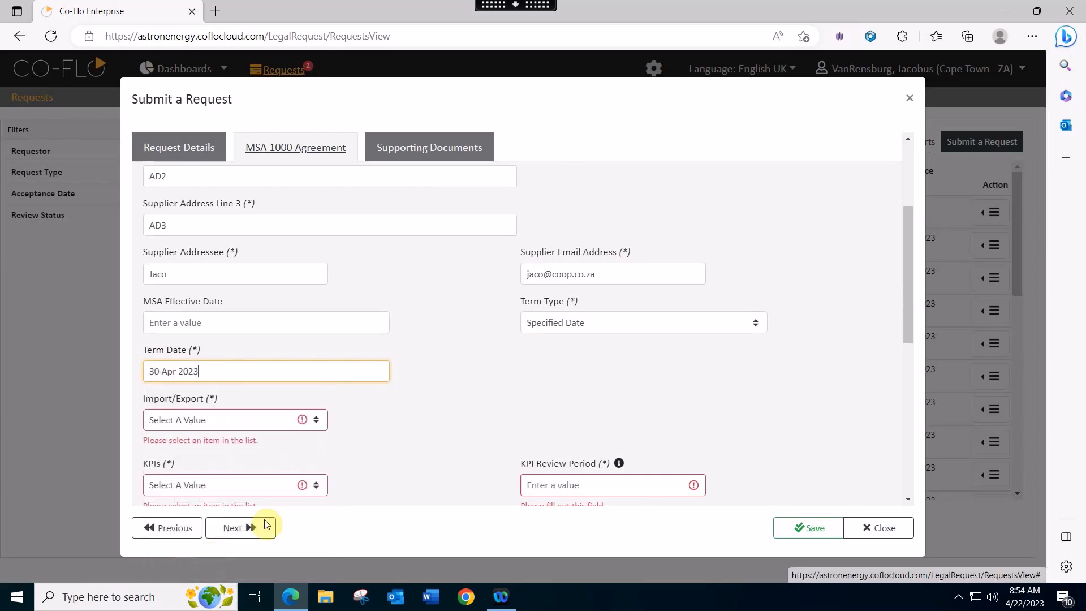
- Set Import/Export to N/A, KPIs to Yes, and enter KPI values 1, 2 and 3
click(318, 421)
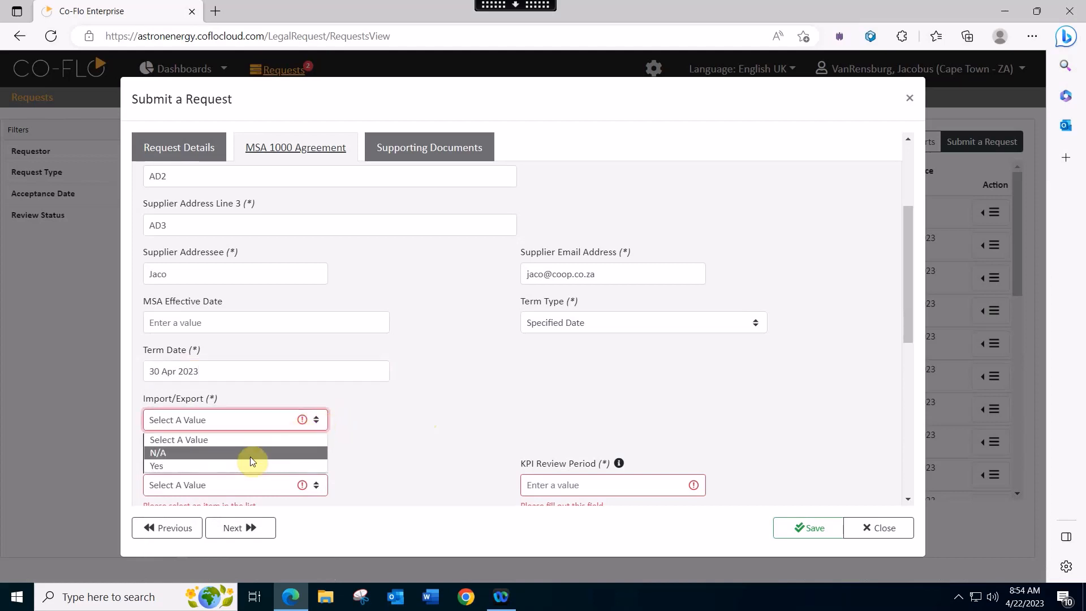
click(251, 453)
scroll(381, 430, down, 1)
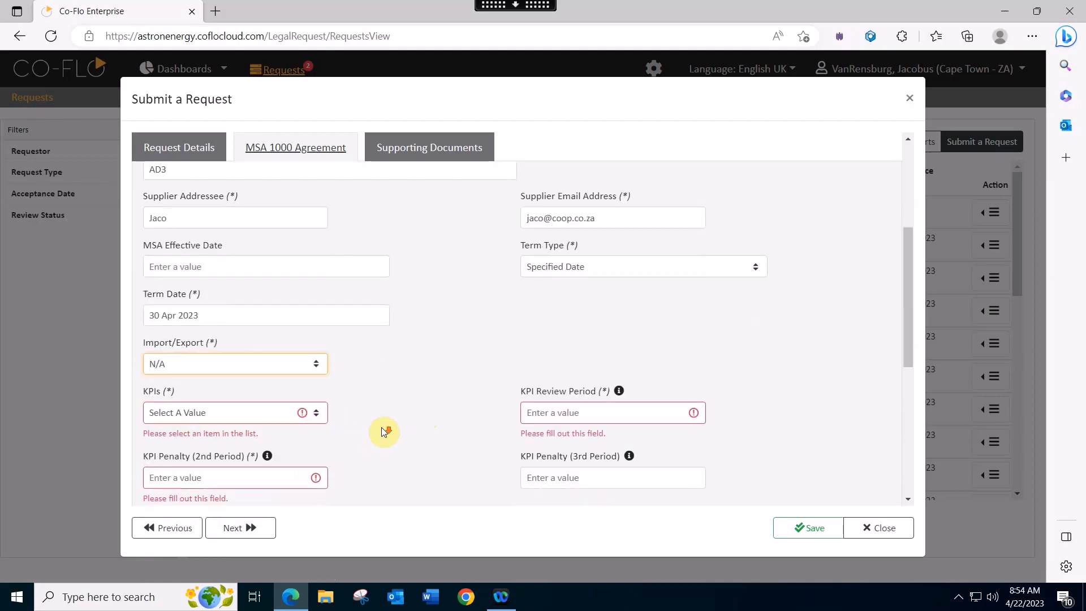
click(317, 415)
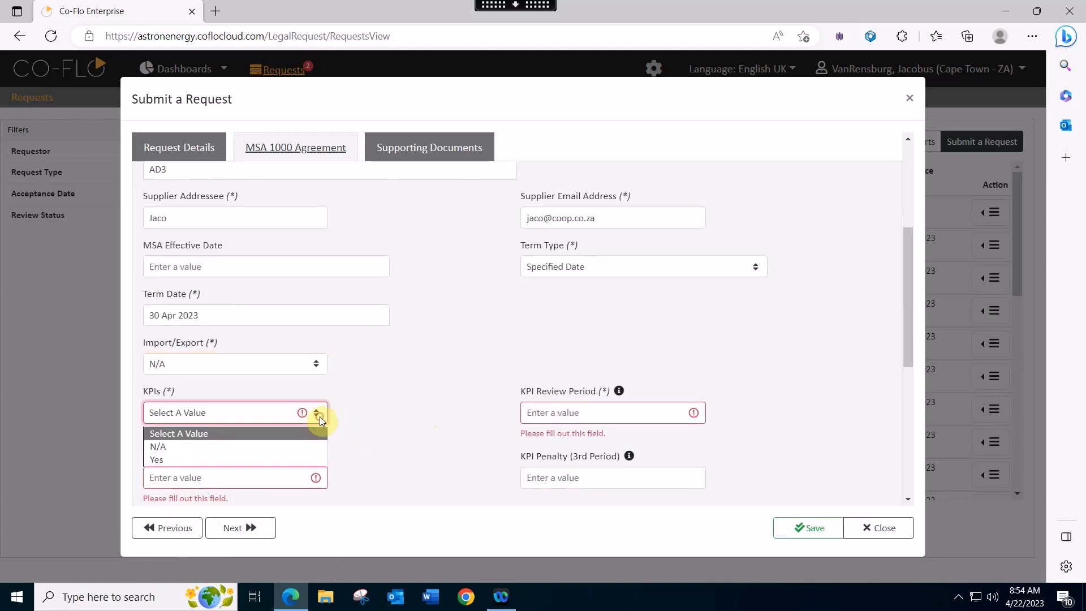
click(254, 459)
click(540, 411)
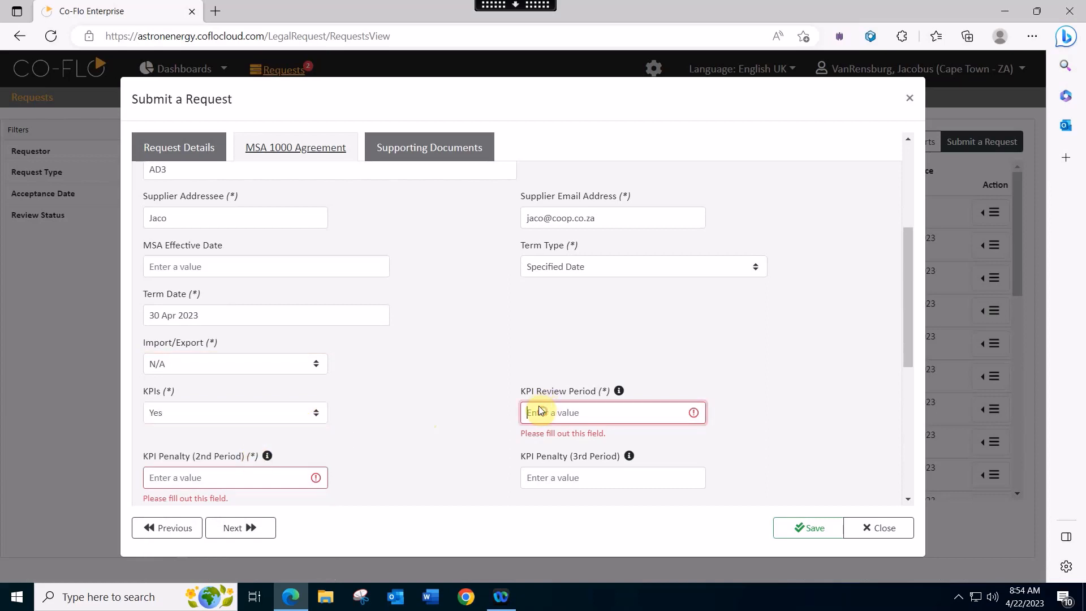
text(1)
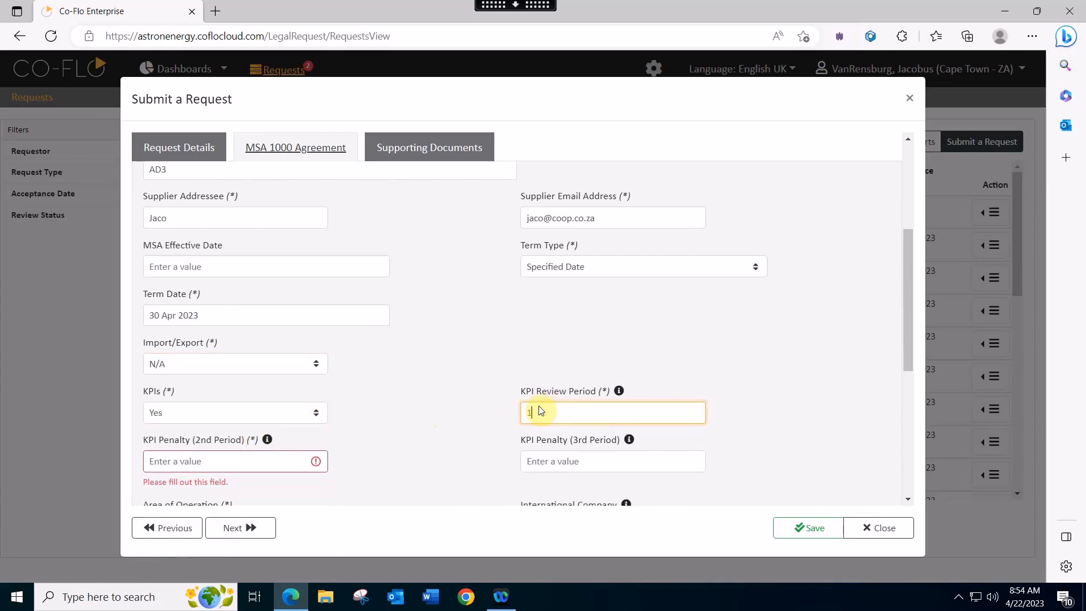
click(266, 464)
text(2)
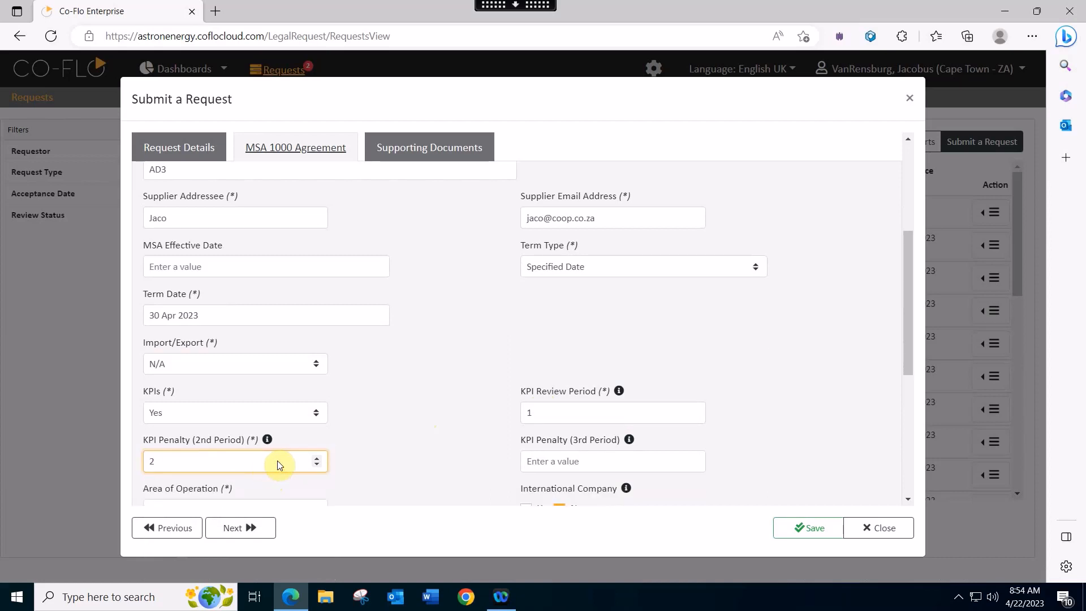
click(536, 461)
text(3)
scroll(667, 354, down, 3)
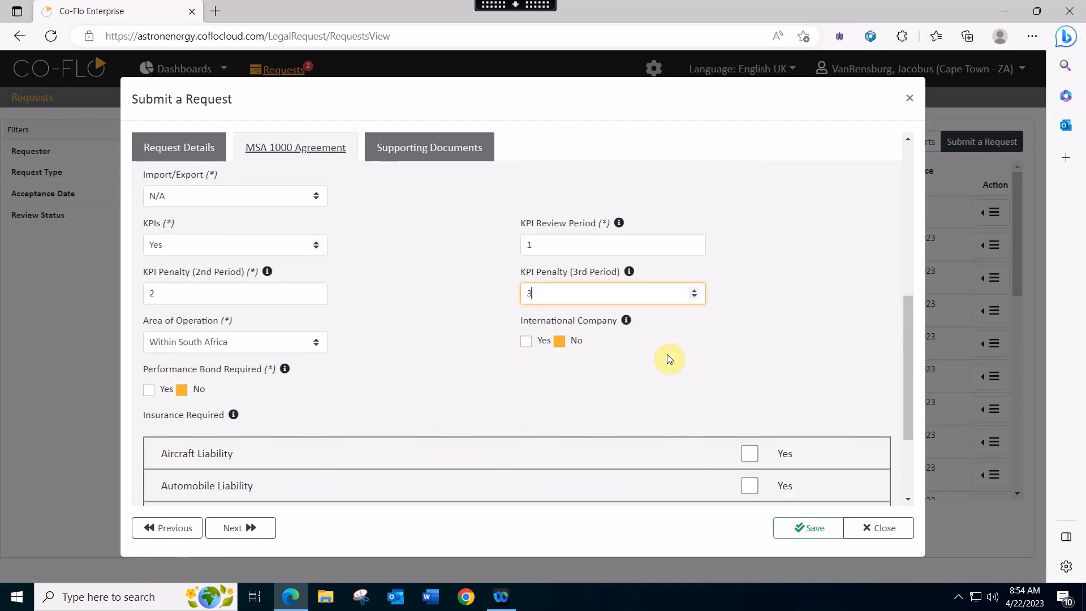
- Keep operation area Within South Africa; require Aircraft, Commercial General/Public and Sudden Pollution liability insurance
click(315, 346)
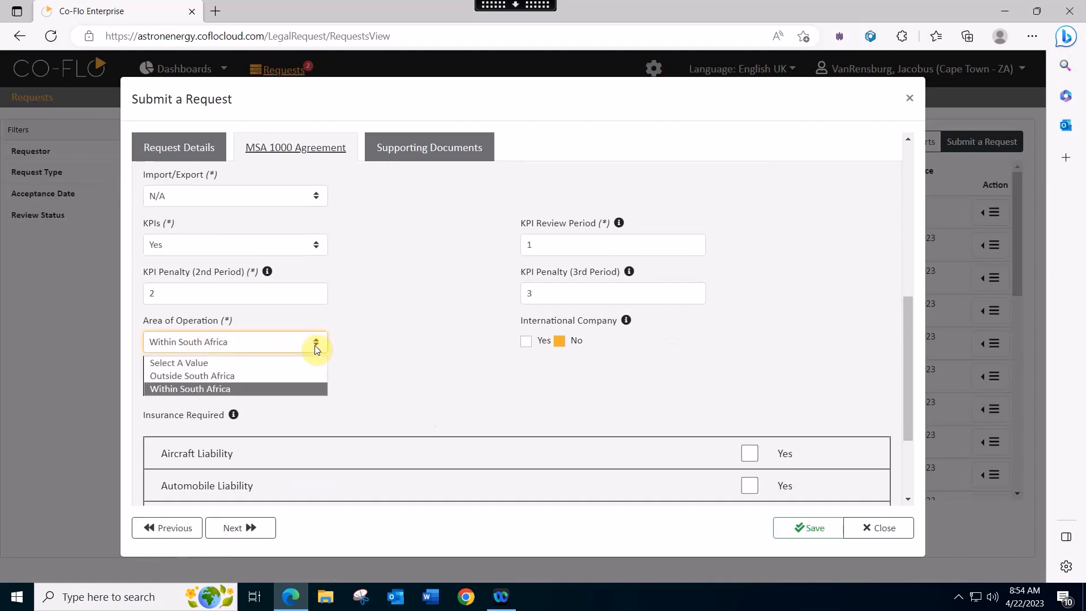
click(315, 346)
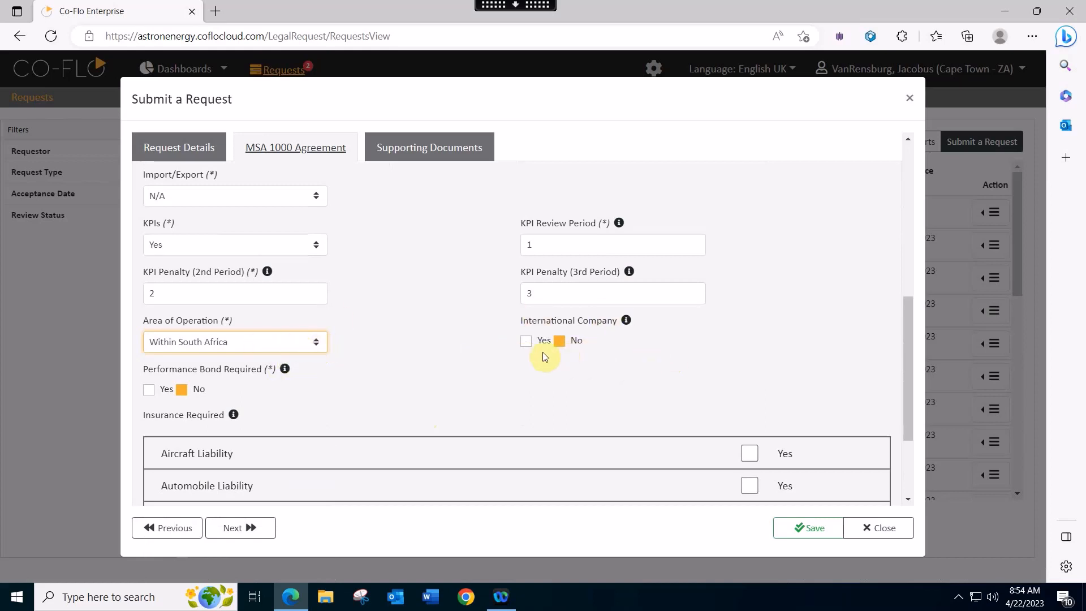
scroll(541, 355, down, 3)
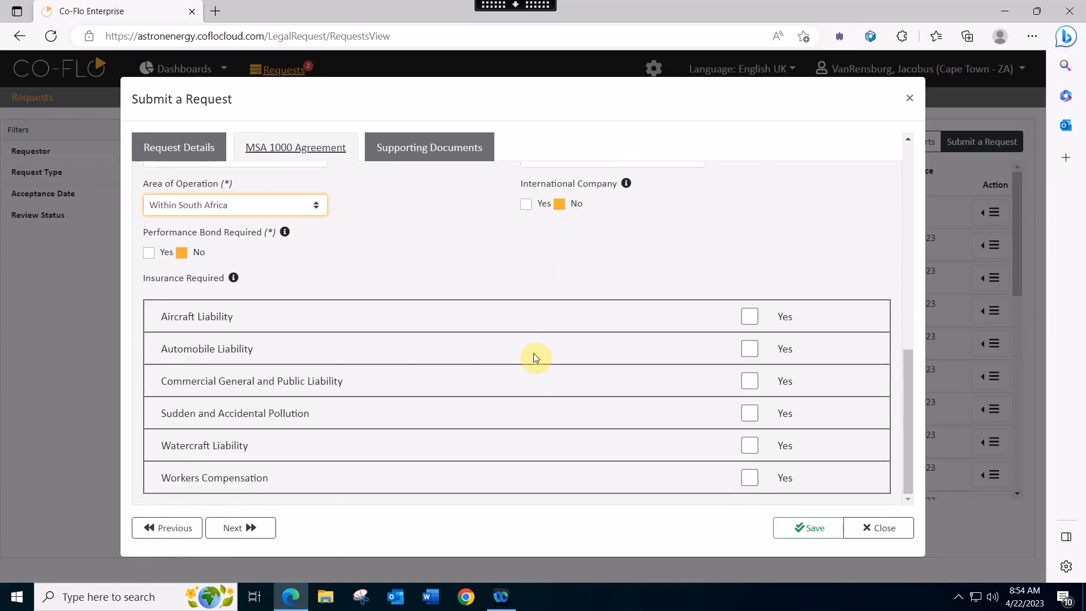
click(749, 317)
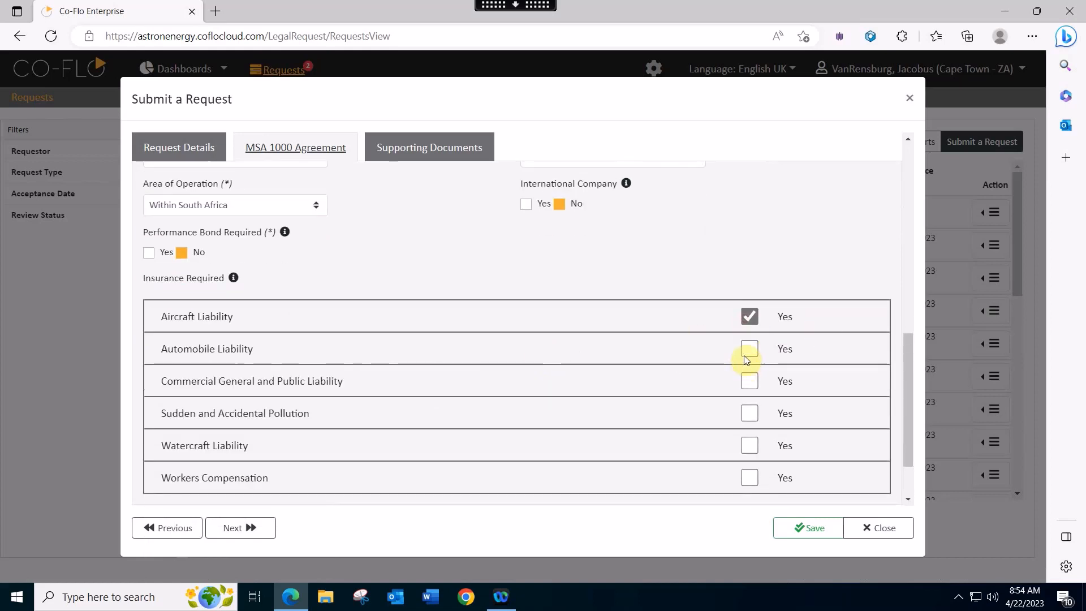
click(748, 381)
click(749, 418)
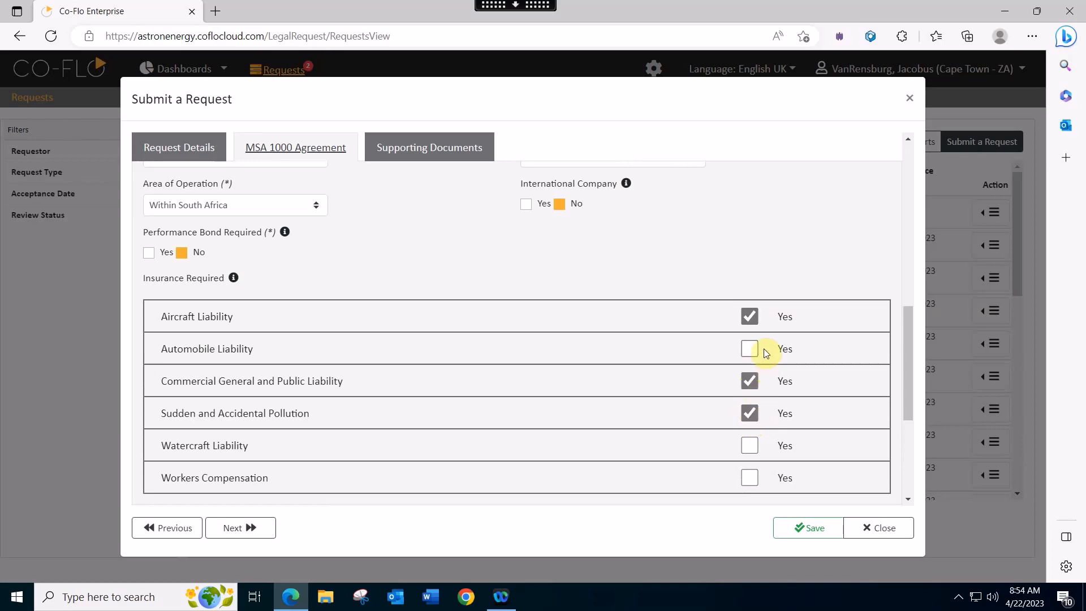
scroll(766, 352, down, 4)
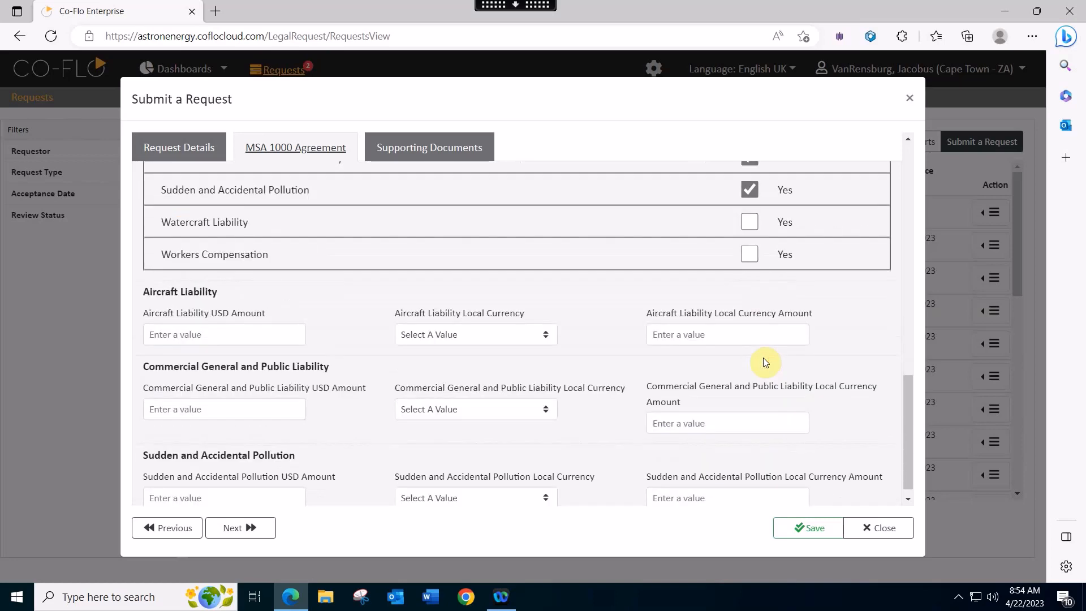
scroll(762, 358, down, 1)
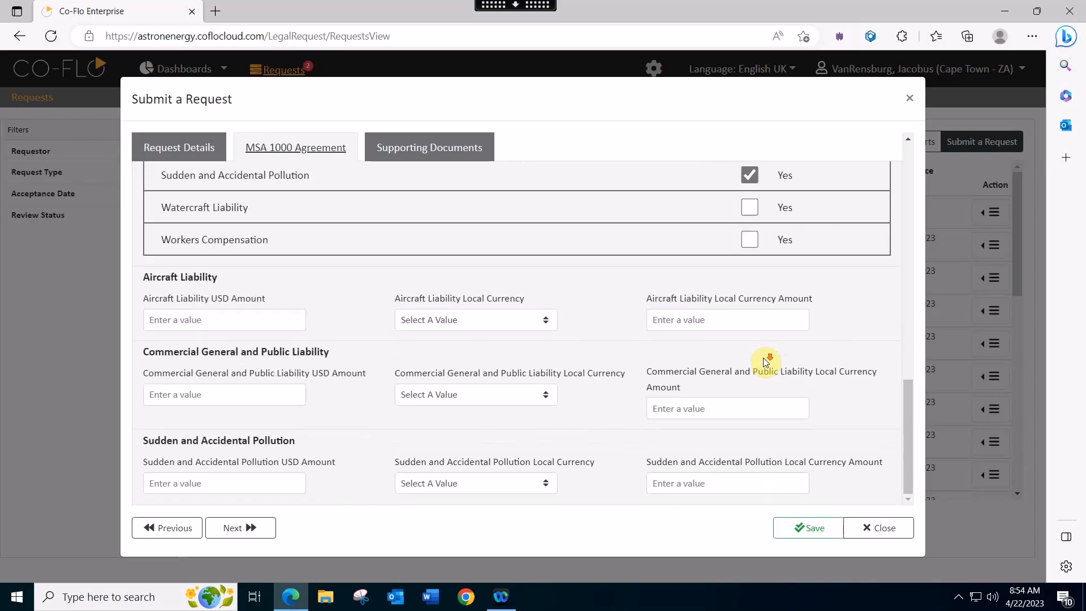
- Review the Supporting Documents section, then save to submit the MSA 1000 request as #1193
click(449, 152)
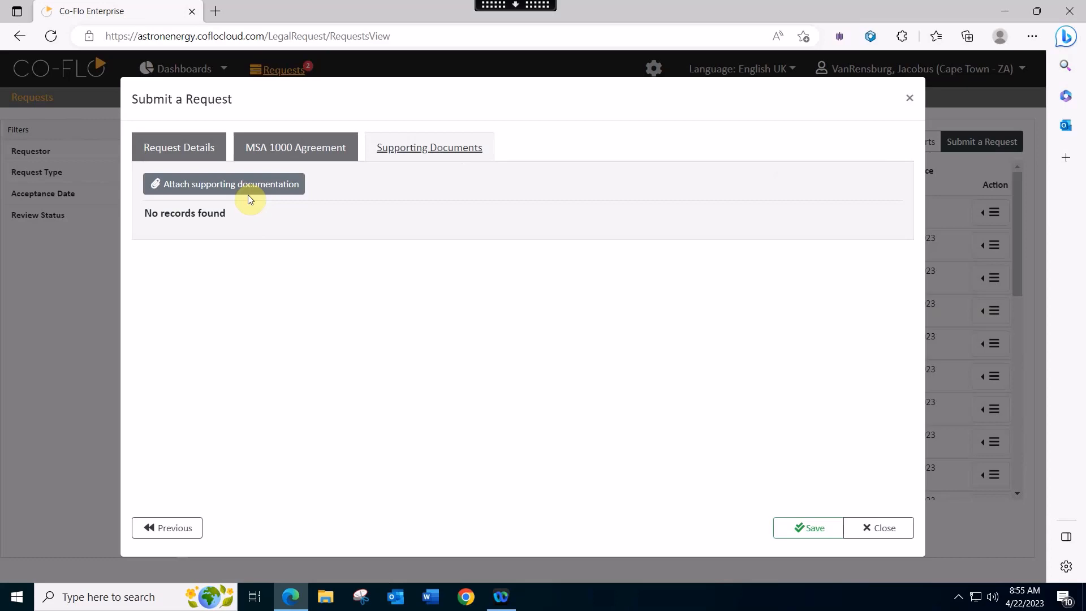
click(808, 537)
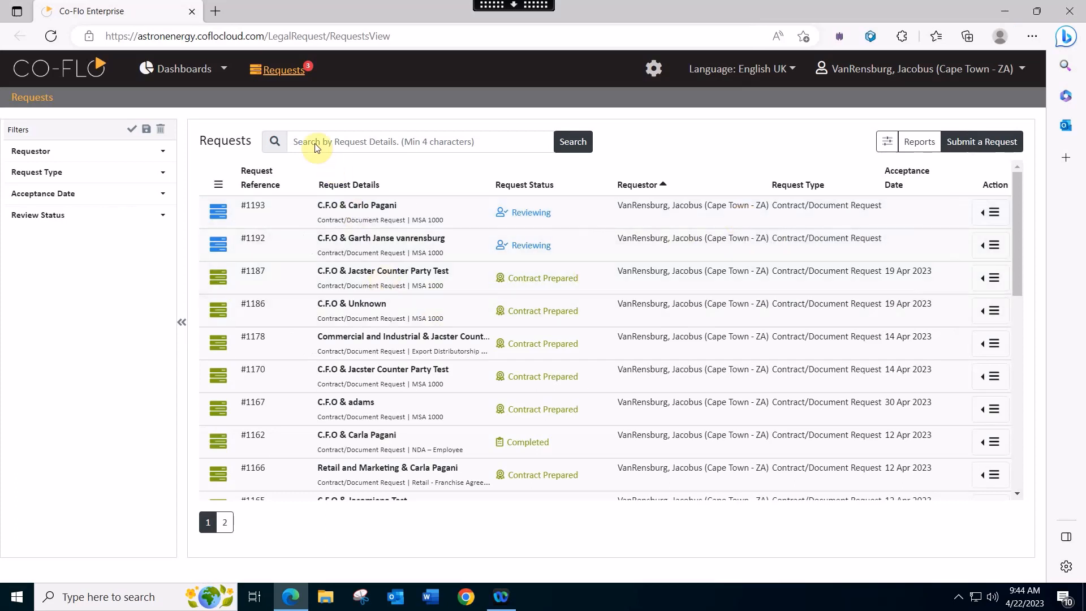
click(407, 143)
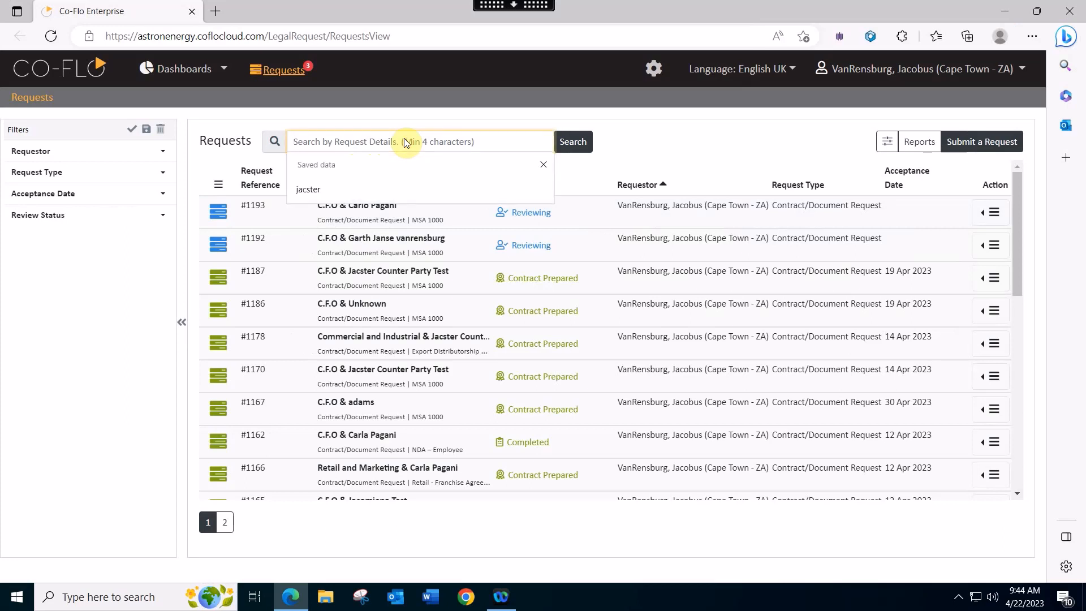
text(c)
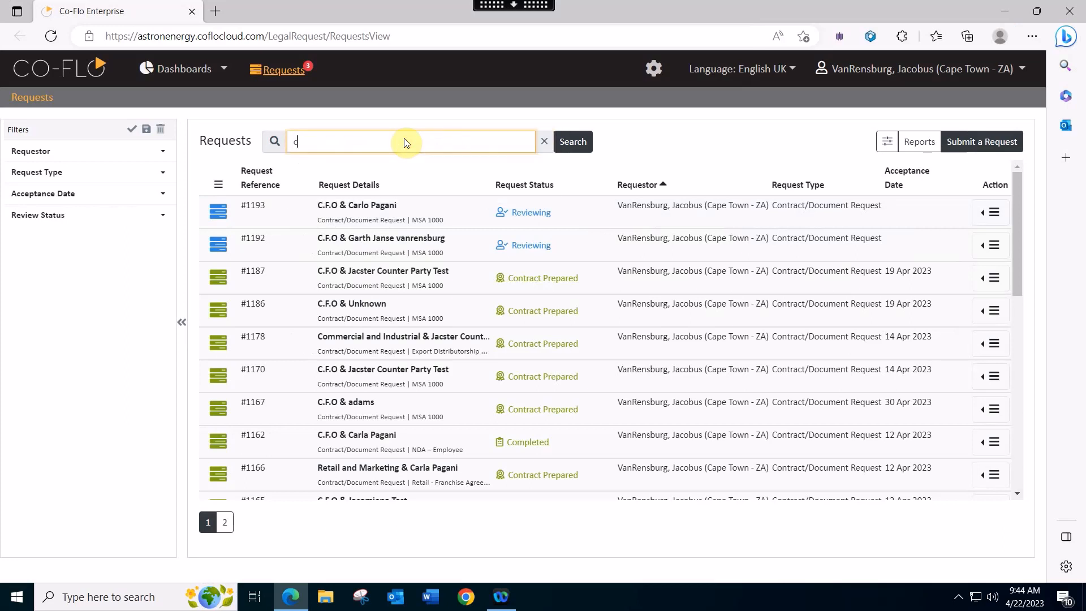
text(arlo)
click(572, 148)
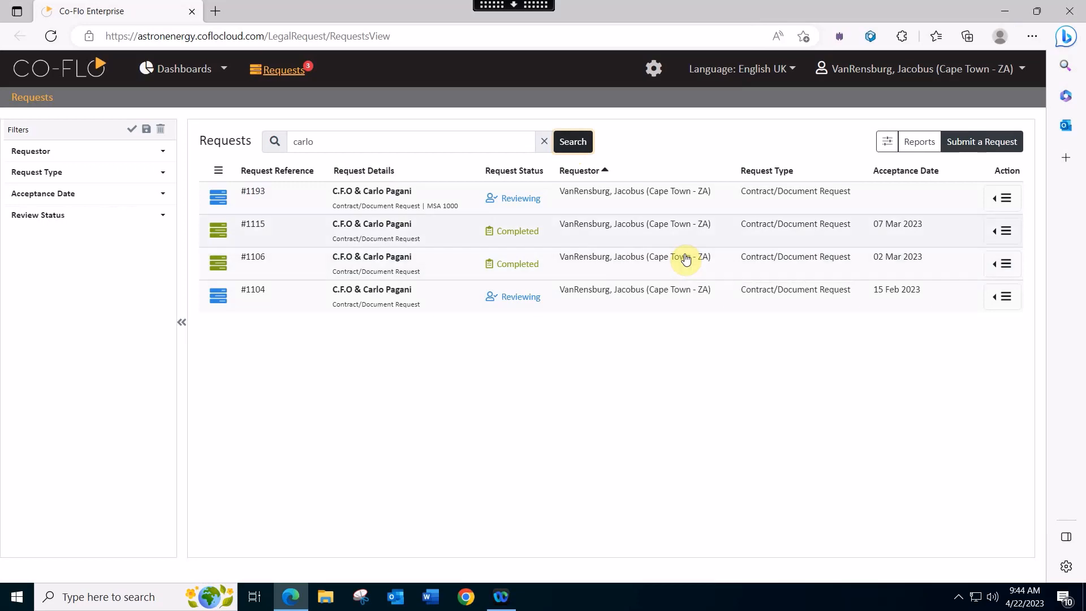
click(595, 176)
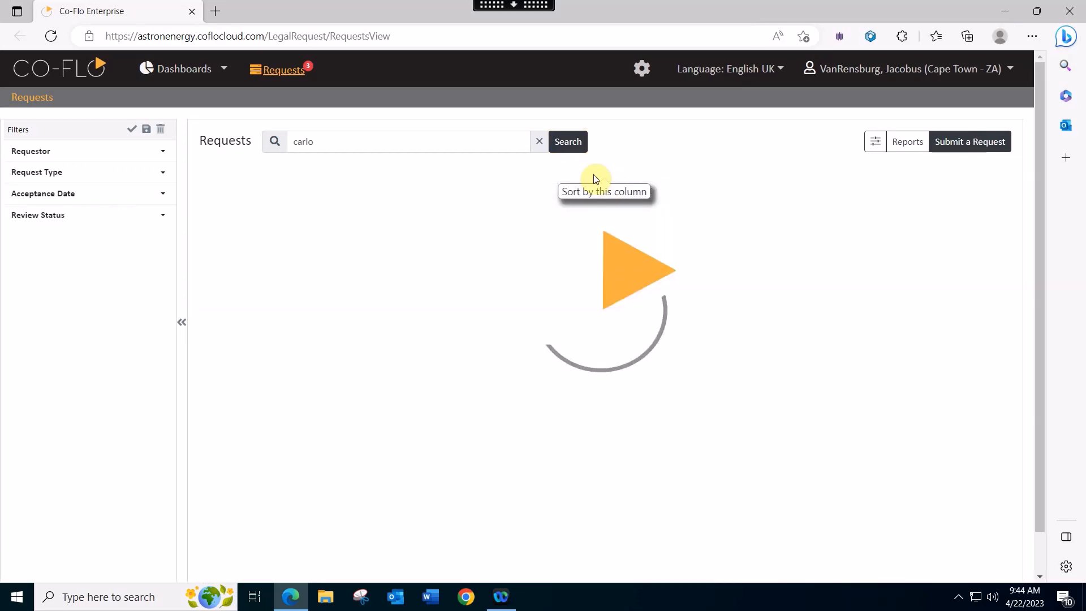
click(595, 176)
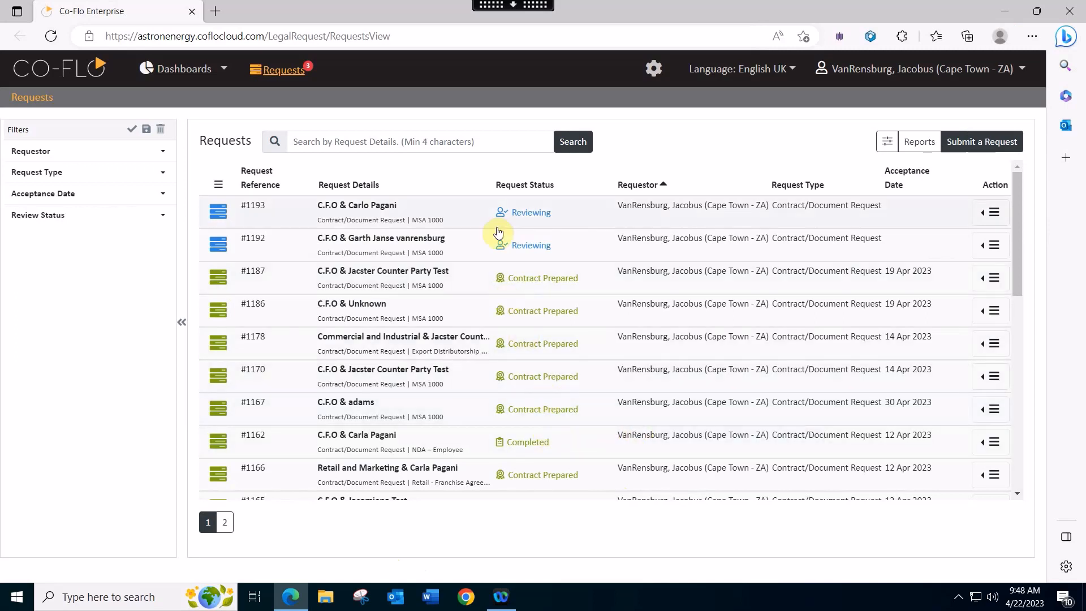
- In the list configuration, add Legal Advisor (Owner) and Request Date as columns
click(888, 144)
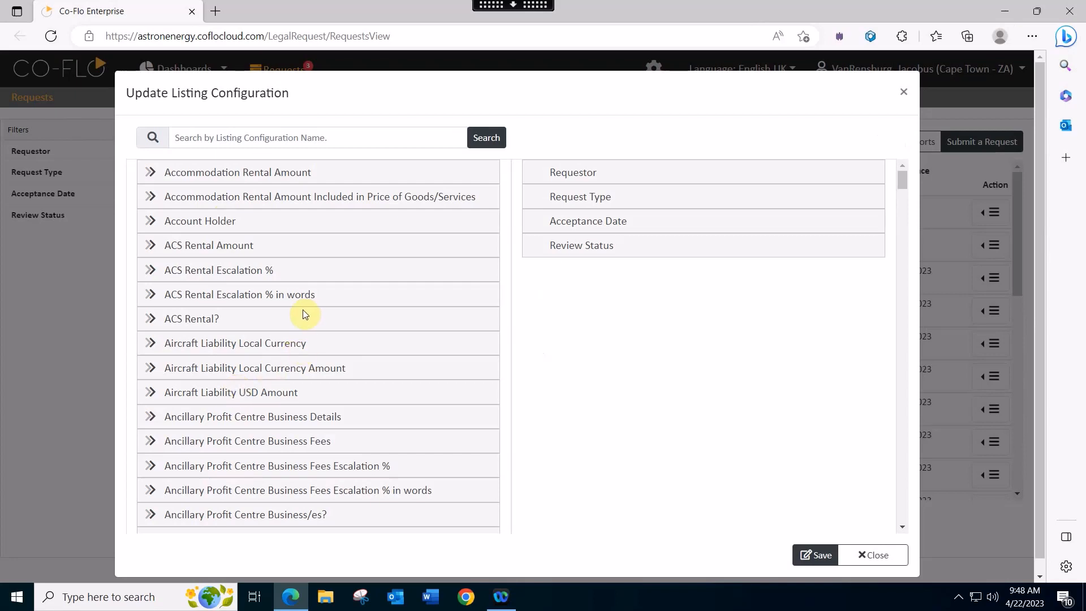
click(211, 138)
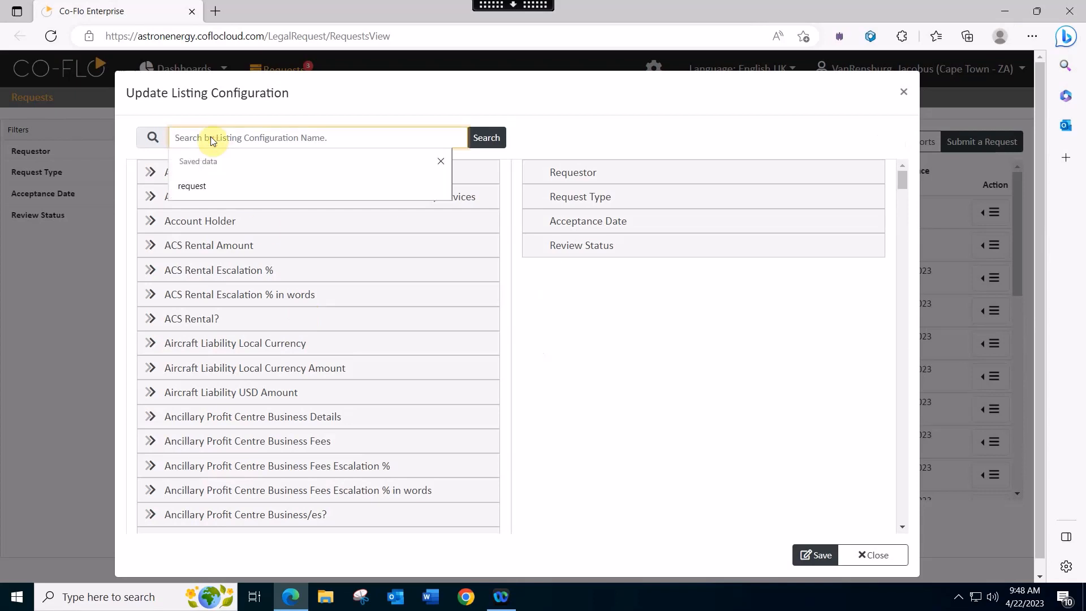
text(legal)
click(493, 142)
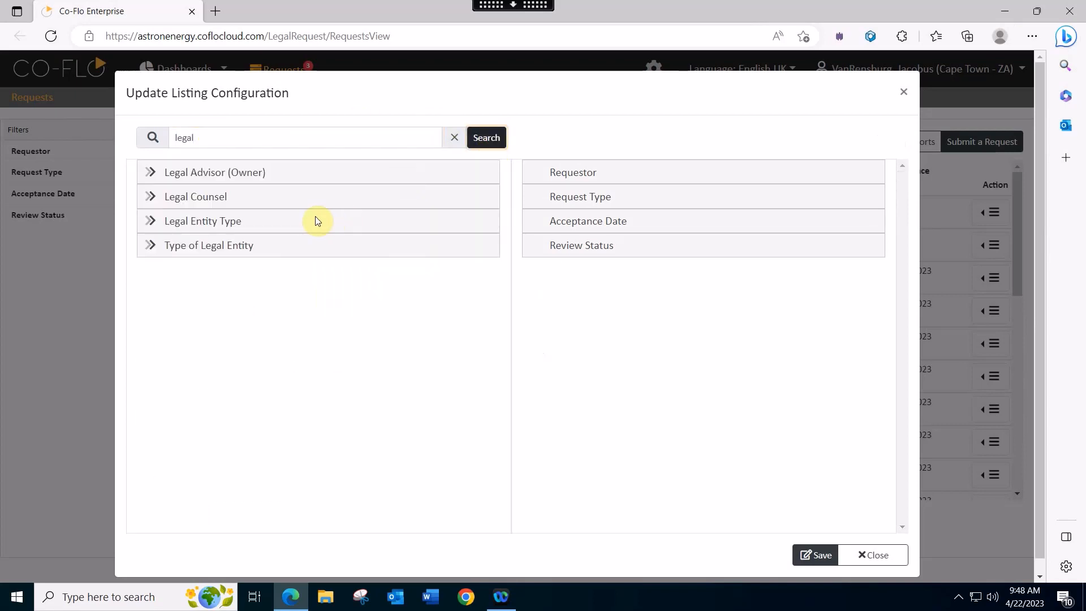
click(151, 173)
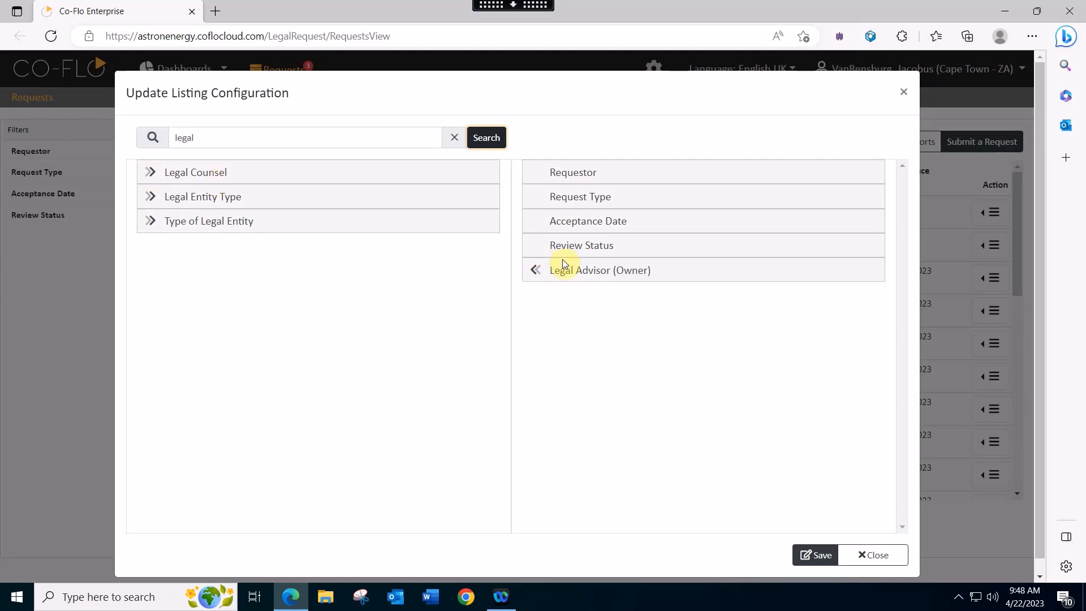
click(162, 138)
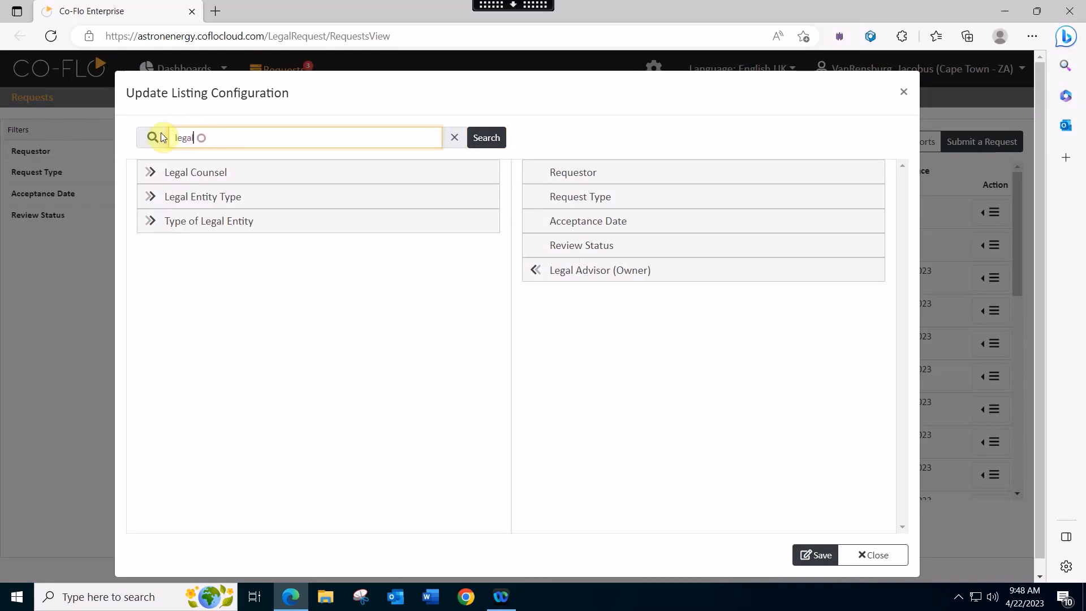
text(r)
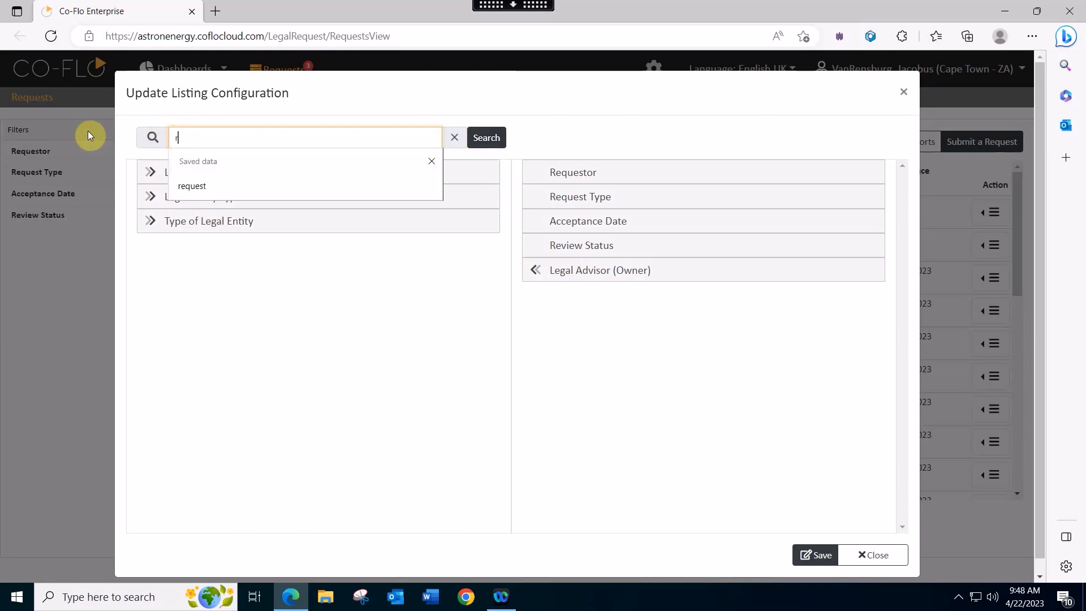
text(equest)
click(486, 141)
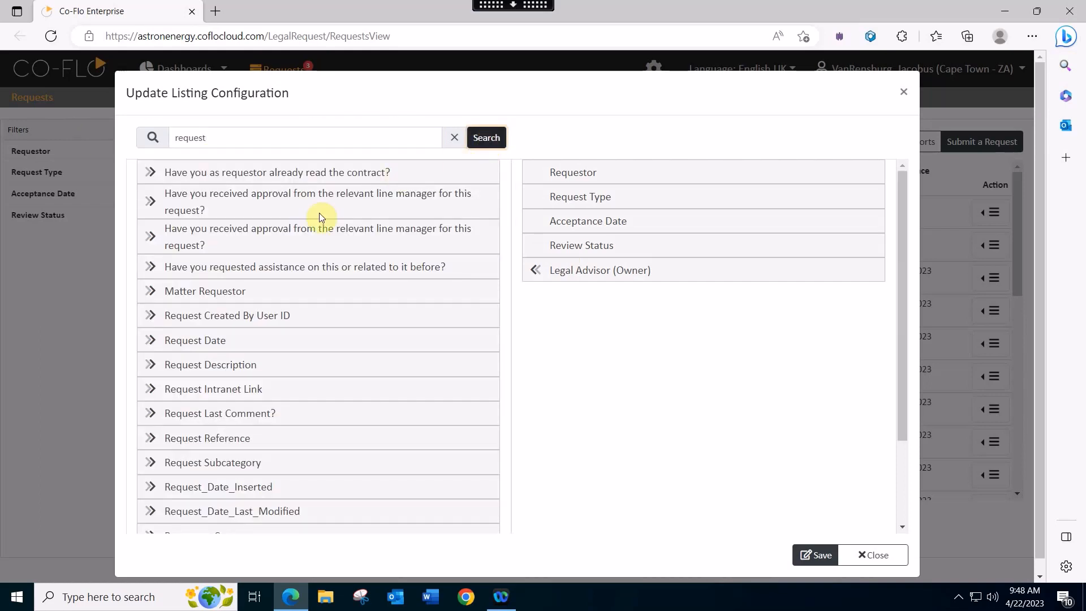
click(150, 342)
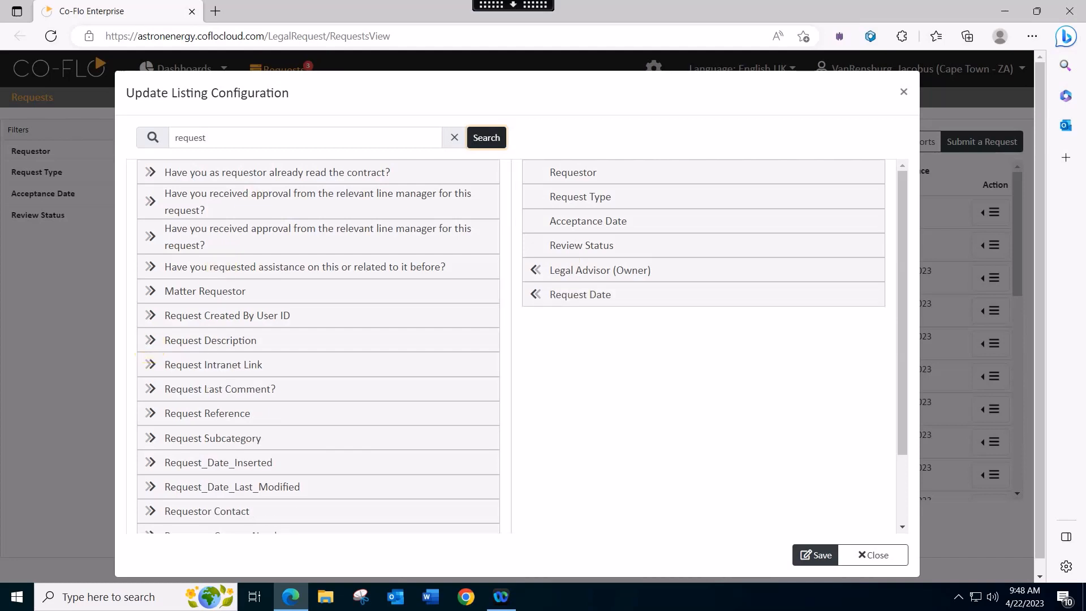
- Add the Contract Type column and save the listing configuration
drag(229, 138, 98, 138)
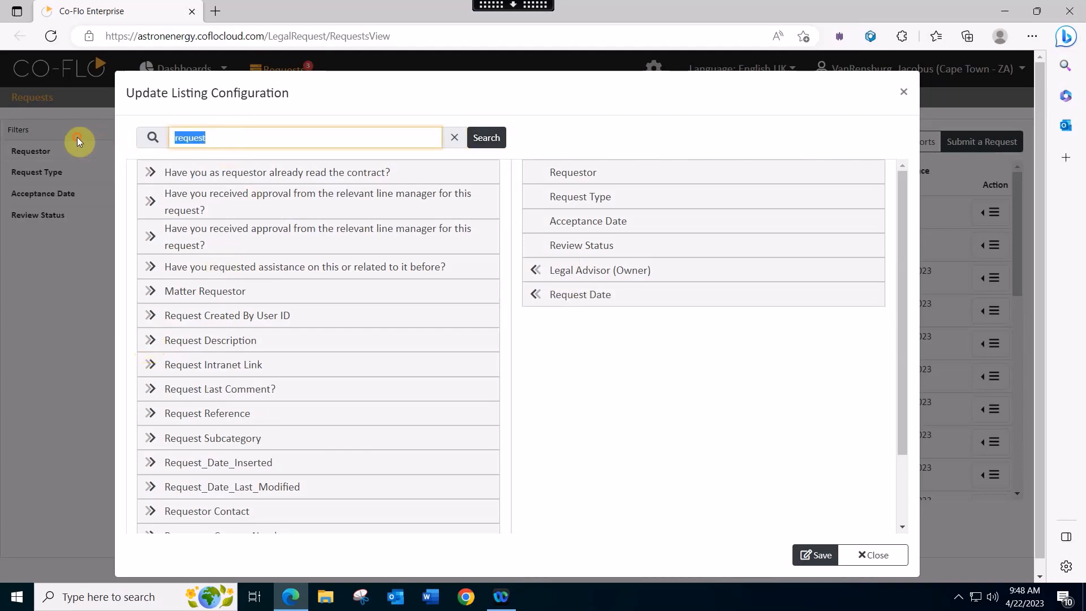
text(ciontr)
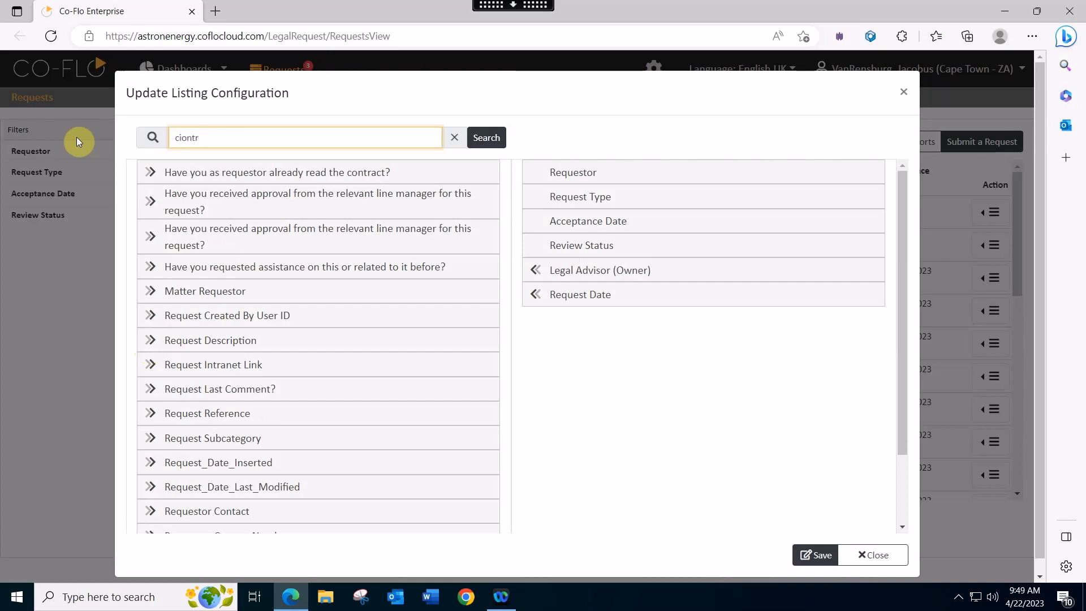
key(BackSpace)
key(BackSpace)
key(BackSpace)
key(BackSpace)
key(BackSpace)
text(intract)
drag(187, 137, 207, 136)
key(ctrl+a)
text(contra)
click(486, 138)
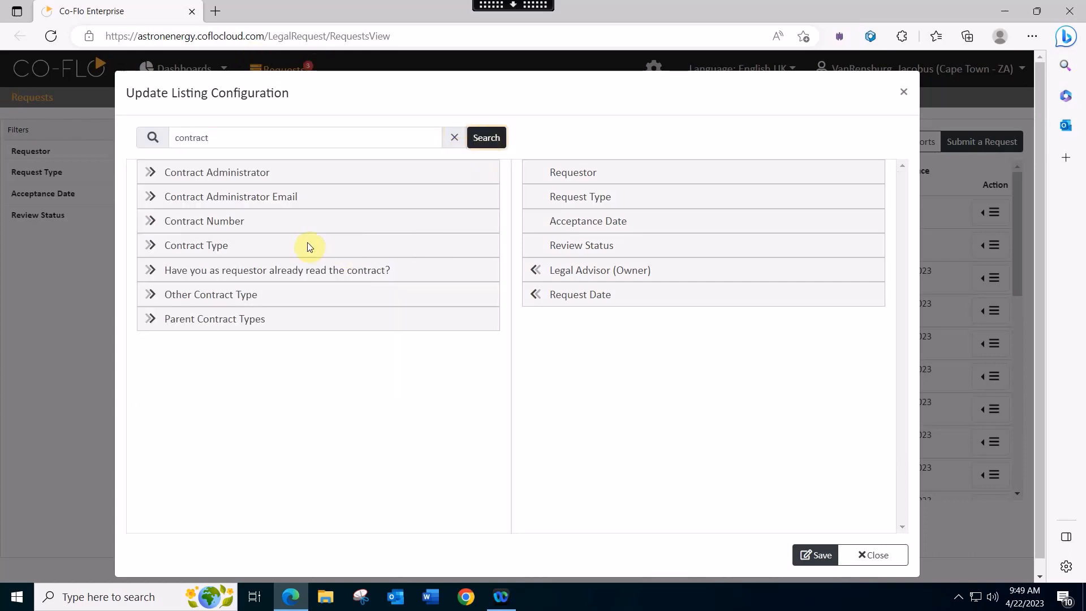
click(150, 245)
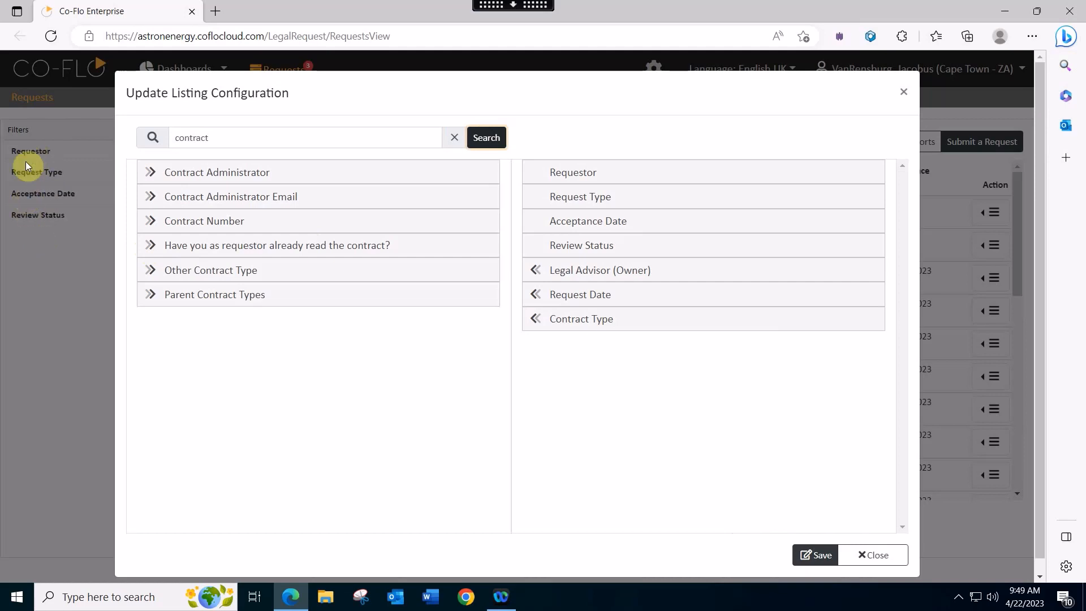
click(820, 556)
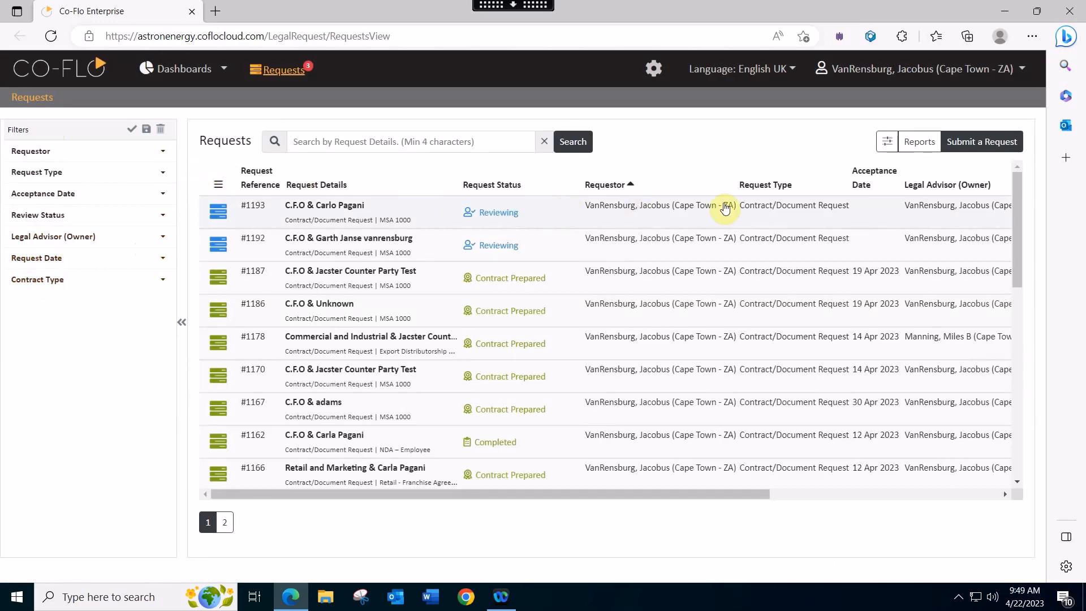
mouse_move(700, 495)
mouse_down()
mouse_move(942, 494)
mouse_move(715, 504)
mouse_up()
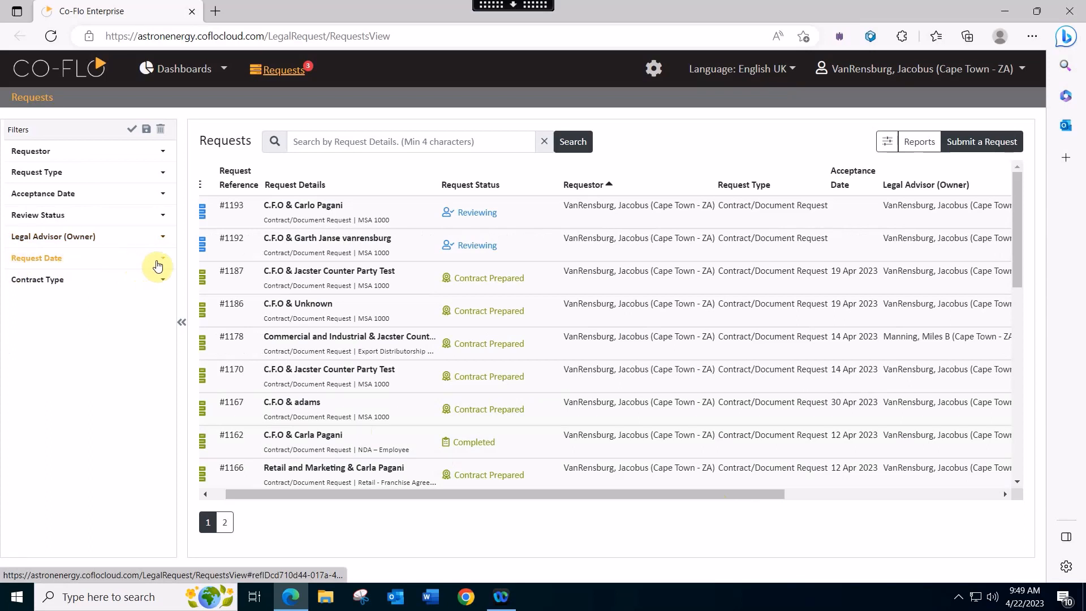
- Apply a Request Date filter from 01 Jan 2023 to 22 Apr 2023
click(159, 264)
click(105, 280)
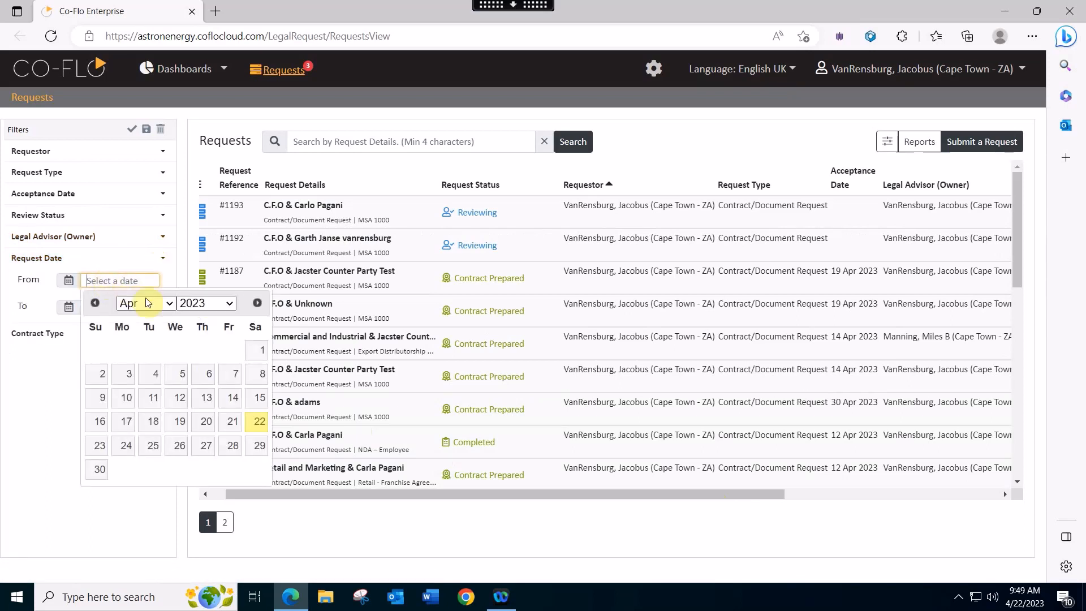
click(168, 304)
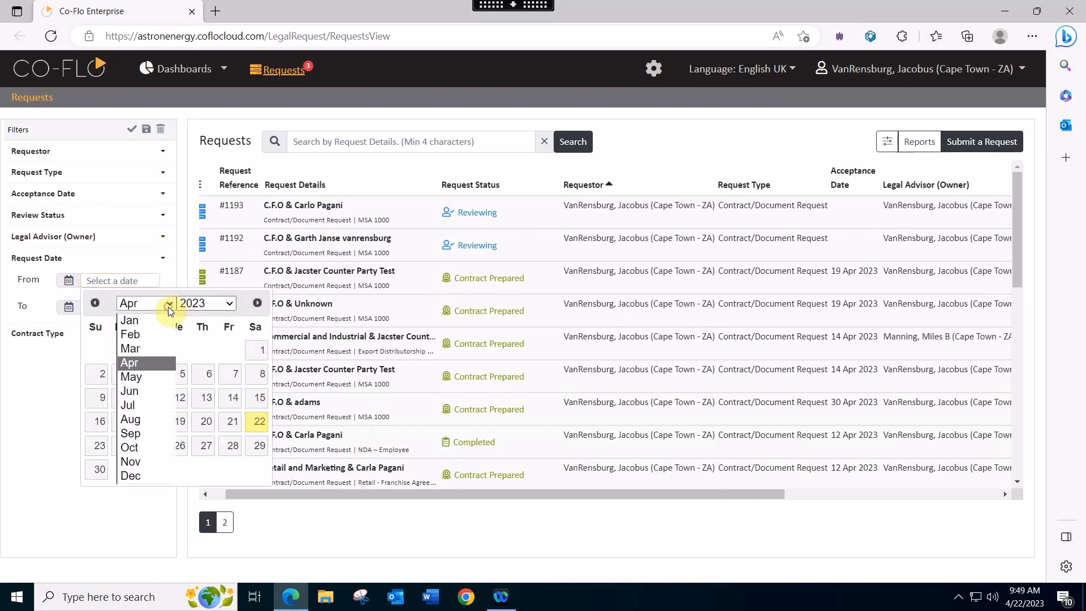
click(142, 320)
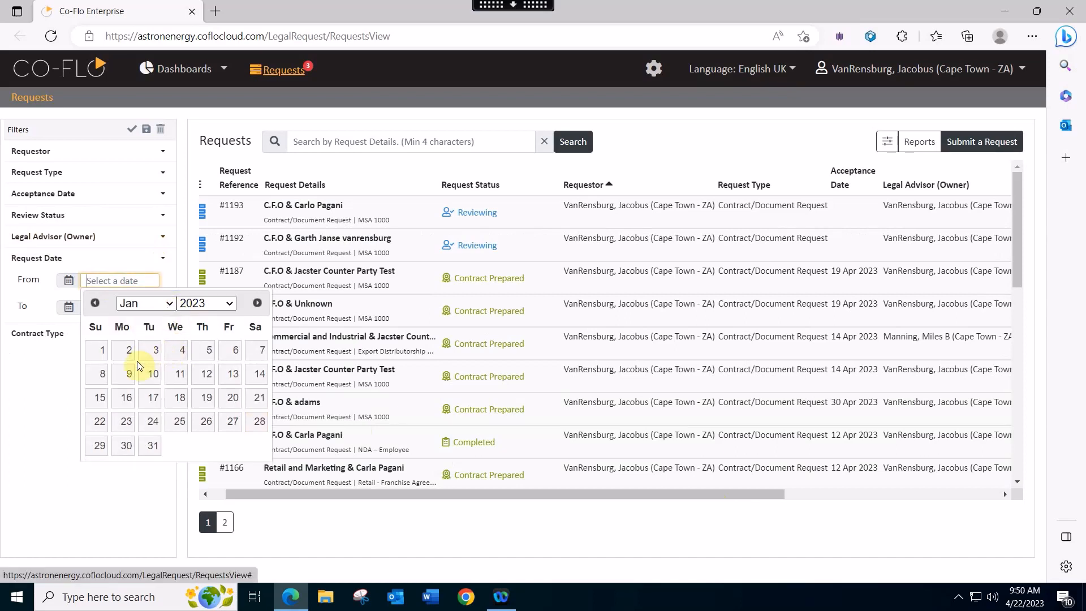
click(98, 349)
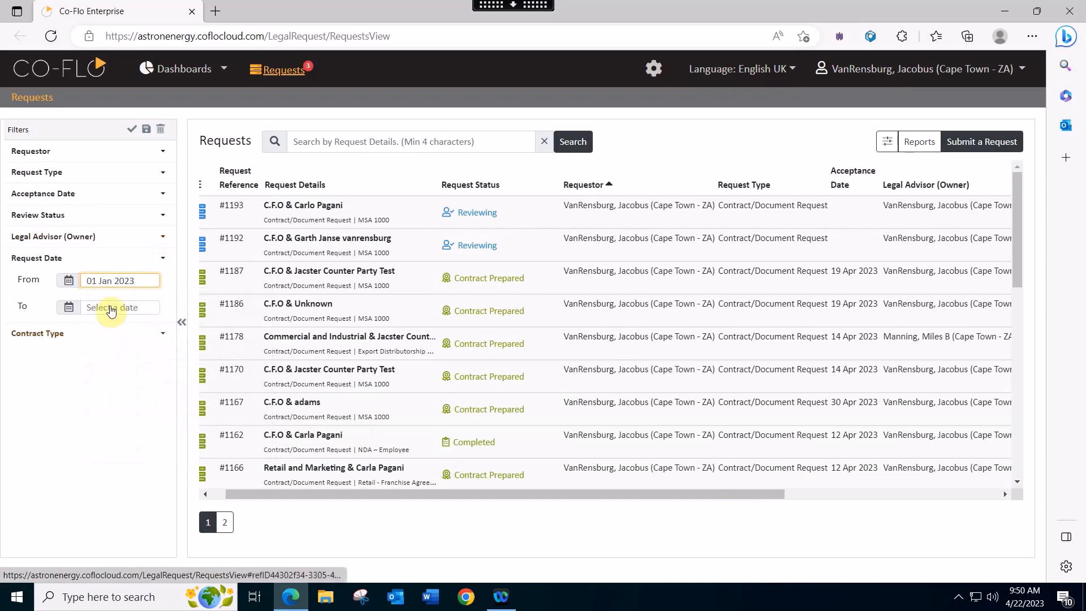
click(108, 307)
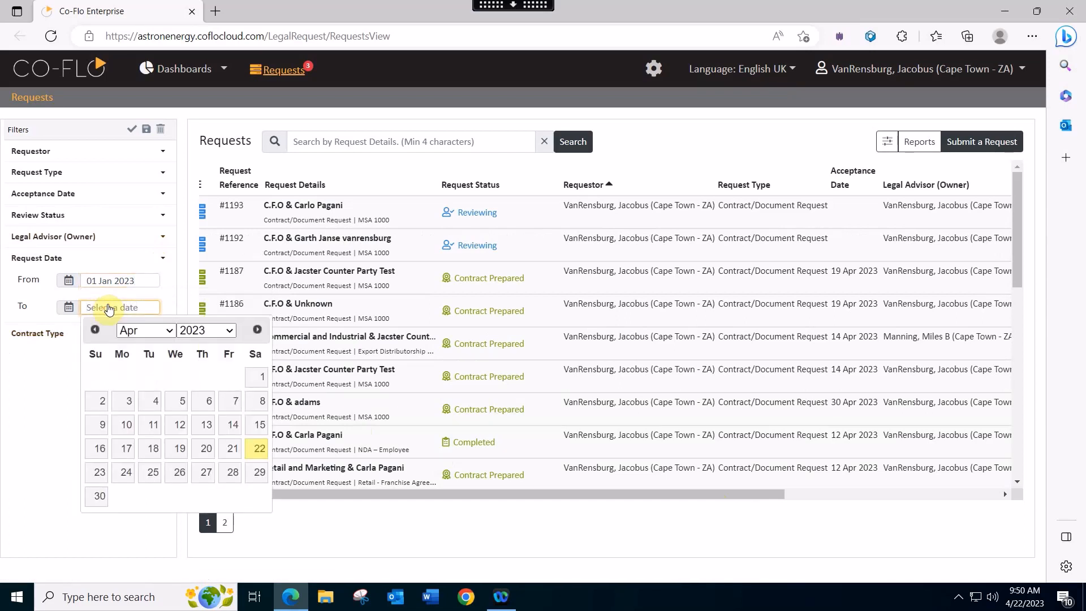
click(256, 450)
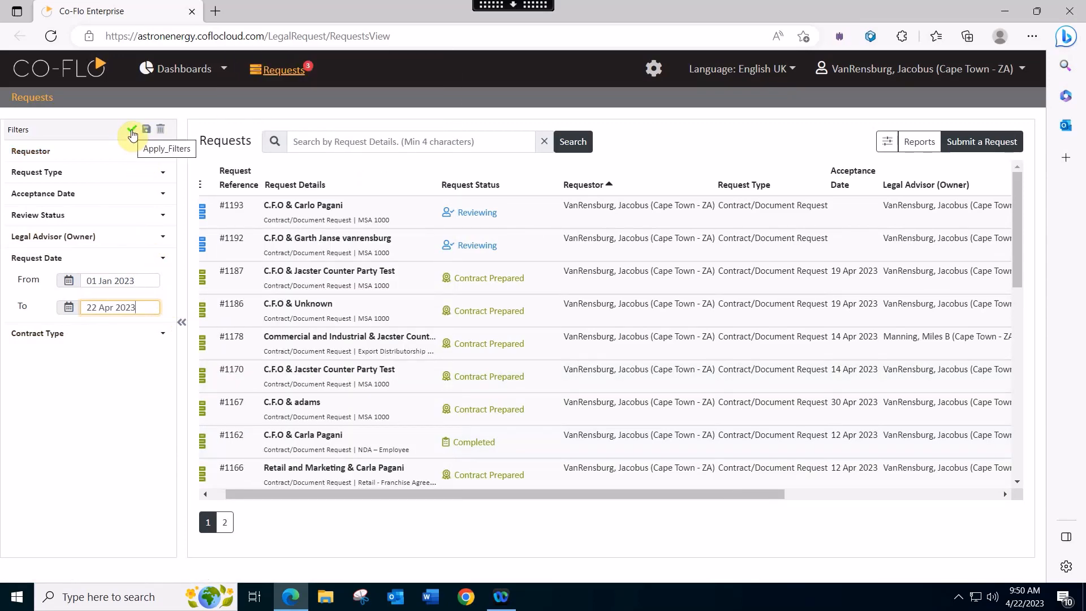
click(132, 134)
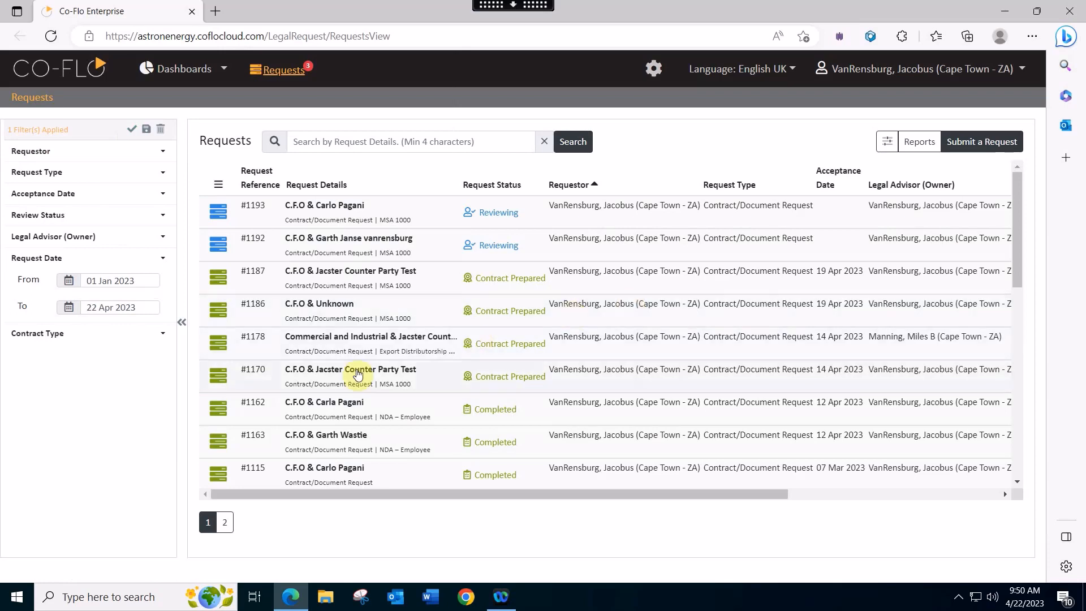
- Search contract types for 'nda', tick NDA – Employee, and apply the filter
click(55, 339)
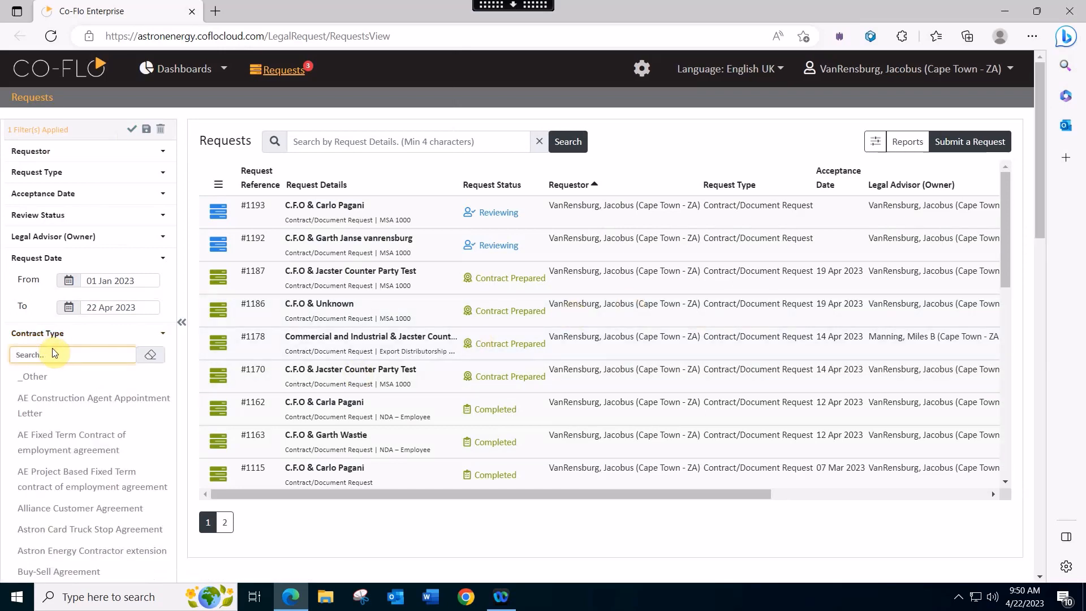
text(nda)
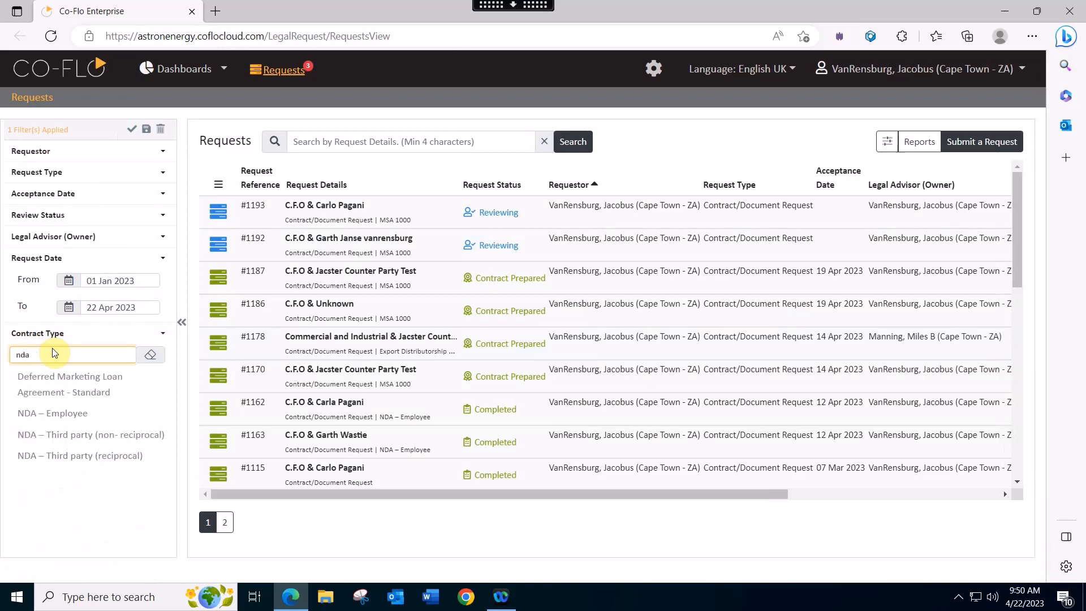
click(49, 415)
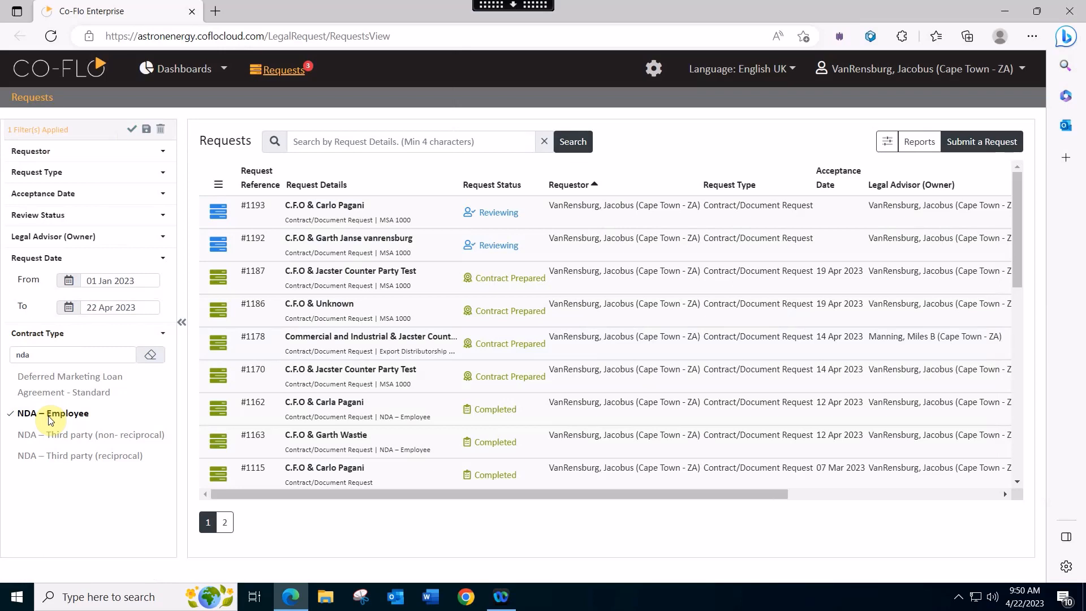
click(130, 133)
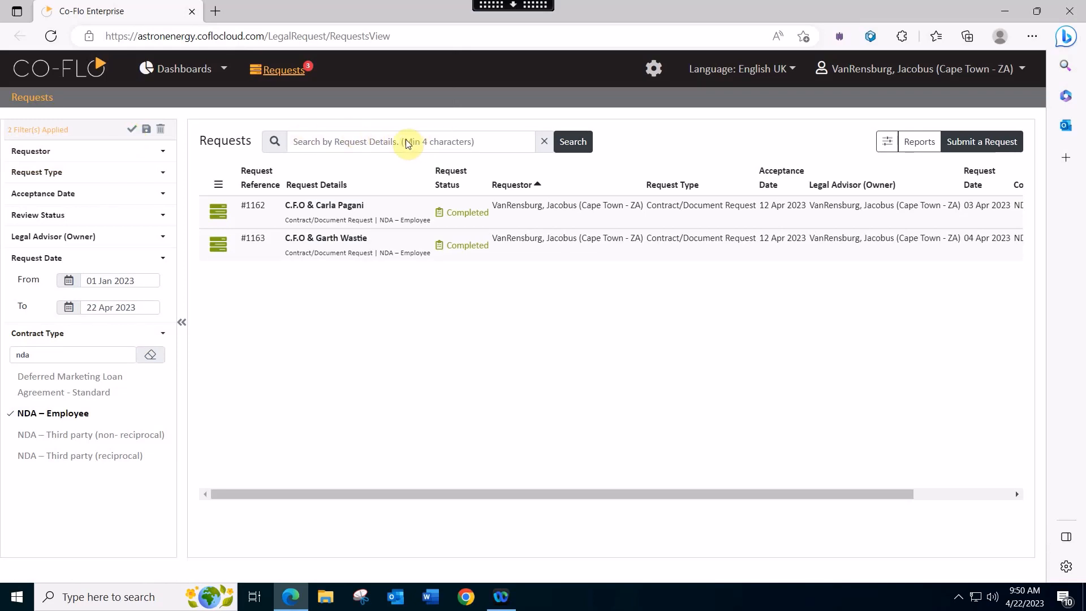
click(408, 144)
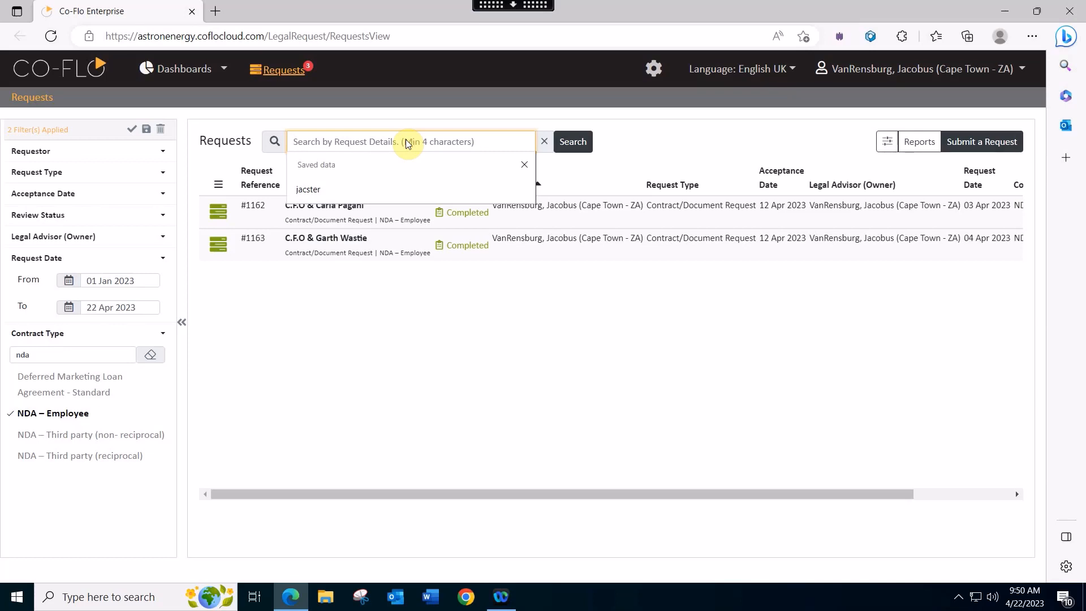
- Search requests by the requester's first name, then clear the search and all filters
text(carla)
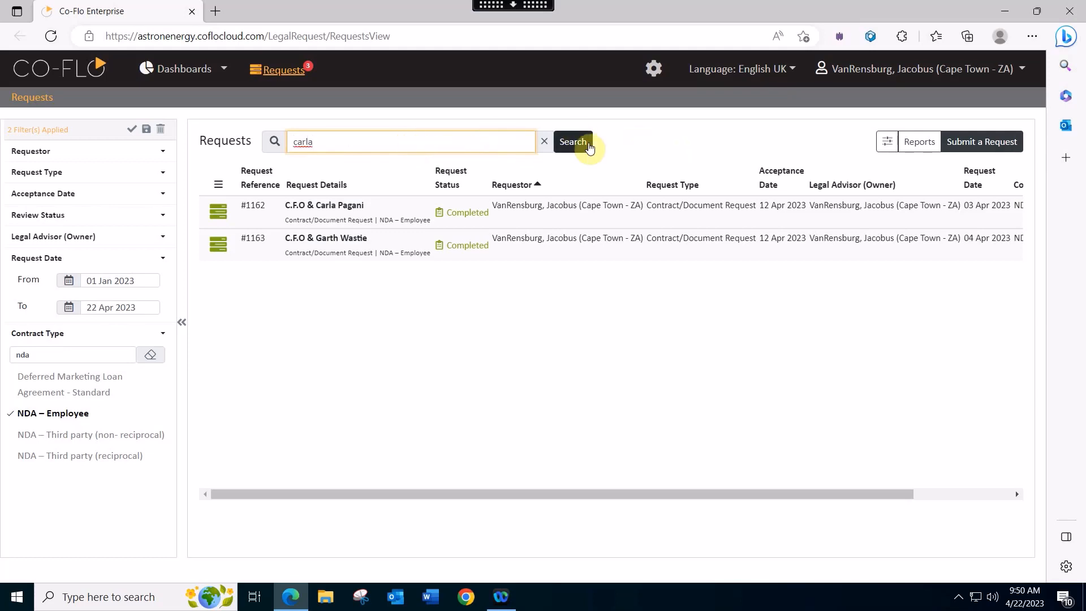
click(578, 146)
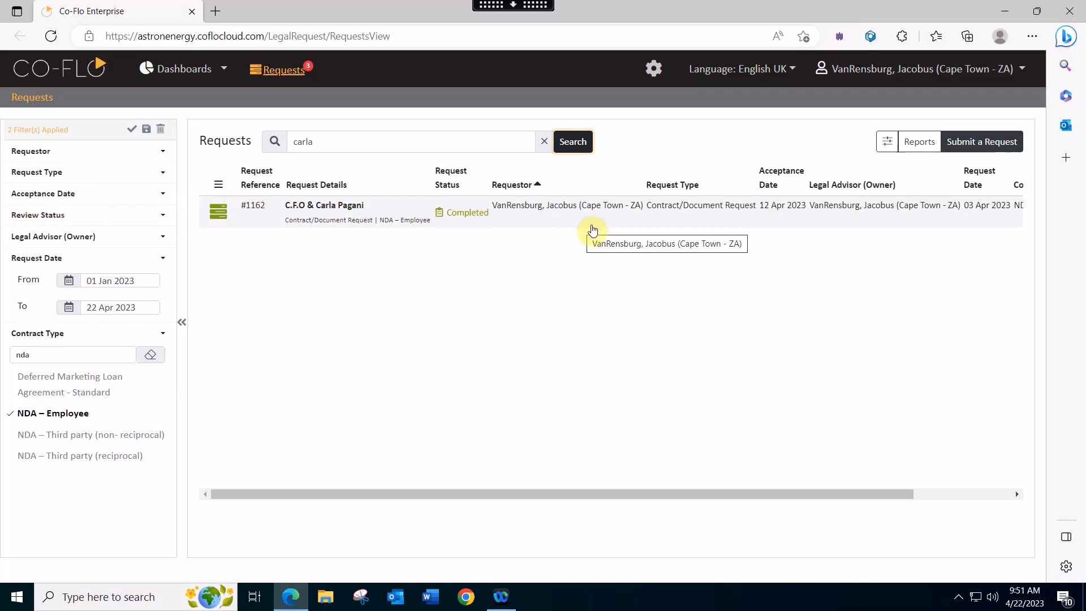
click(545, 145)
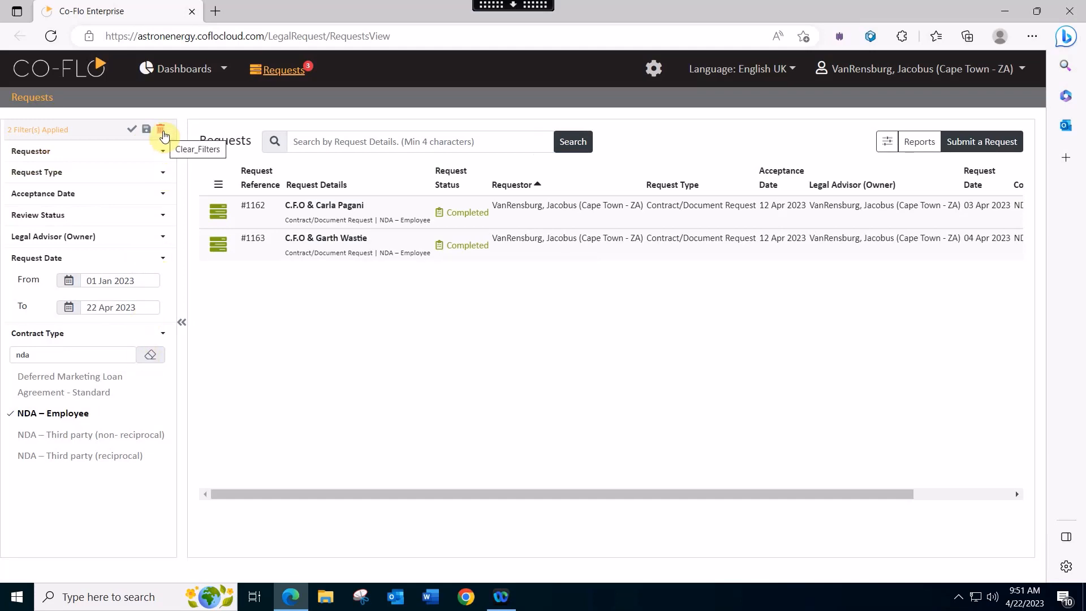
click(162, 131)
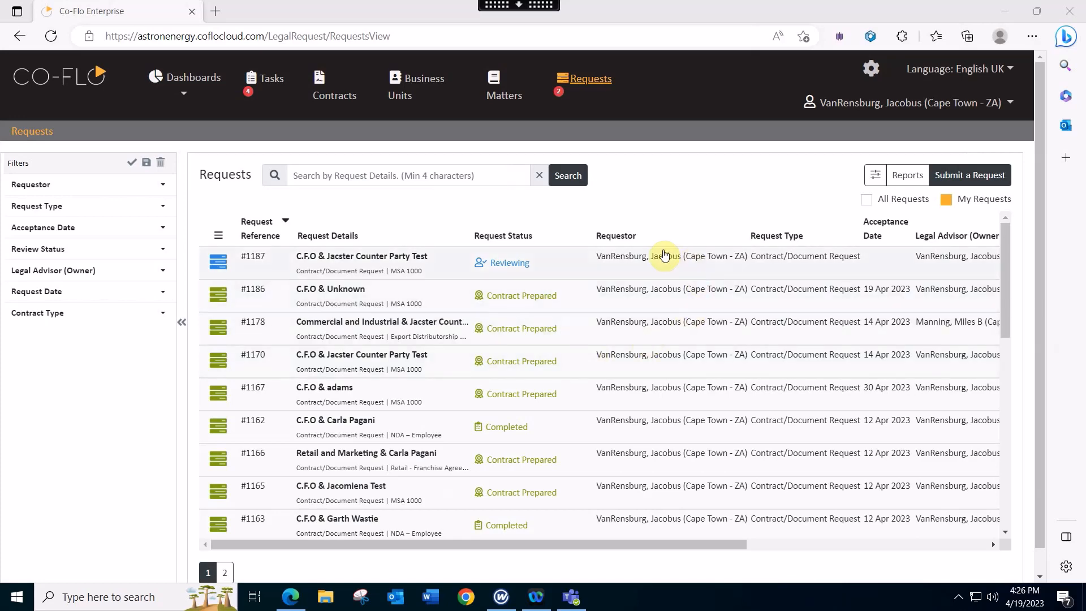
- Scroll the Requests table right until the Contract Type and Action columns are visible
drag(602, 544, 732, 555)
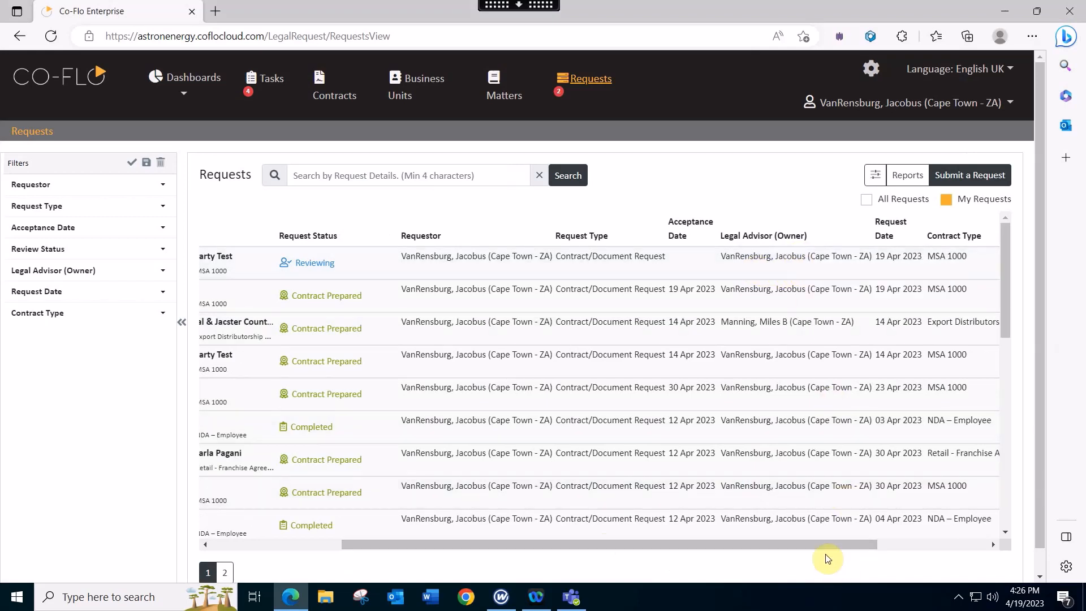
drag(826, 553, 948, 552)
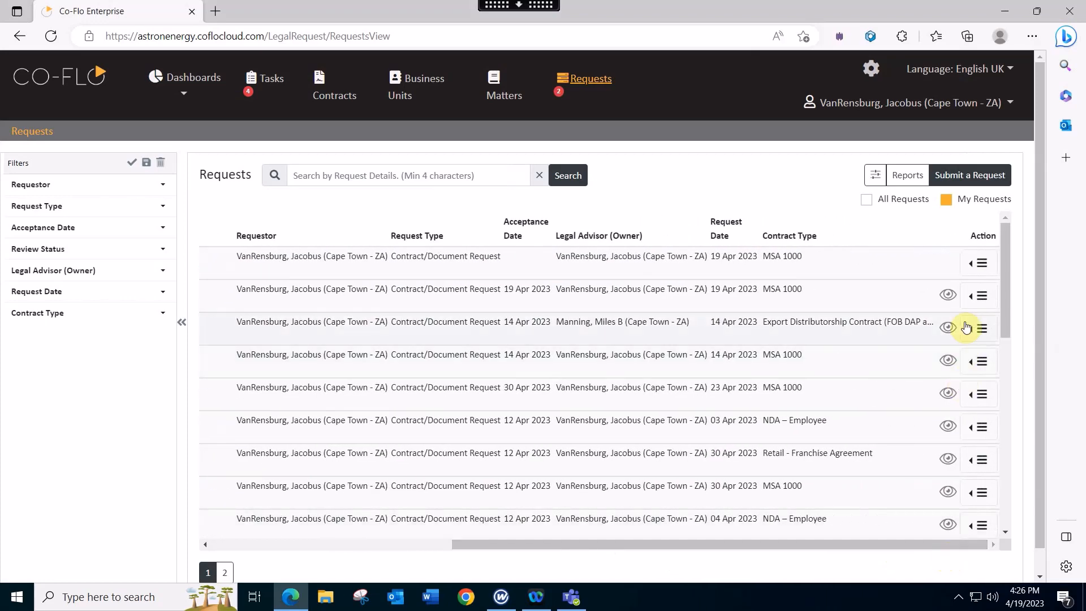
- Start approving request #1187 and review its MSA 1000 Agreement details, documents and notes
click(971, 265)
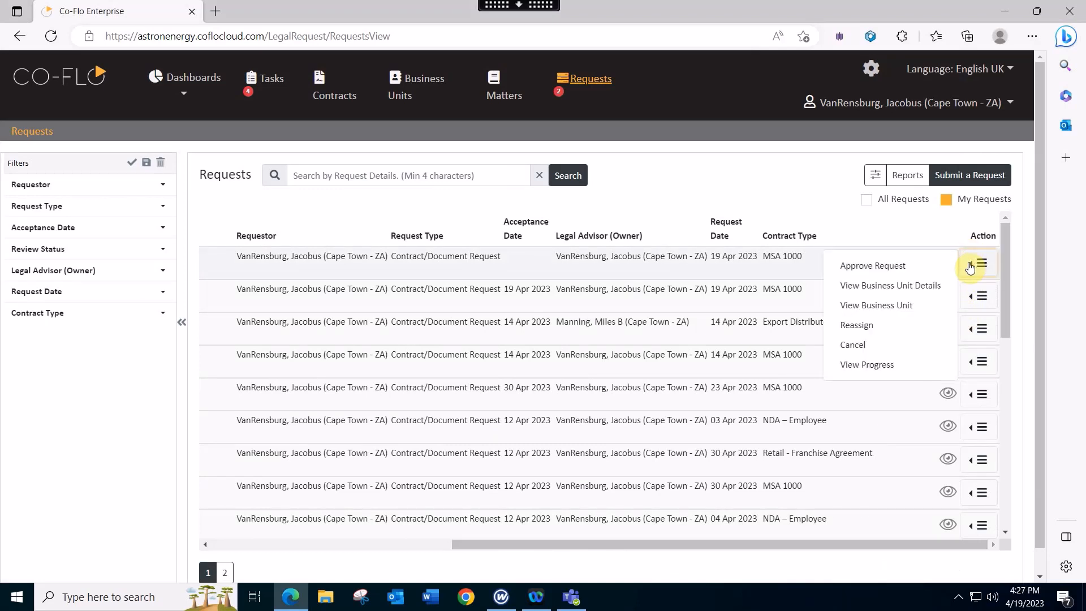
click(894, 266)
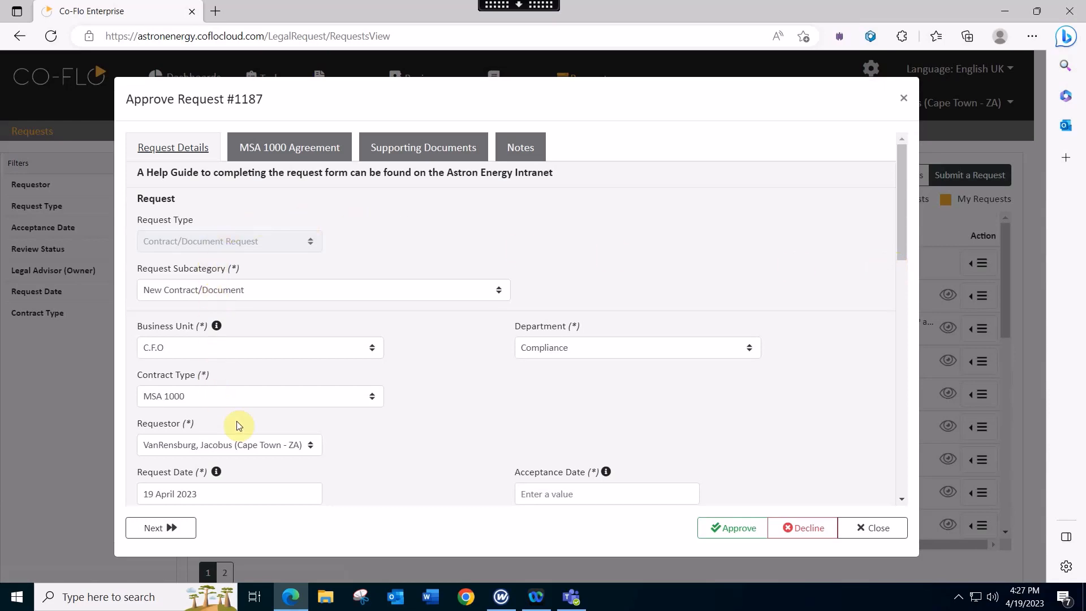
click(308, 151)
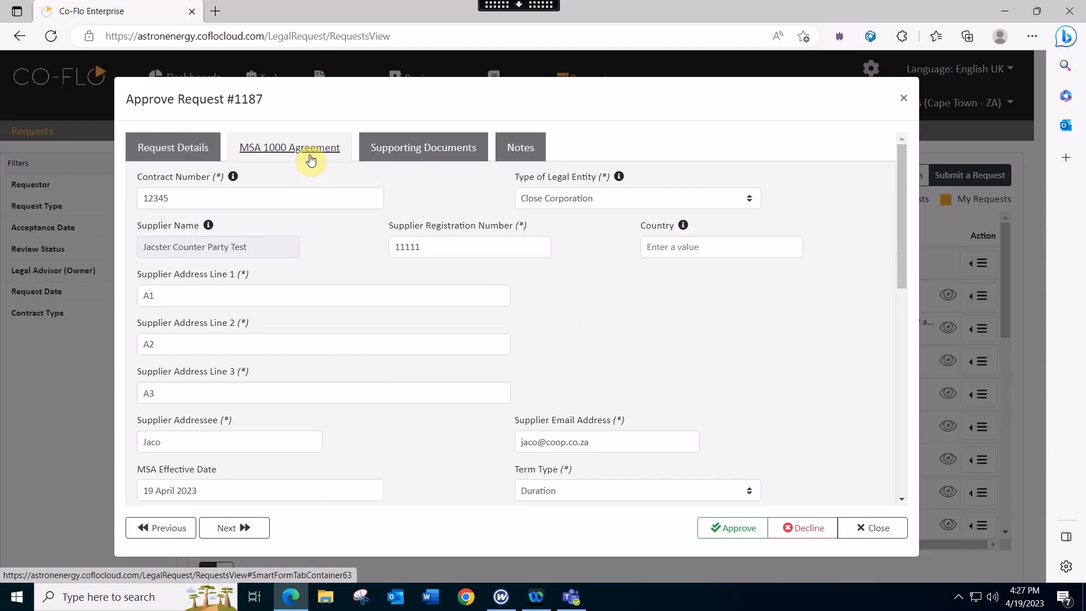
click(398, 150)
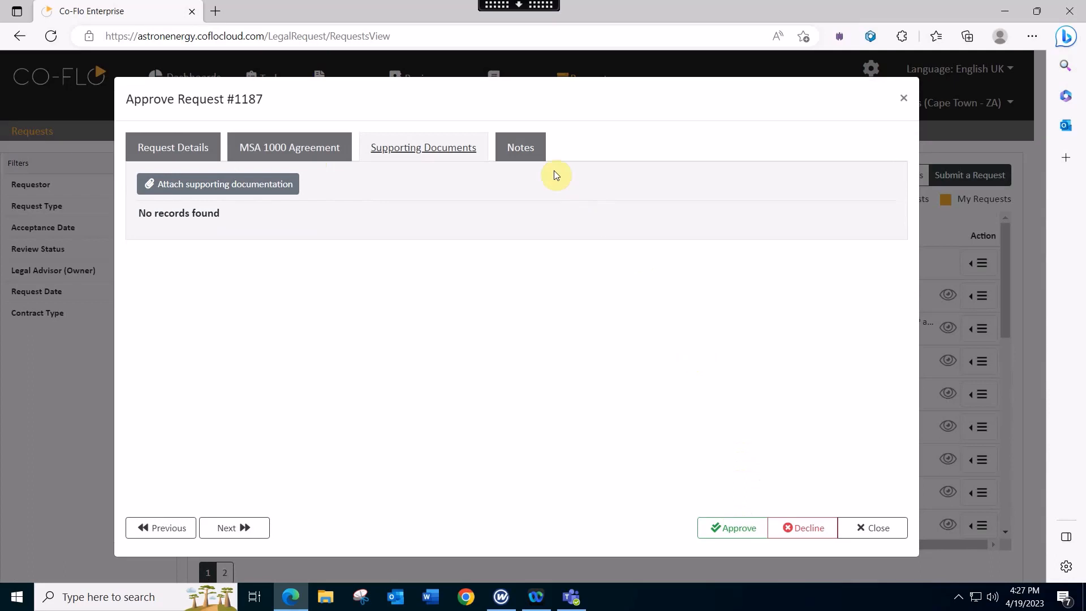
click(531, 159)
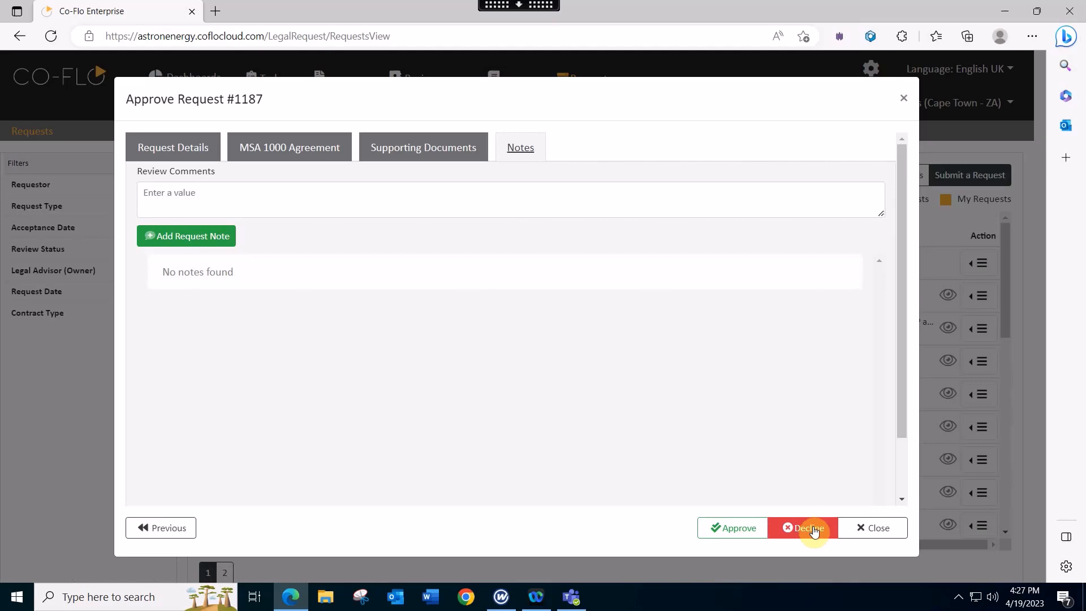
- Set the acceptance date to 19 Apr 2023 and approve request #1187
click(738, 532)
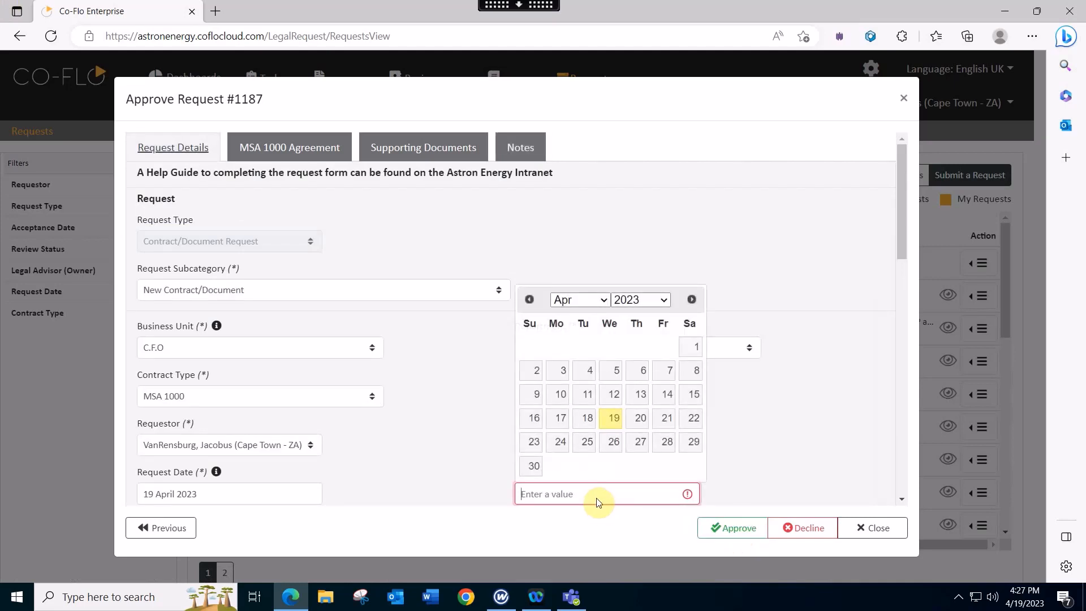
click(613, 418)
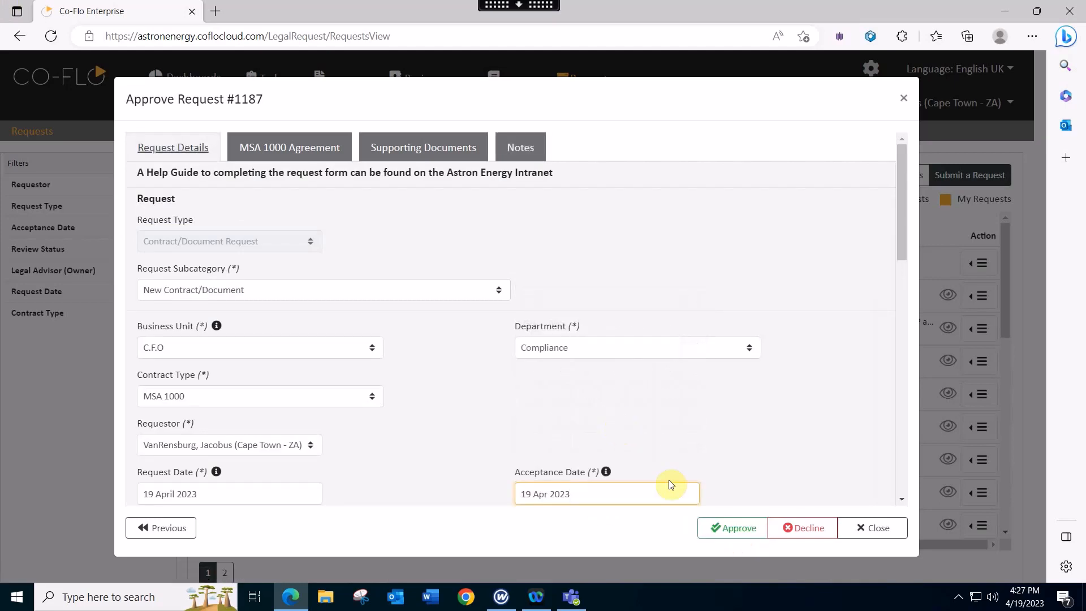
click(743, 535)
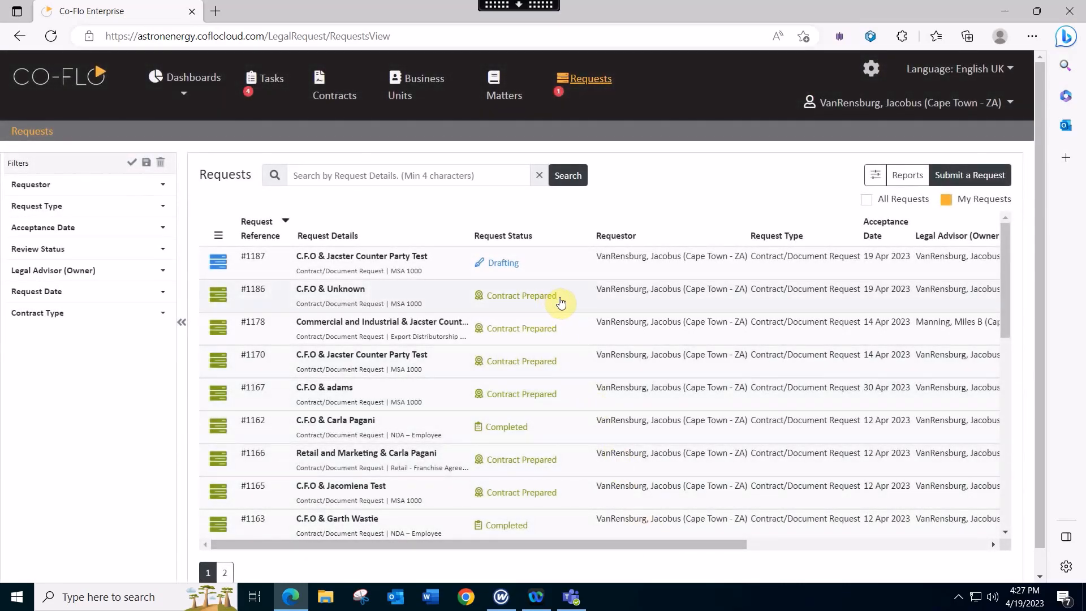
scroll(561, 308, down, 1)
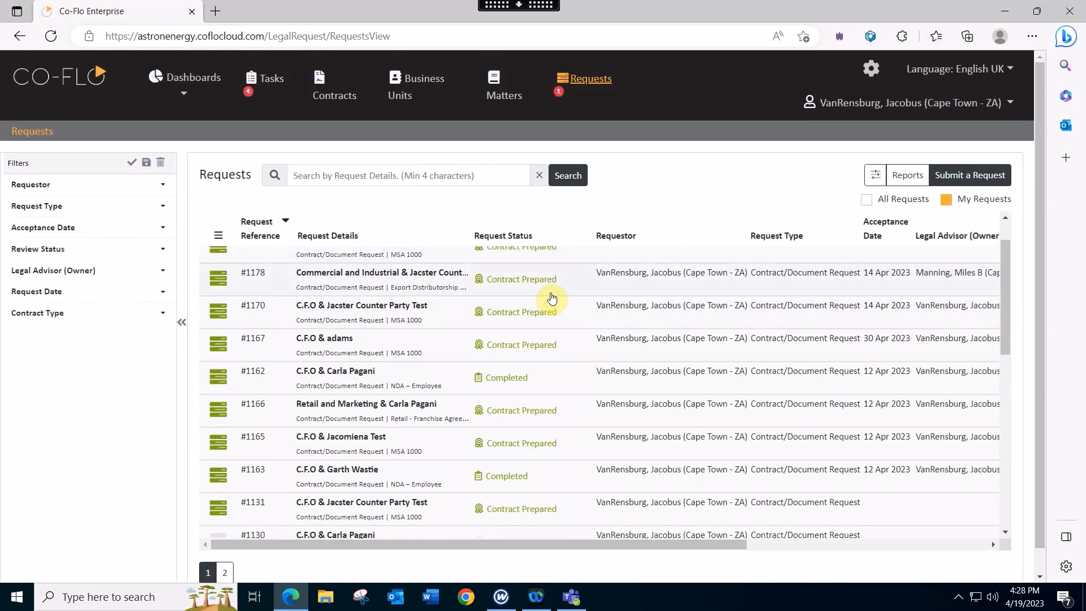
scroll(551, 298, down, 1)
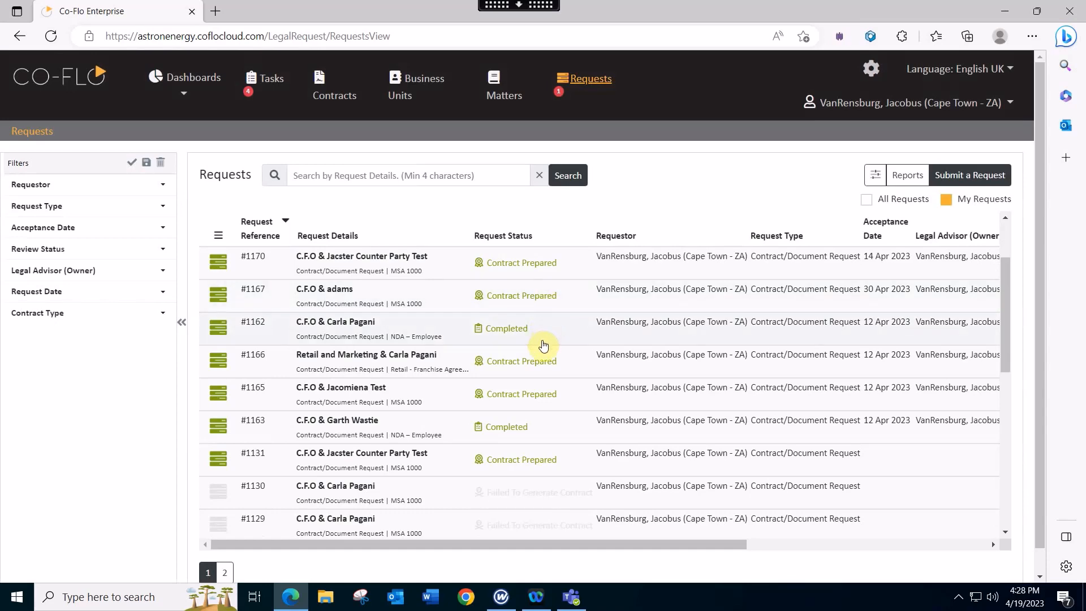
scroll(543, 346, down, 2)
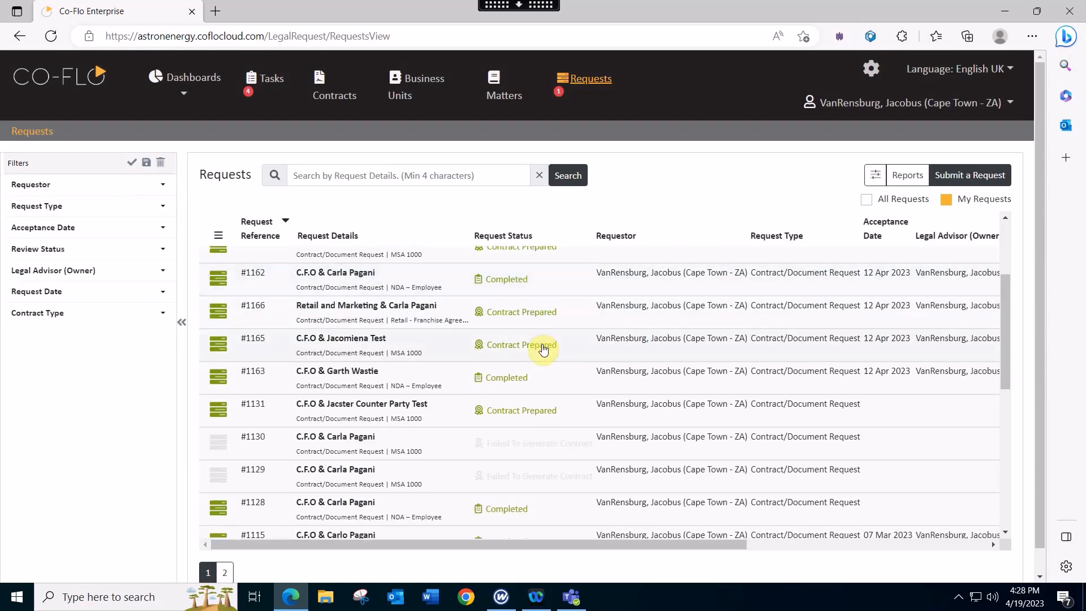
scroll(544, 348, down, 1)
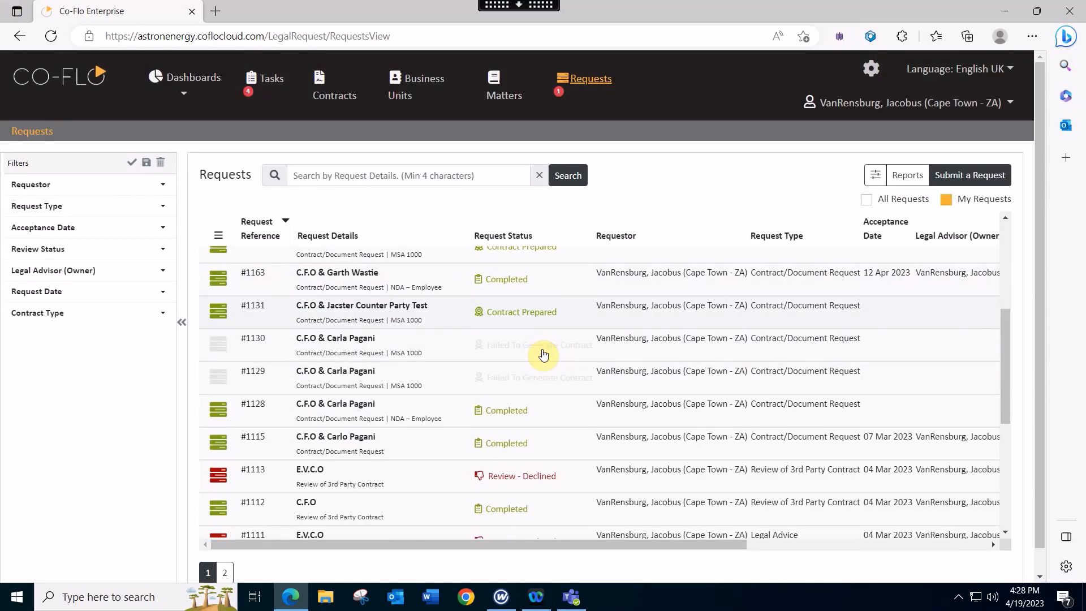
scroll(546, 352, down, 1)
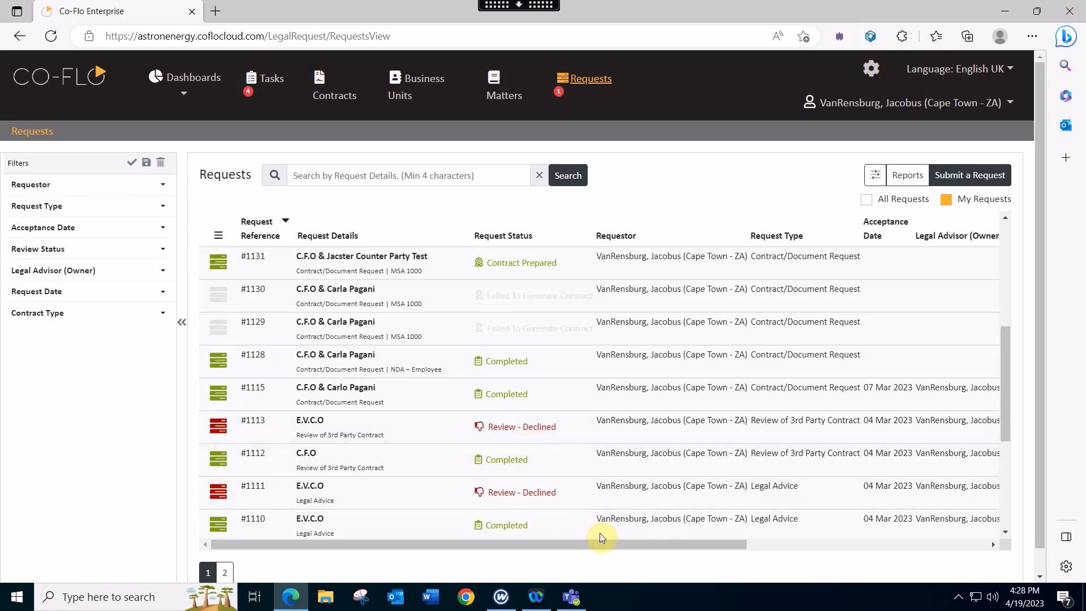
drag(606, 544, 669, 561)
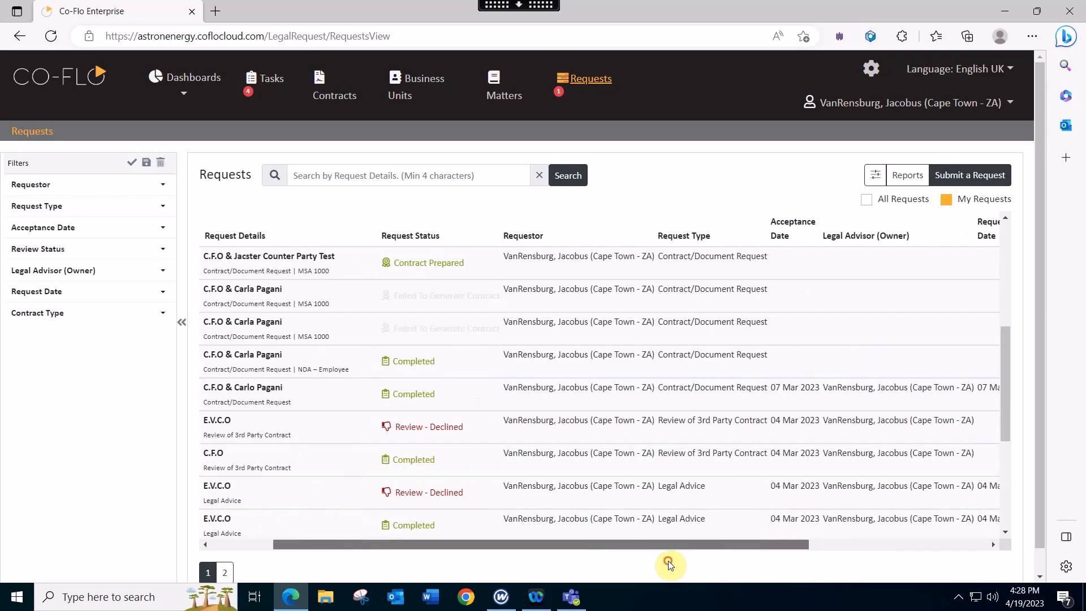